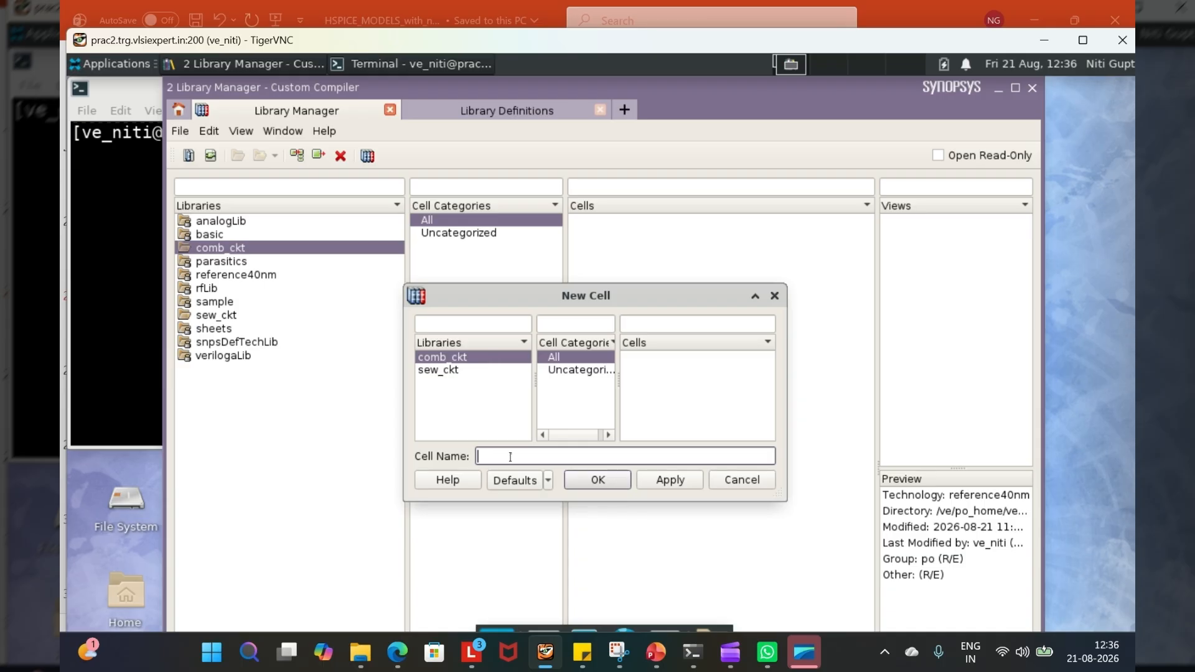
- Create a new cell named Inverter in the comb_ckt library and close the New Cell dialog
text(In)
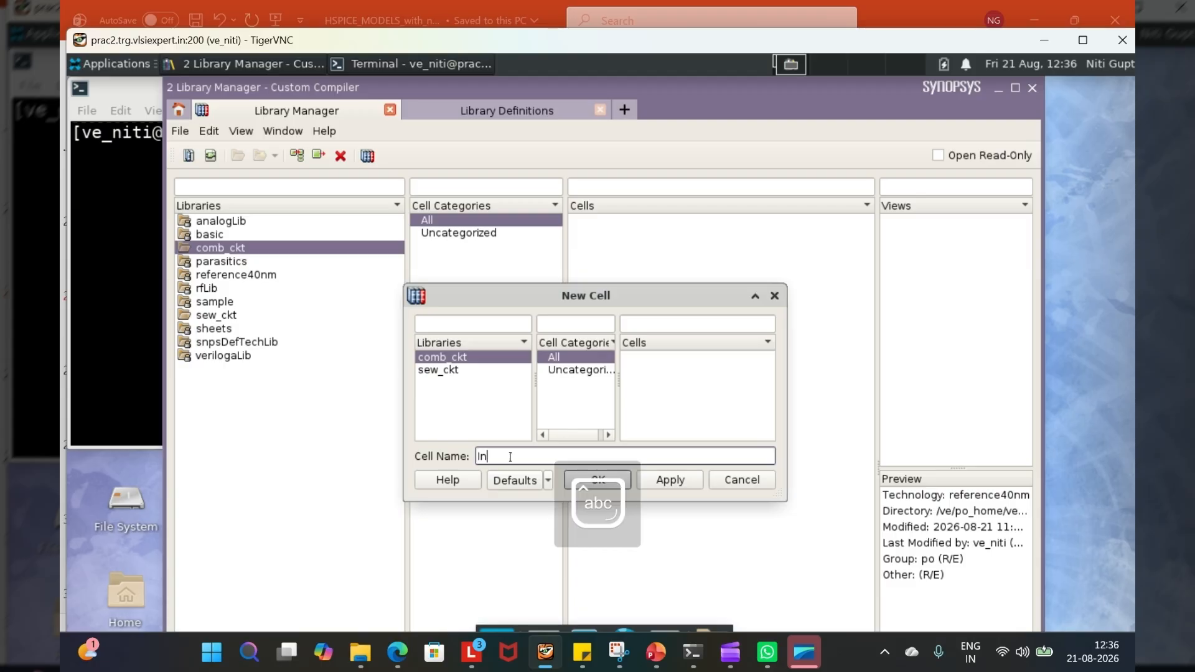
text(verter)
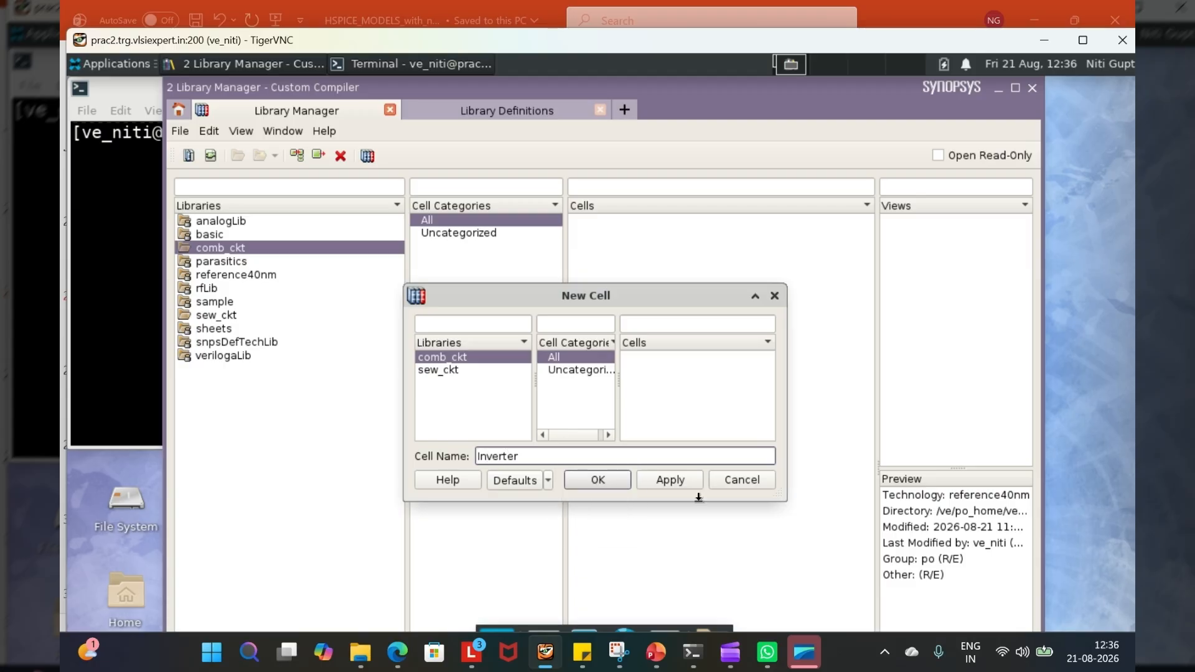
click(671, 480)
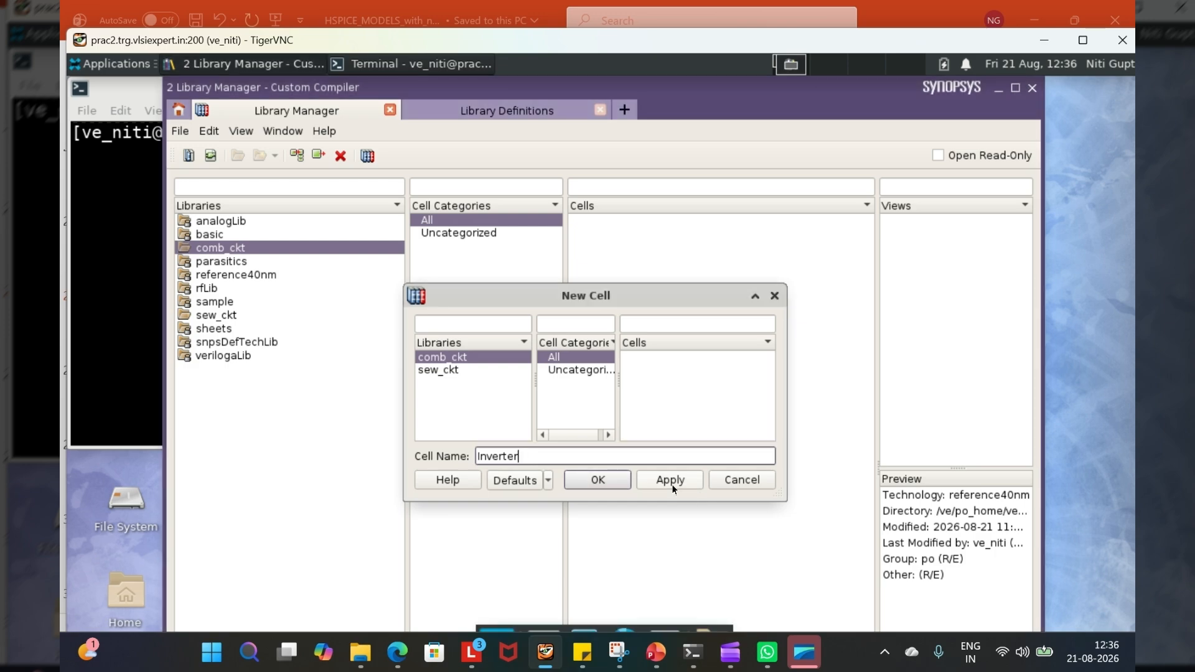
click(773, 298)
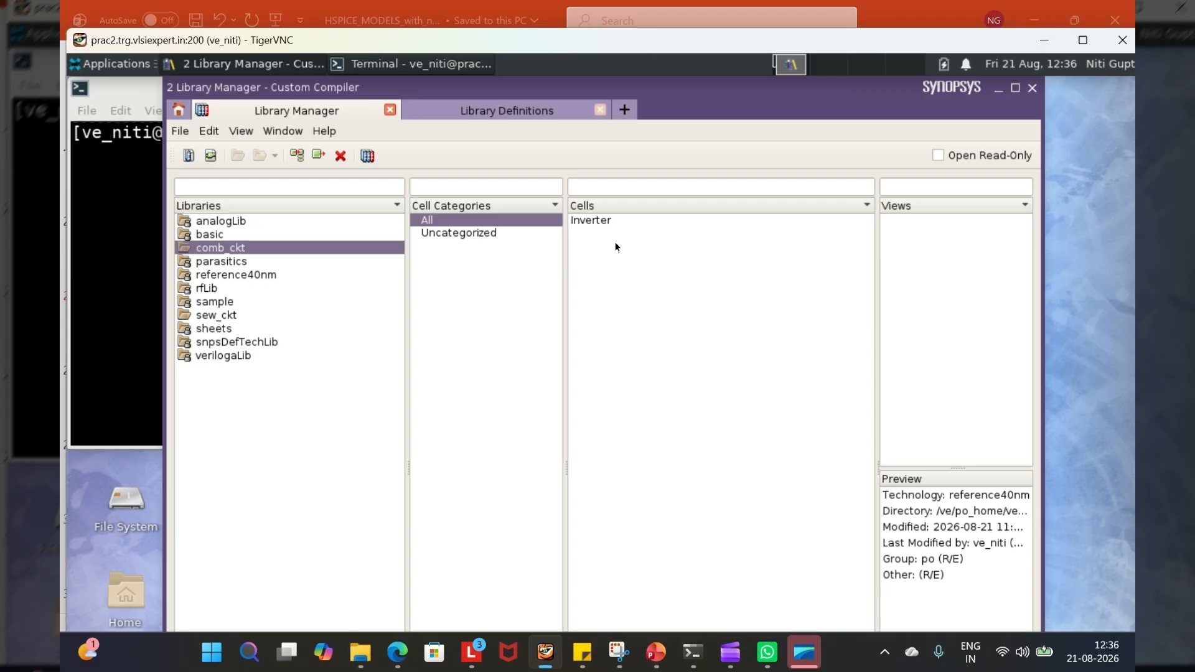
- Start a new cellview for the Inverter cell in comb_ckt and set its view name to schematic
click(589, 222)
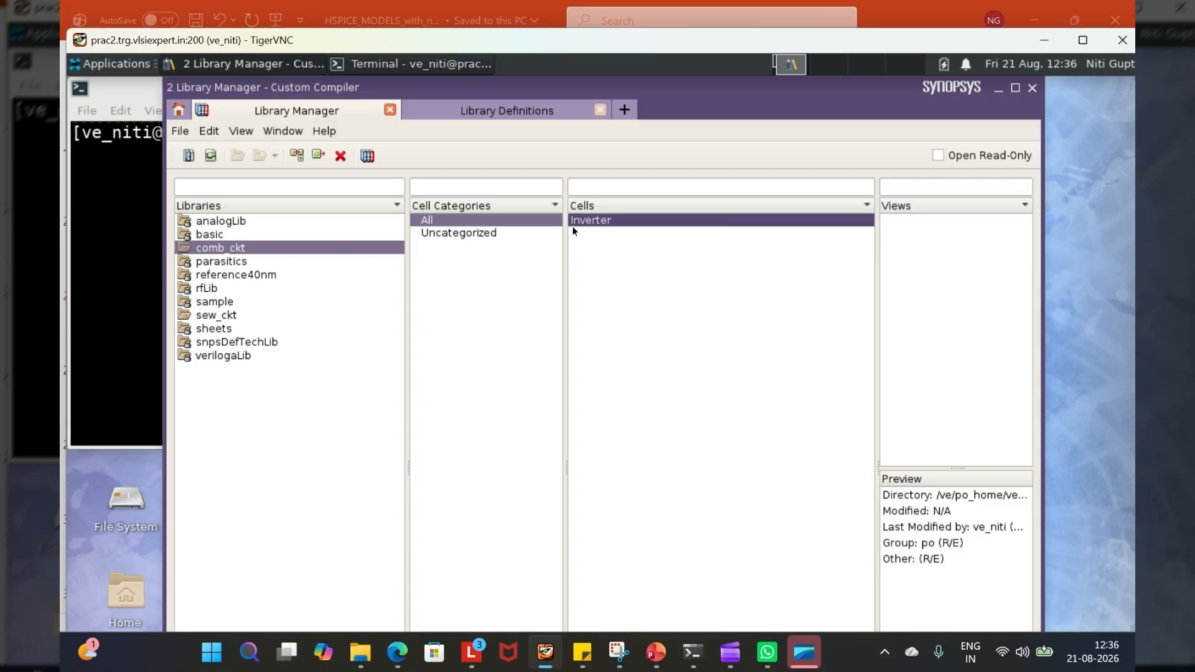
click(180, 132)
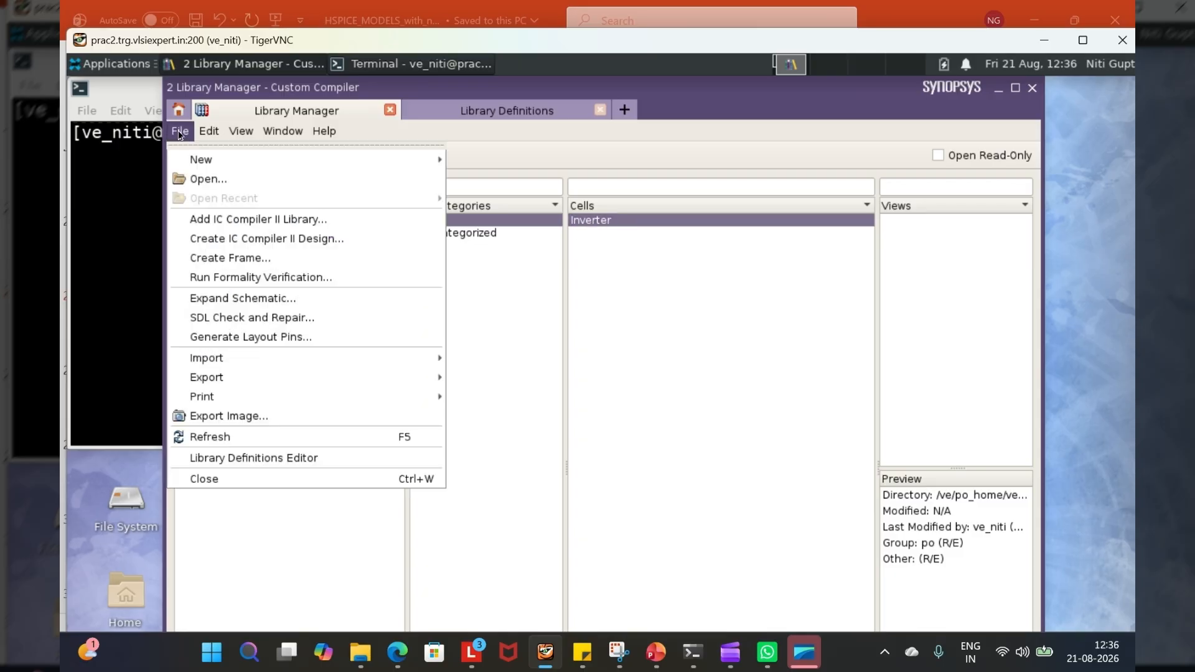
mouse_move(199, 165)
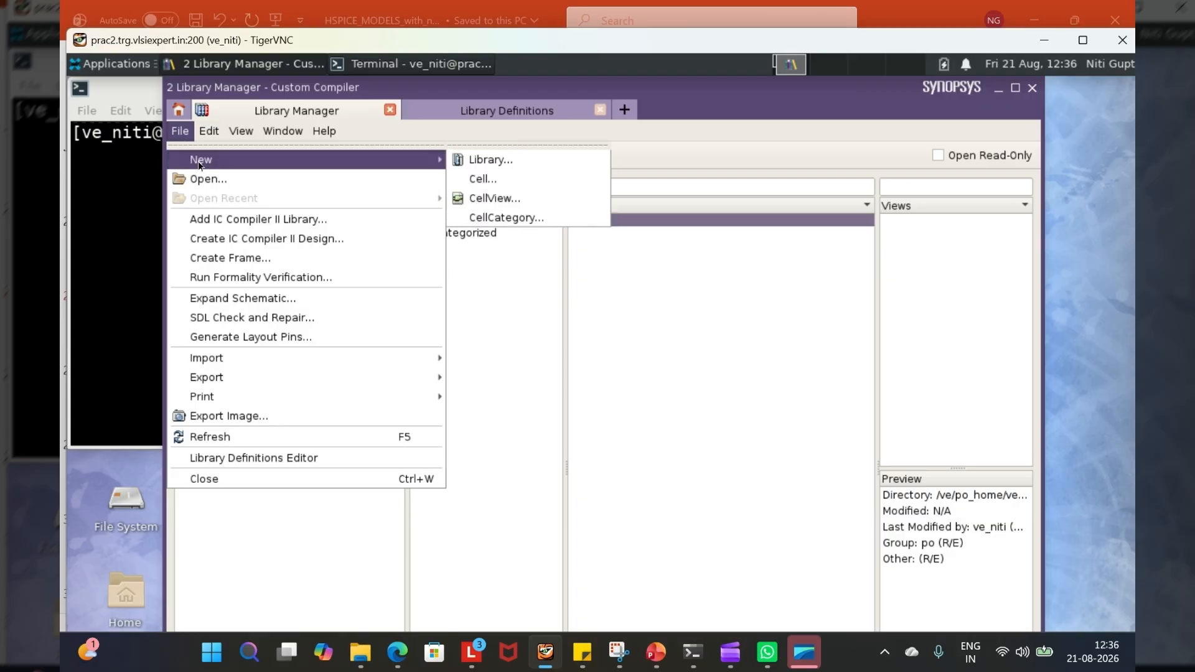
click(485, 199)
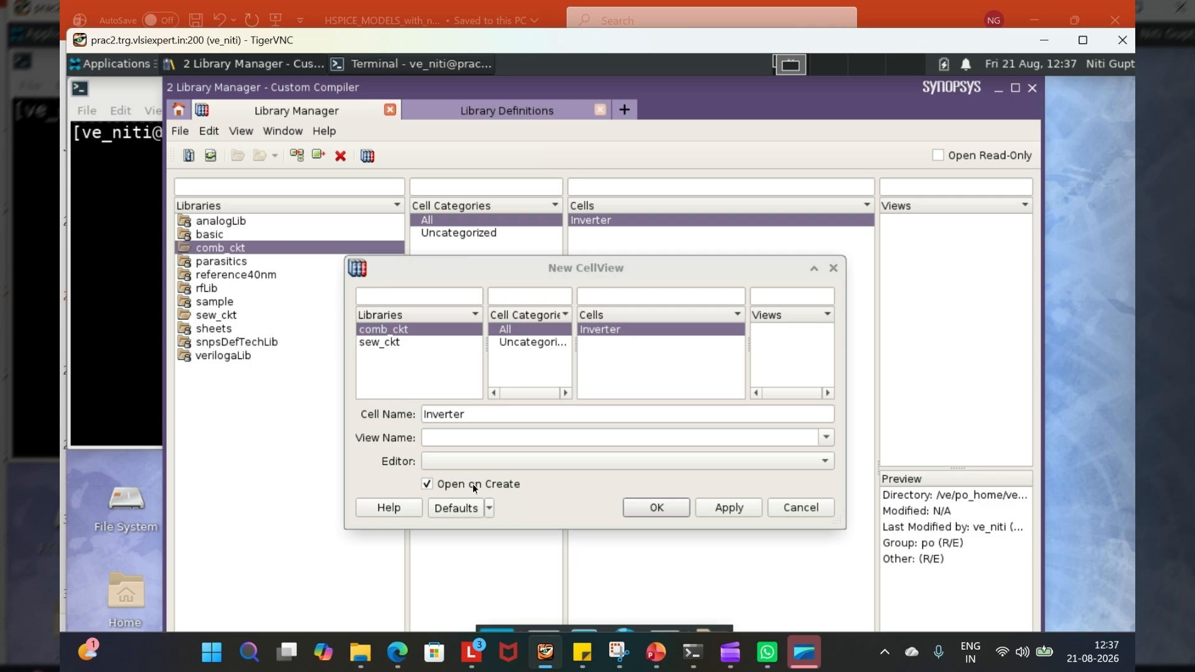
click(827, 438)
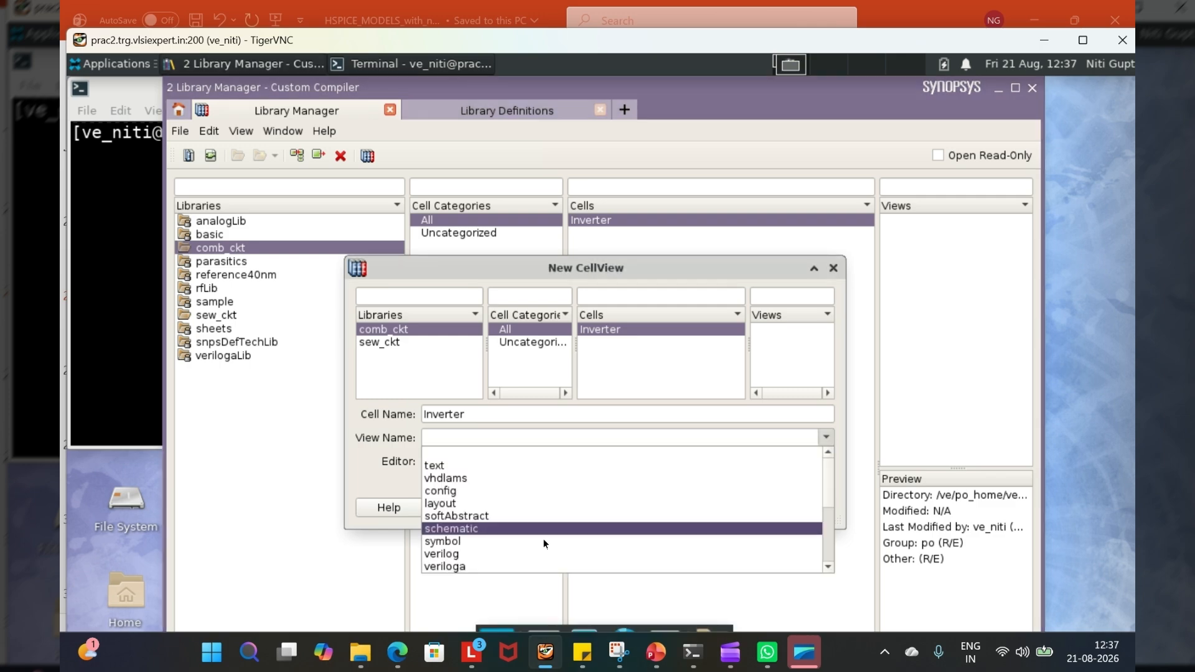
scroll(496, 557, down, 2)
scroll(496, 557, down, 1)
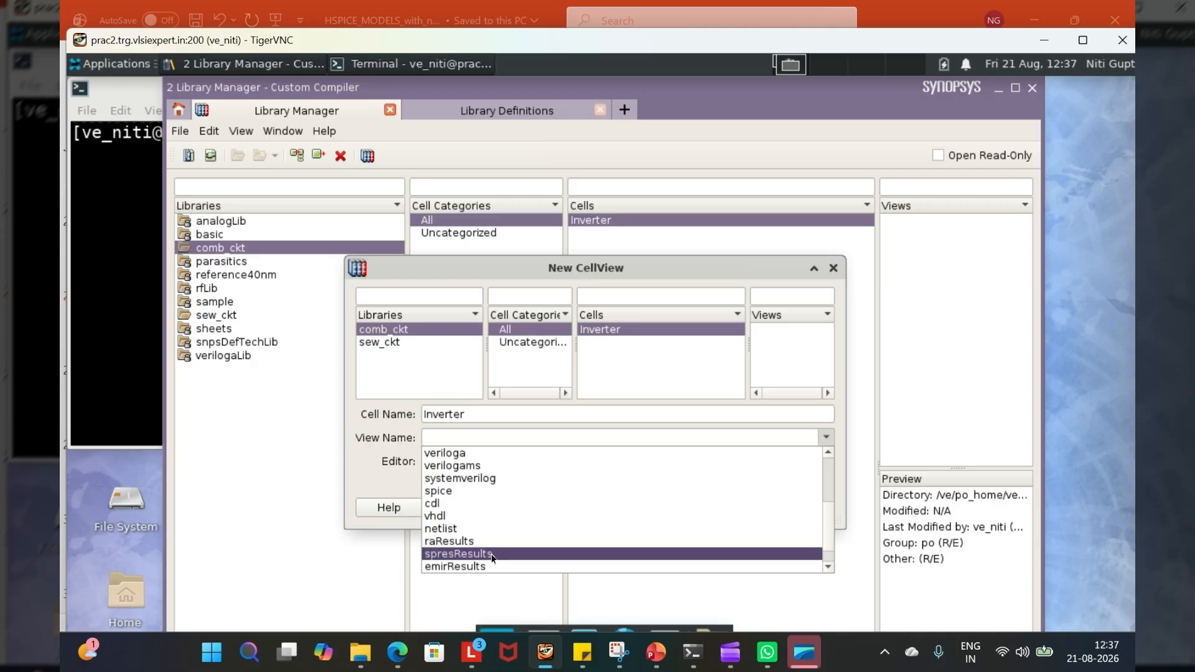
scroll(492, 555, down, 1)
scroll(453, 526, up, 1)
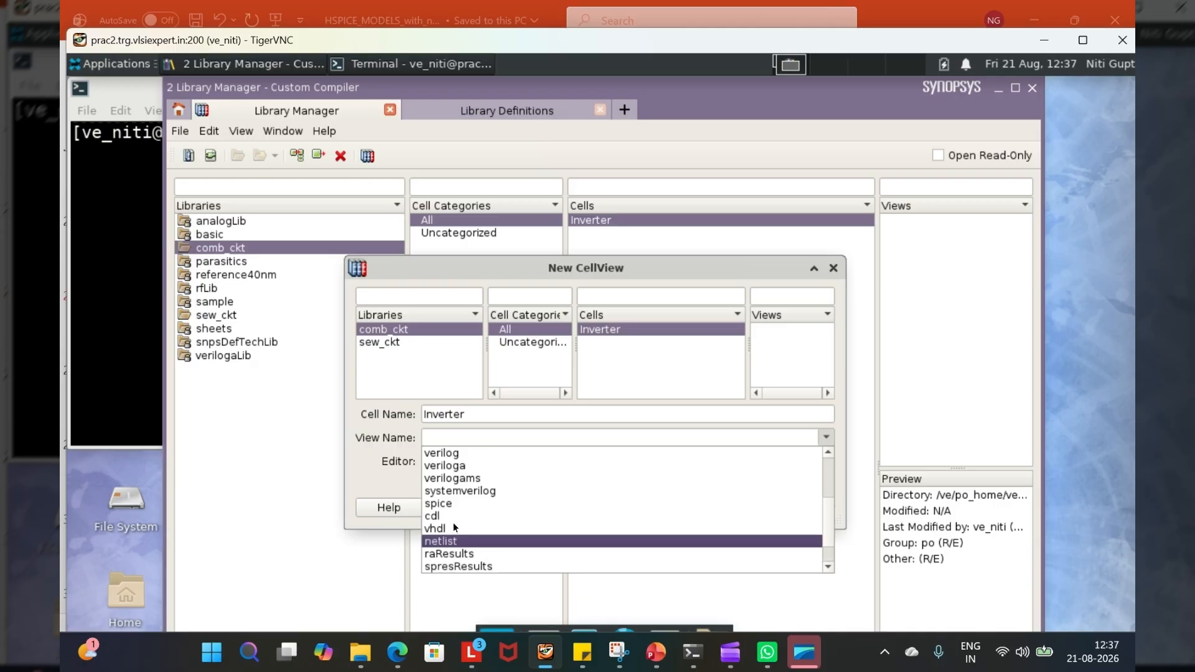
scroll(453, 527, up, 1)
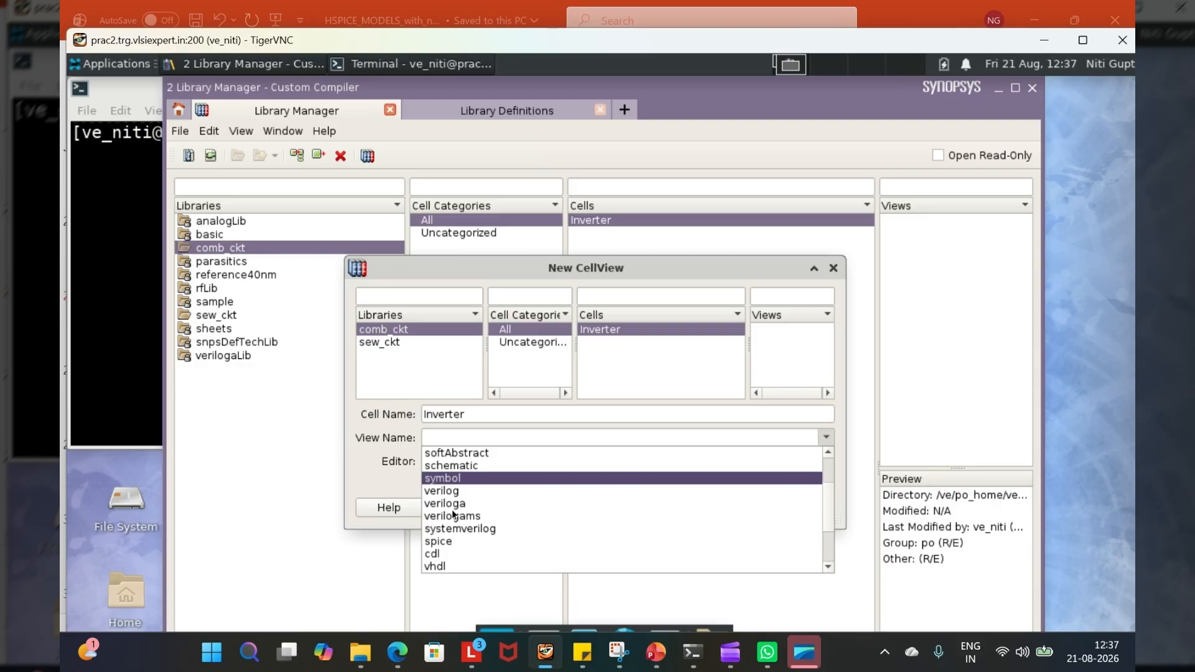
click(445, 466)
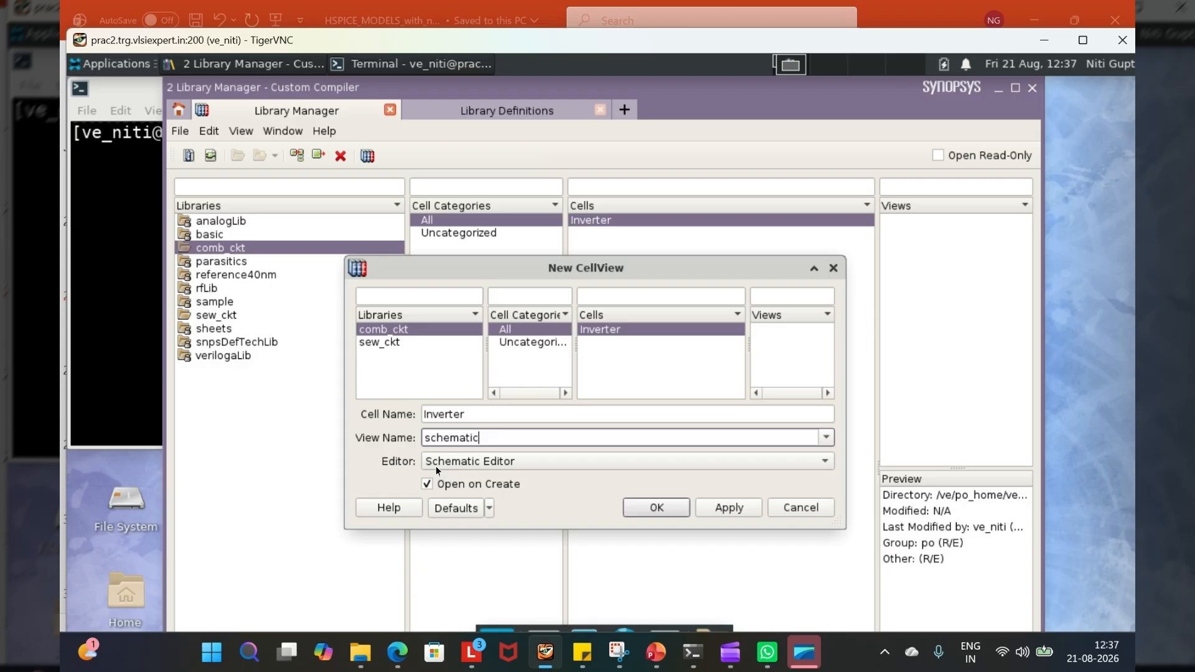
- Choose Schematic Editor as the editor and create the Inverter schematic cellview, opening it on creation
click(825, 461)
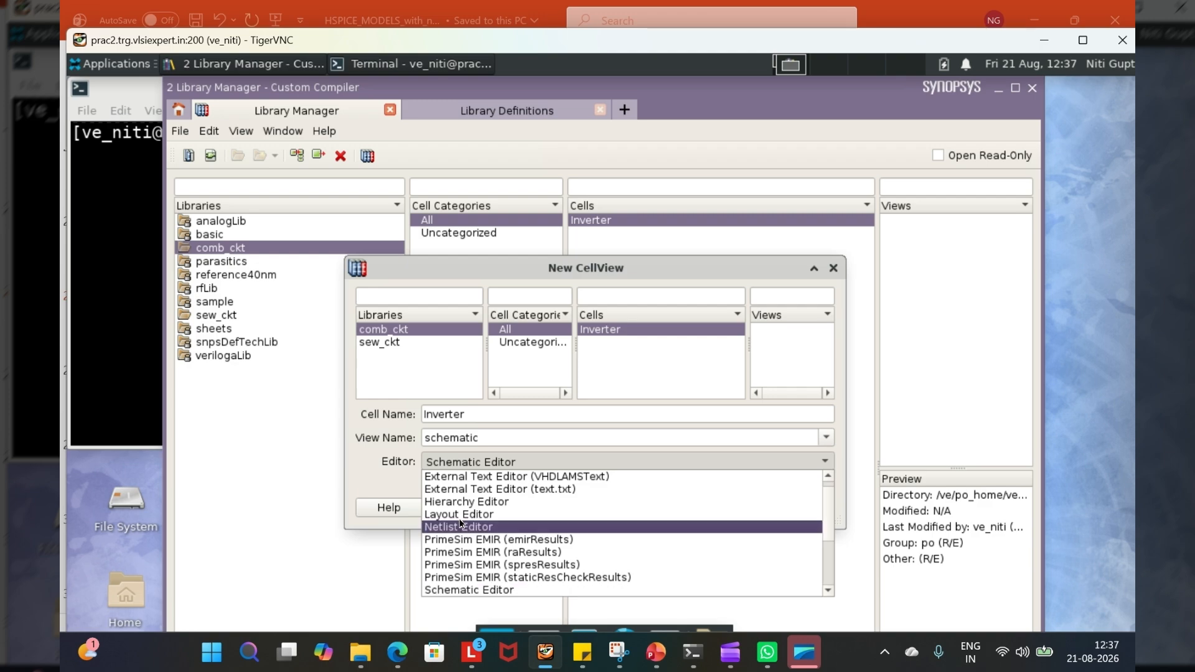
click(472, 590)
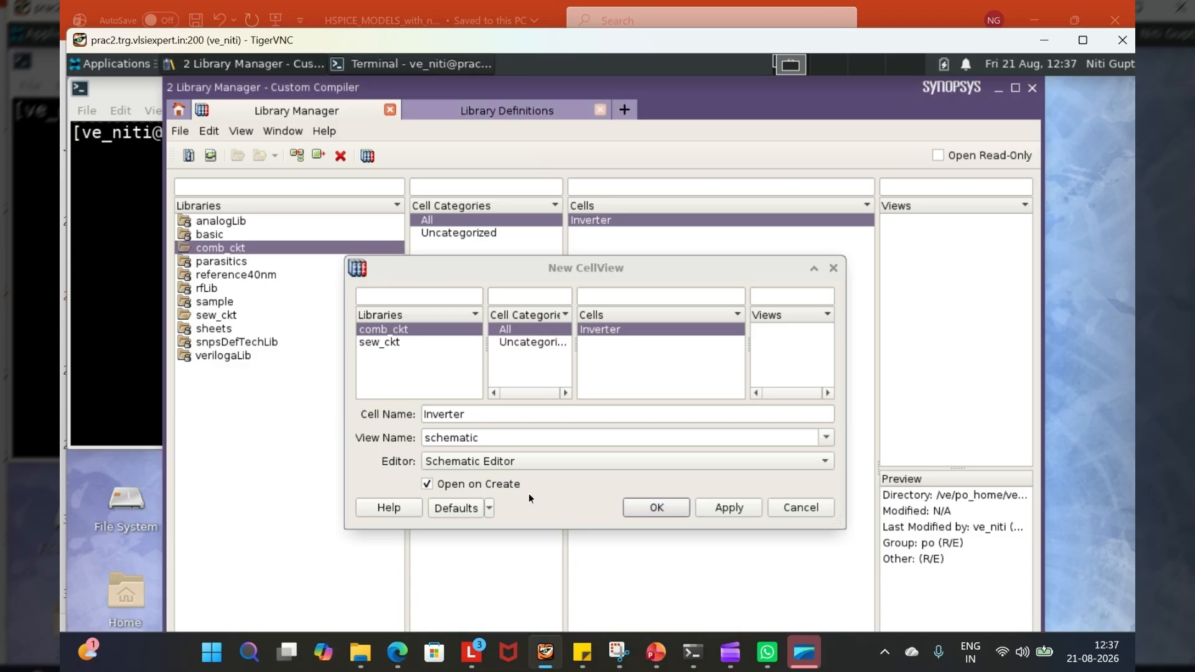
click(645, 508)
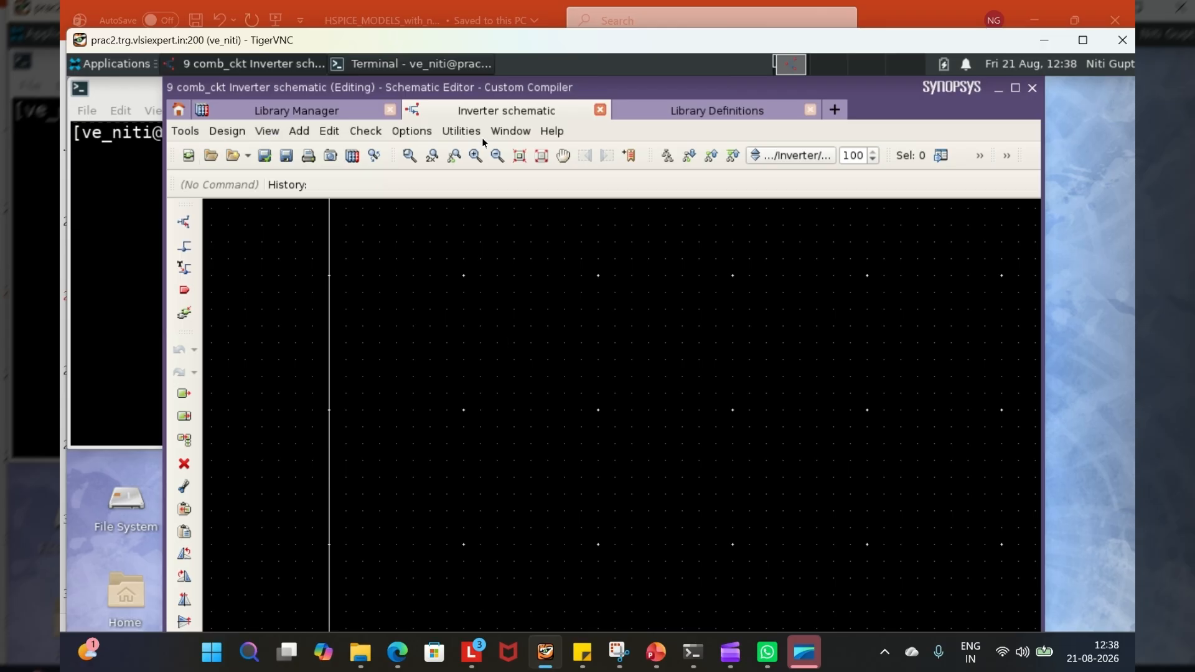
click(185, 131)
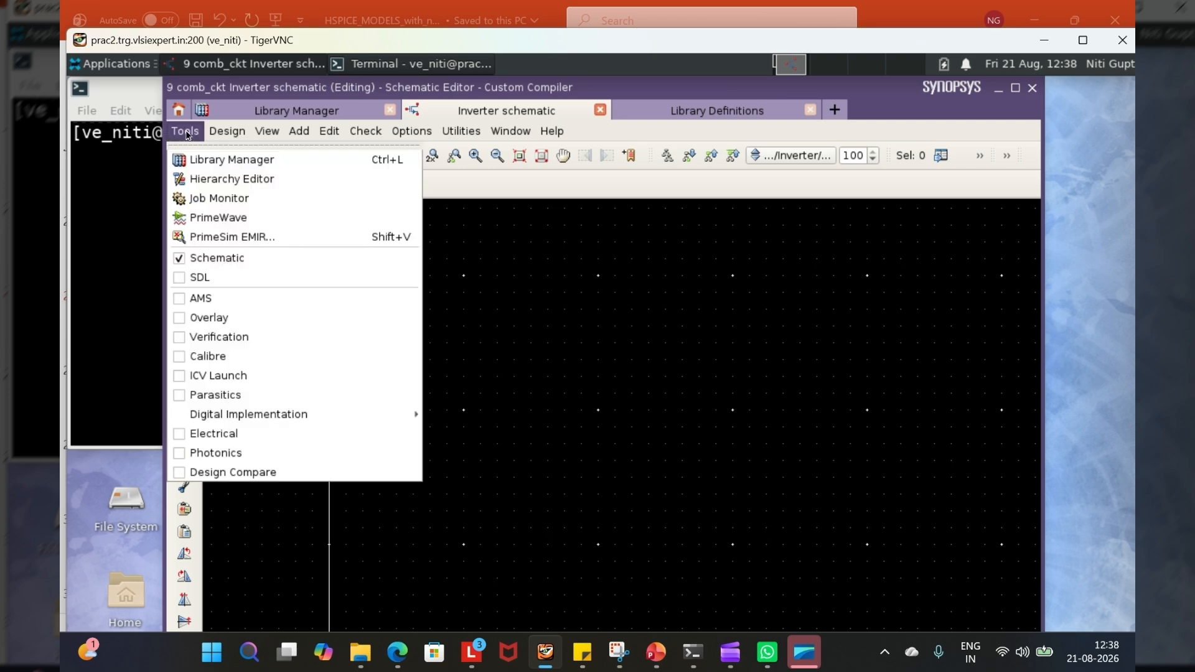
mouse_move(221, 136)
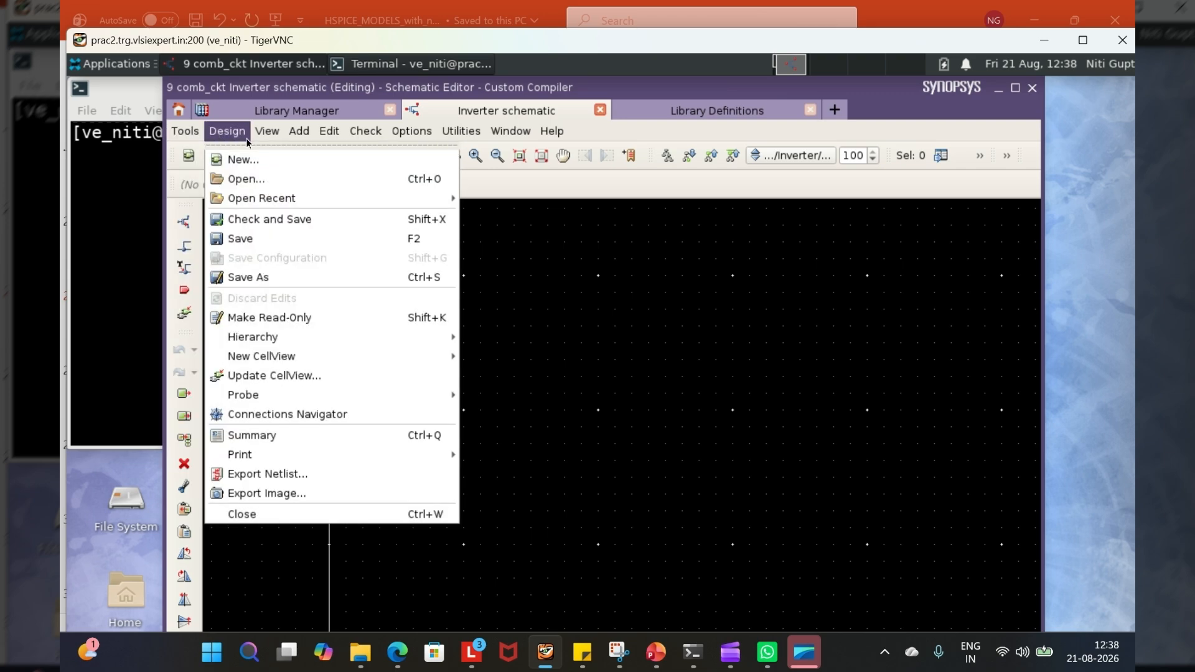
mouse_move(294, 139)
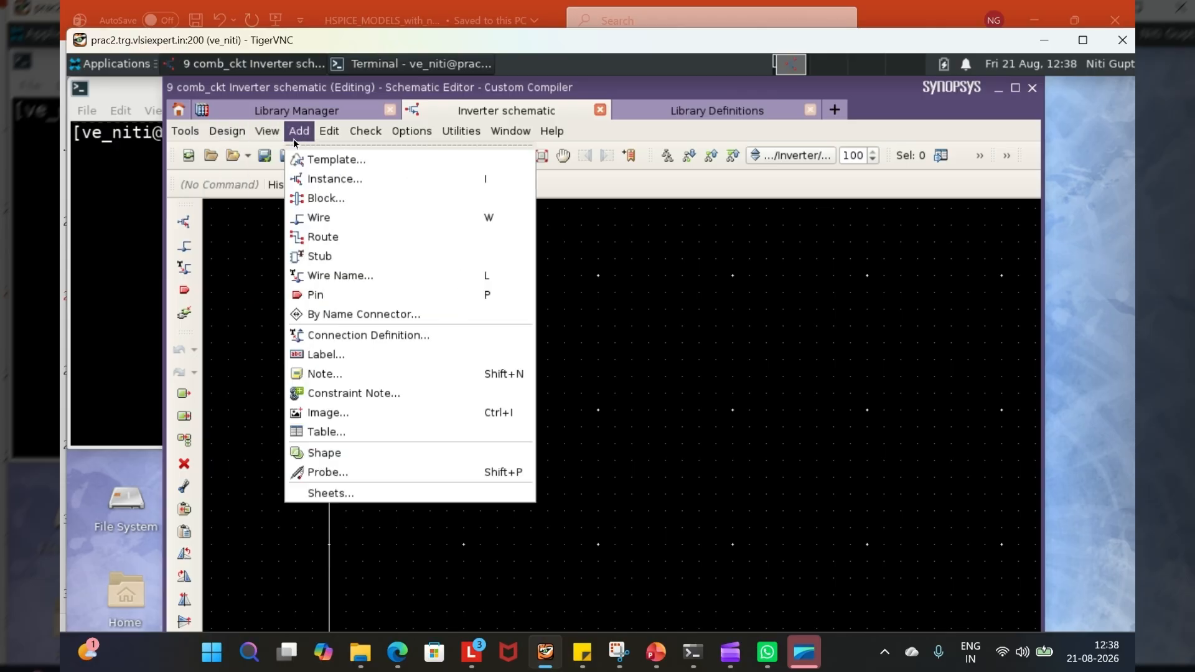
mouse_move(330, 137)
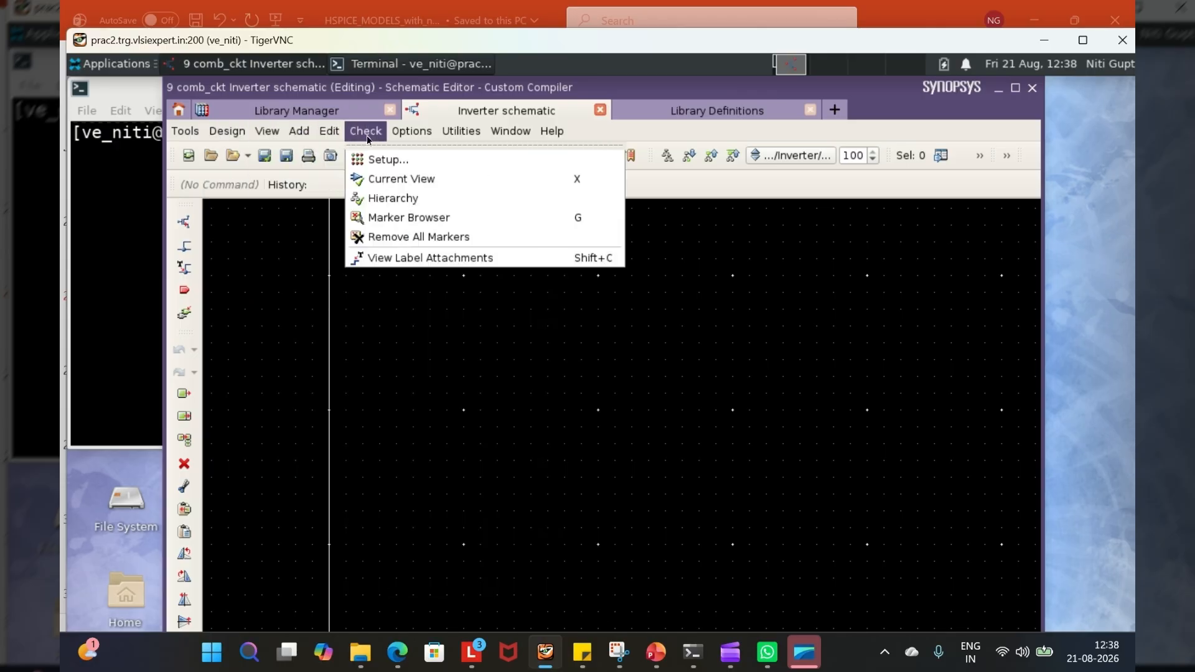
mouse_move(410, 137)
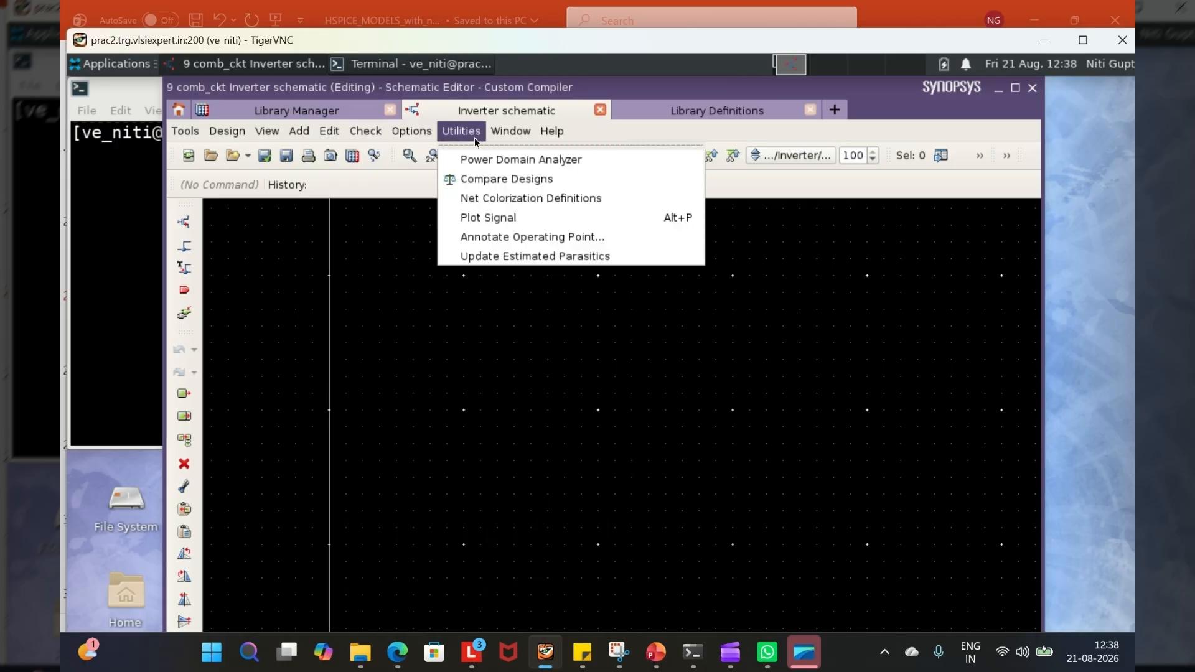
mouse_move(555, 138)
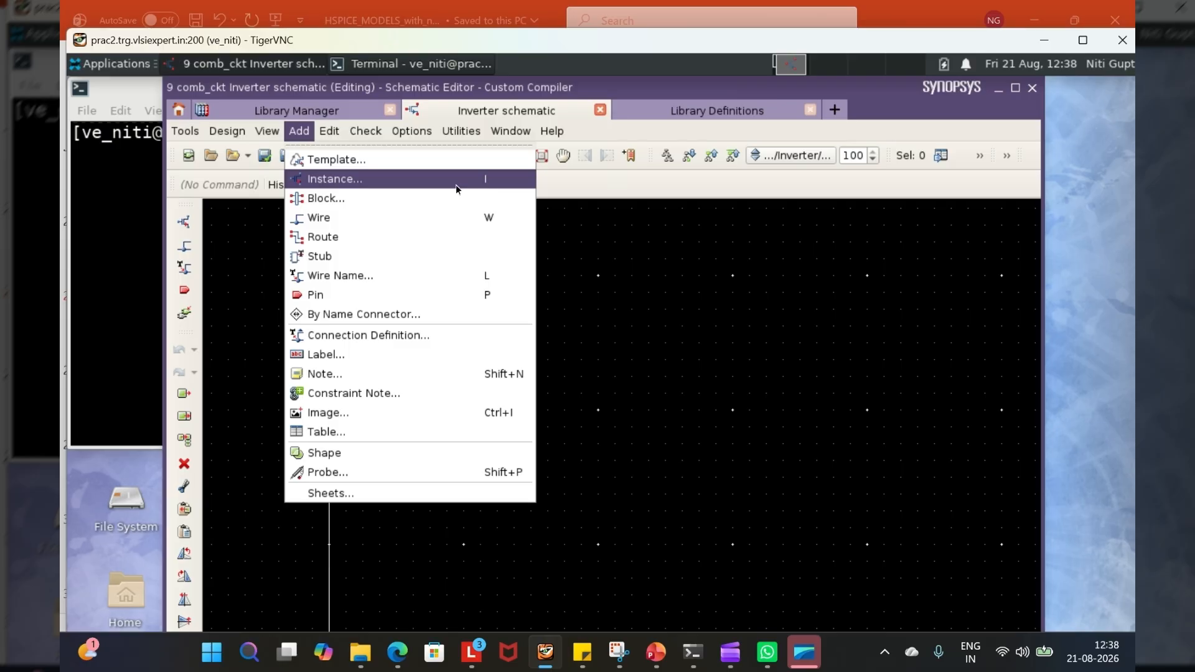
- Add one n_4t transistor instance from the reference40nm library to the Inverter schematic
click(308, 179)
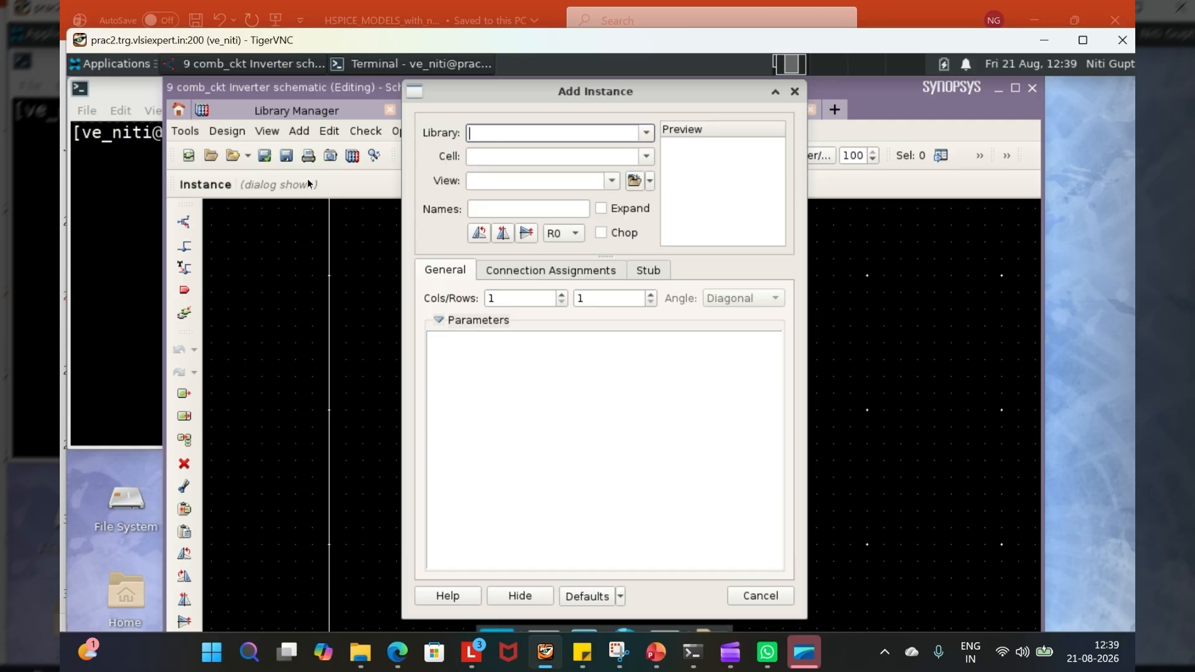
click(646, 132)
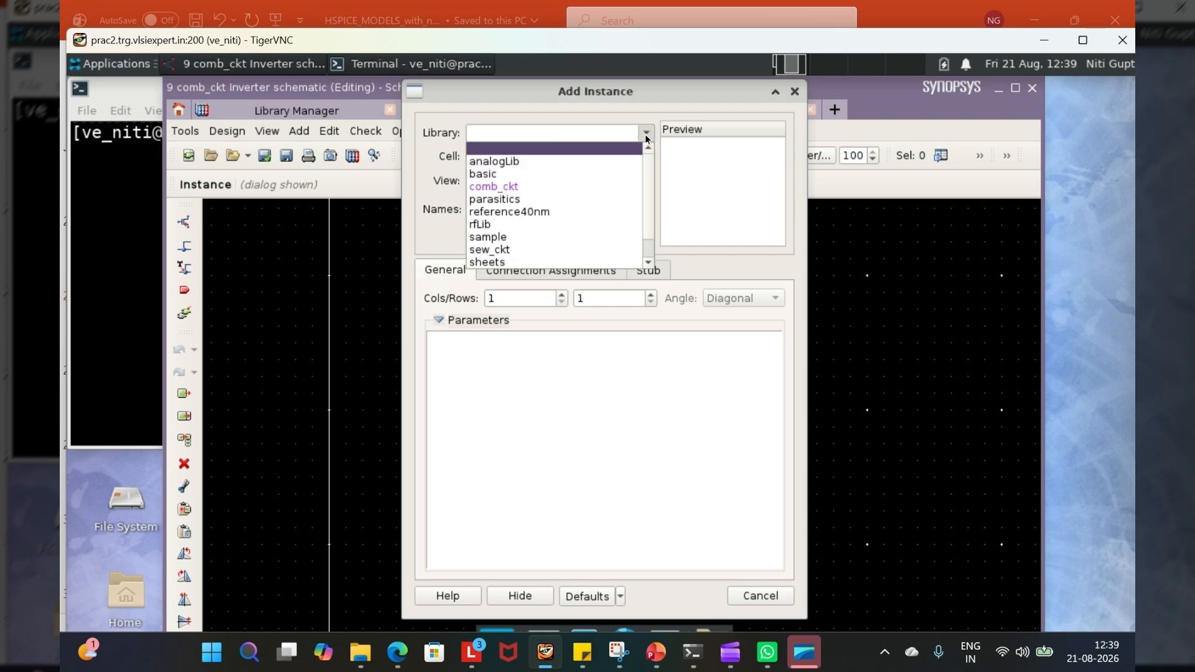
click(531, 212)
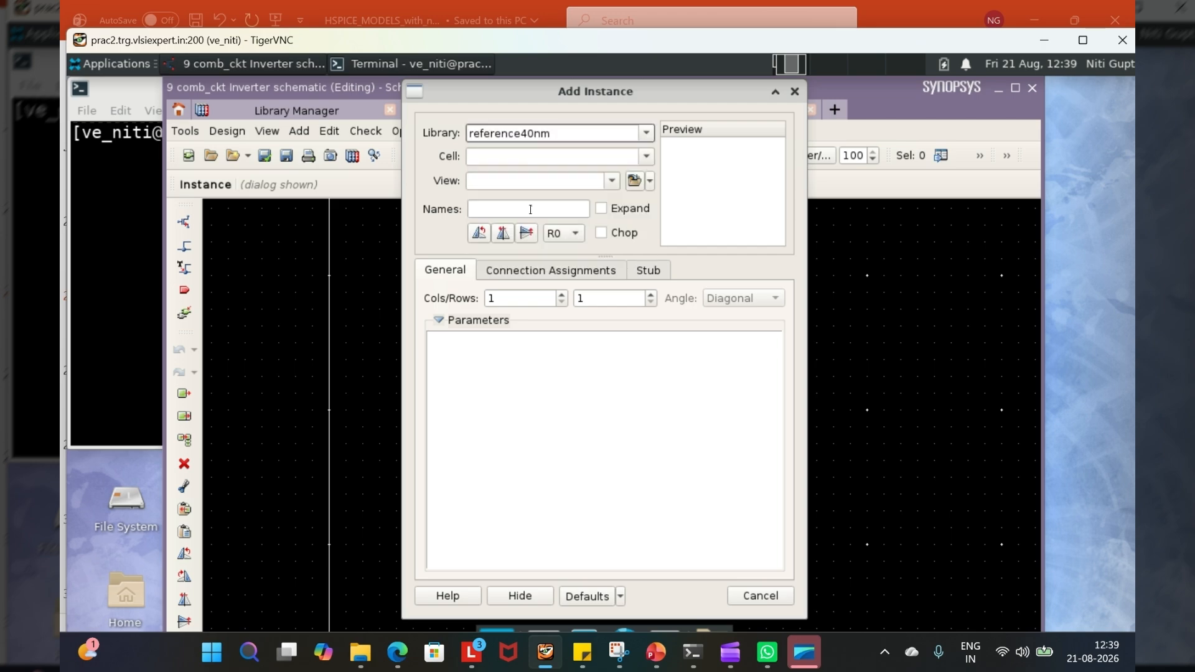
click(645, 156)
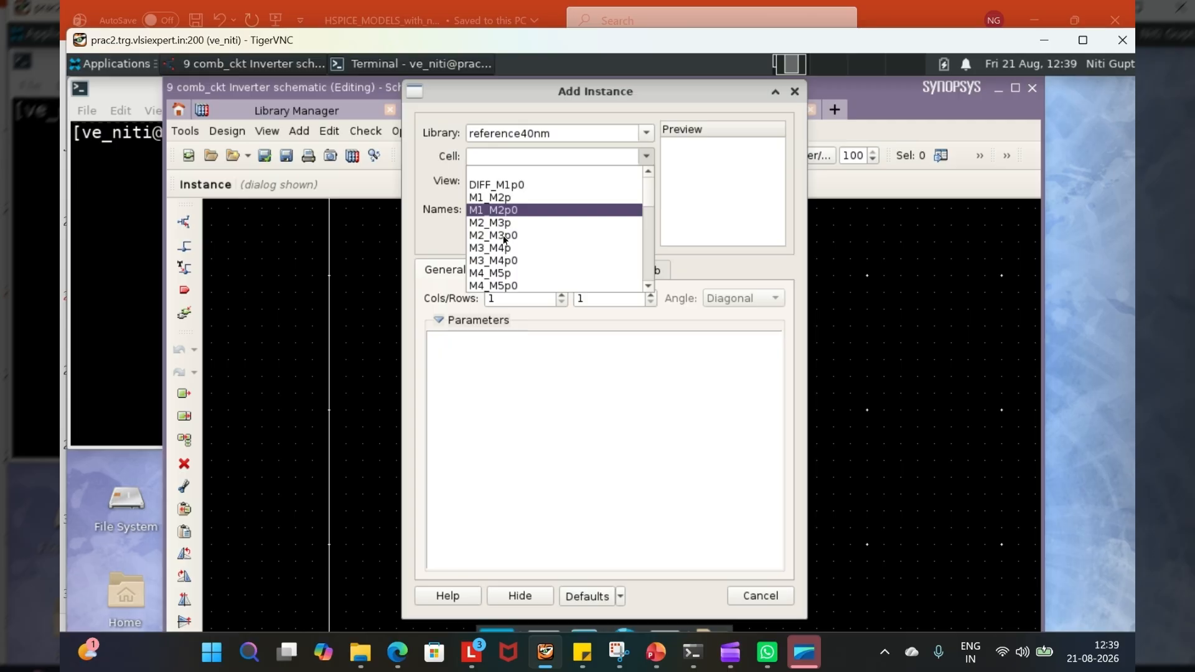
scroll(491, 272, down, 3)
scroll(491, 272, down, 3)
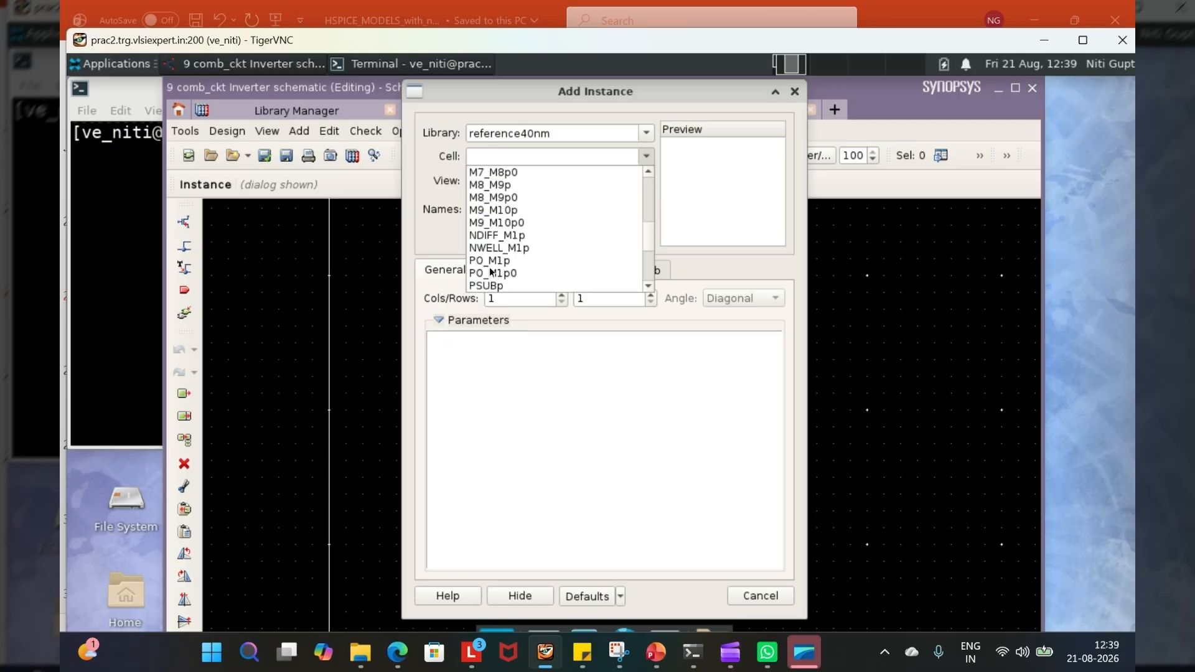
scroll(490, 271, down, 2)
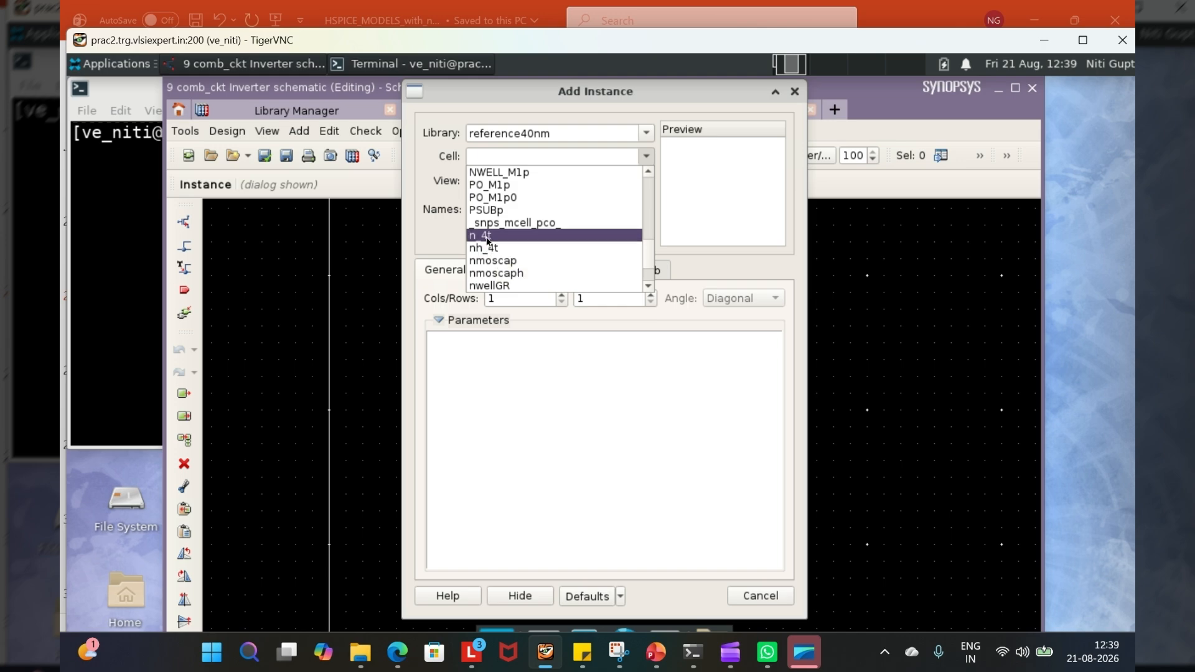
click(485, 237)
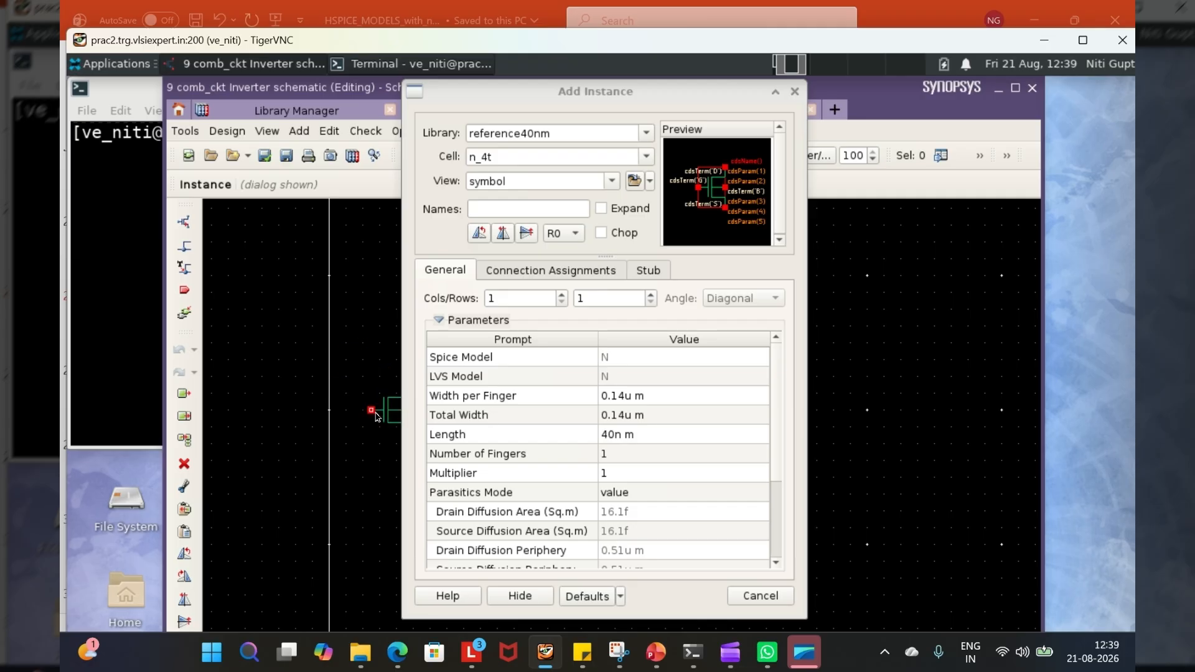
click(584, 150)
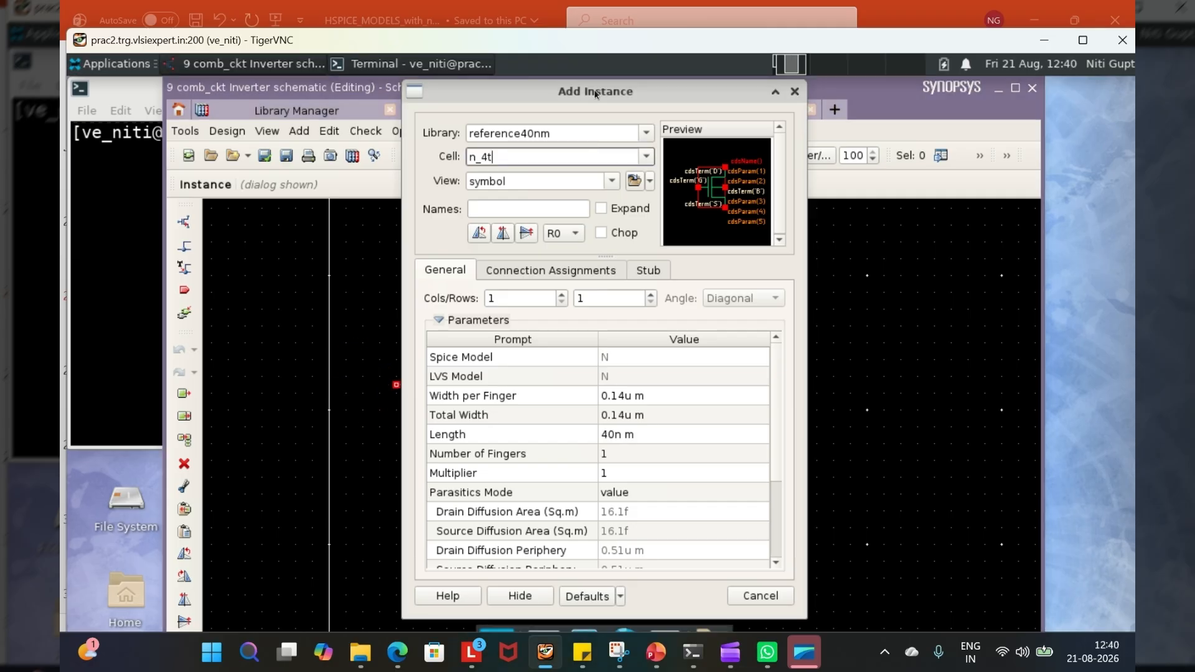
drag(595, 94, 773, 107)
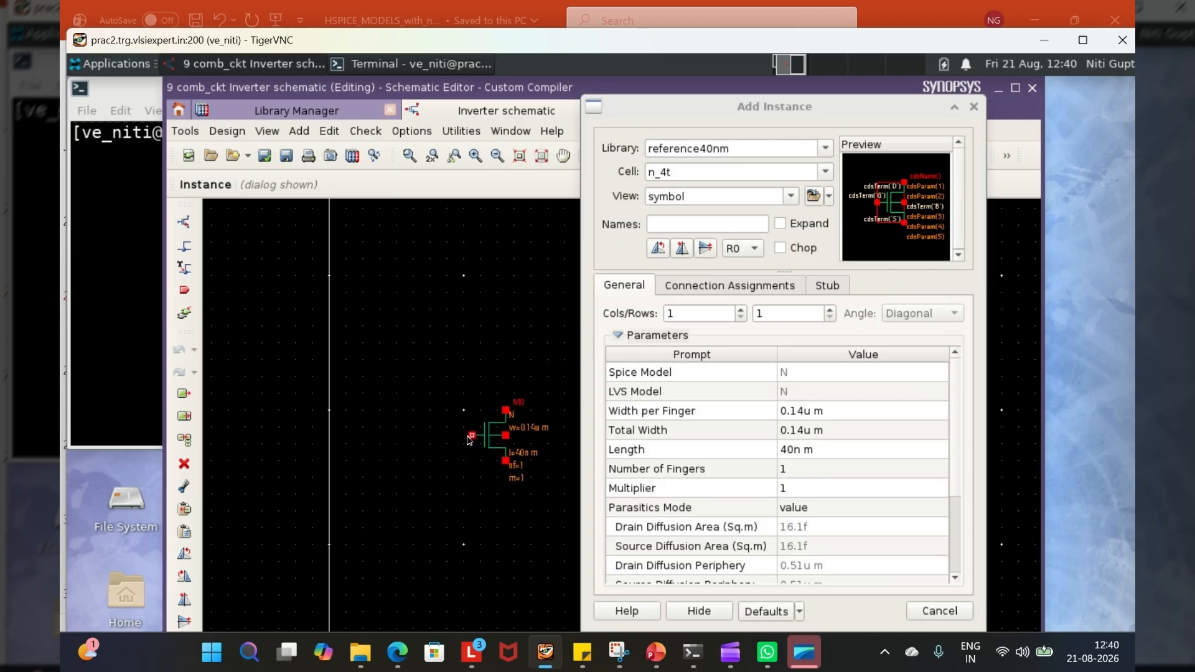
click(470, 439)
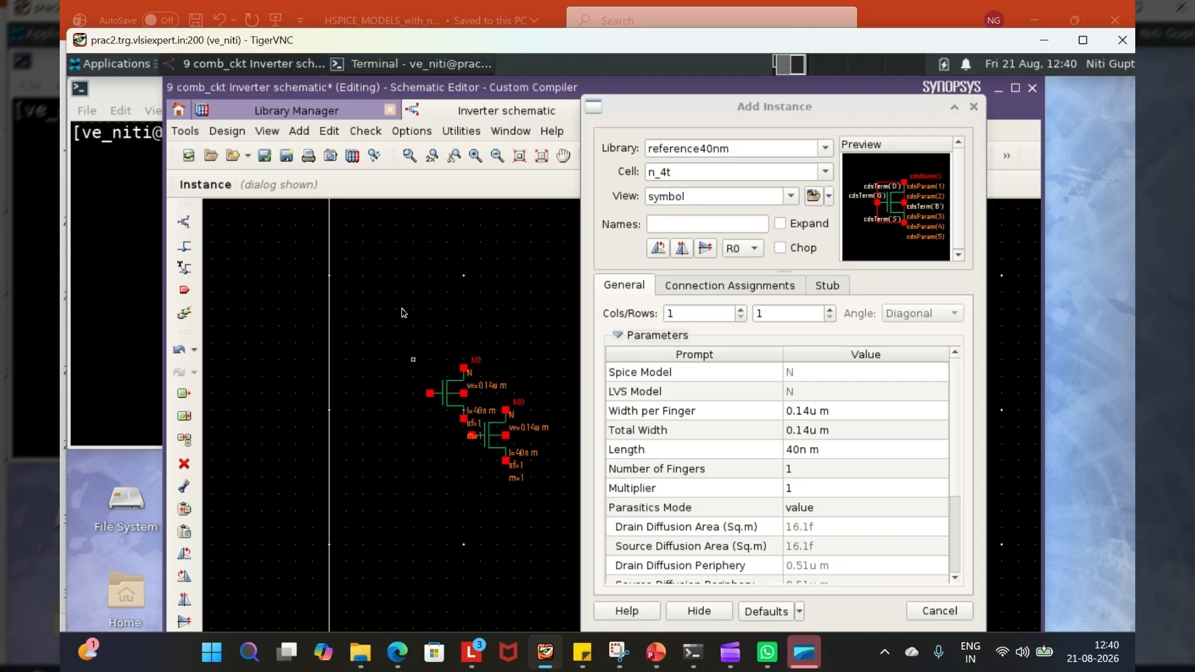
- Place one p_4t instance from reference40nm above the n_4t transistor, end placement and nudge it slightly downward
click(765, 165)
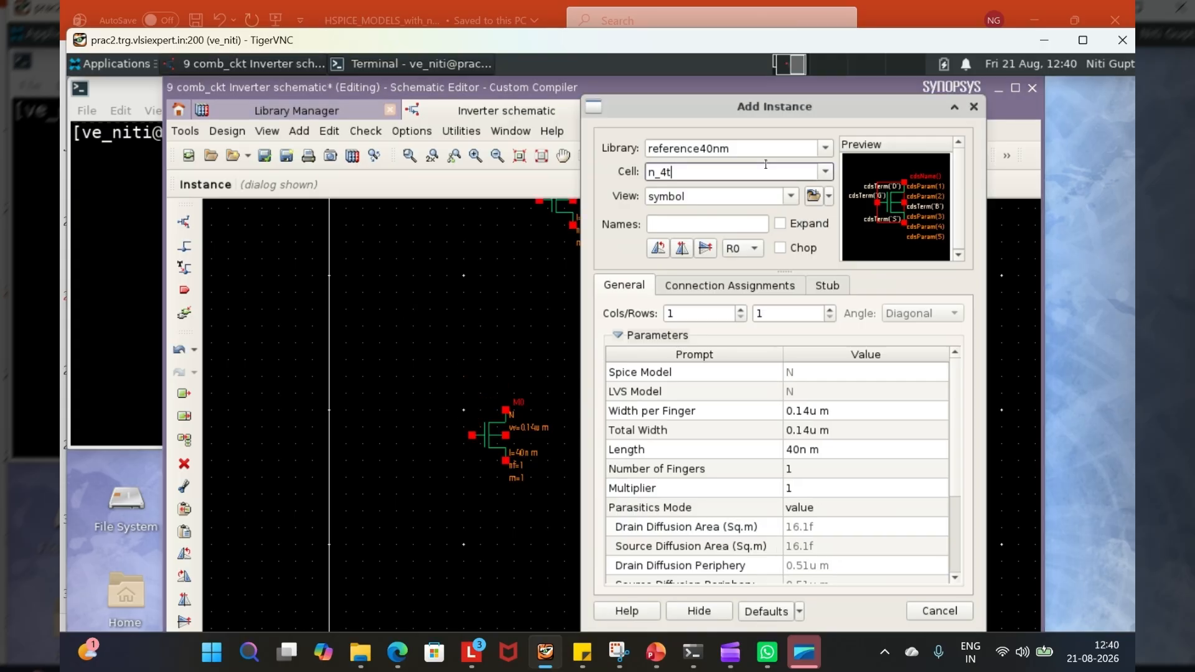
click(825, 174)
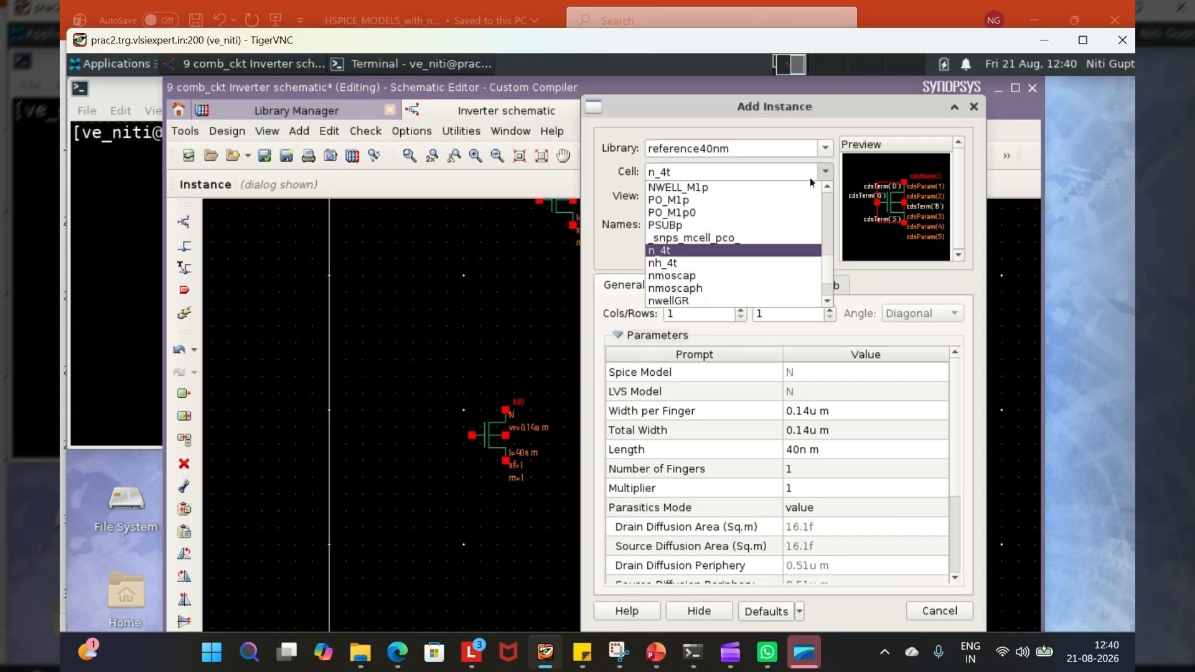
click(652, 173)
key(BackSpace)
text(p)
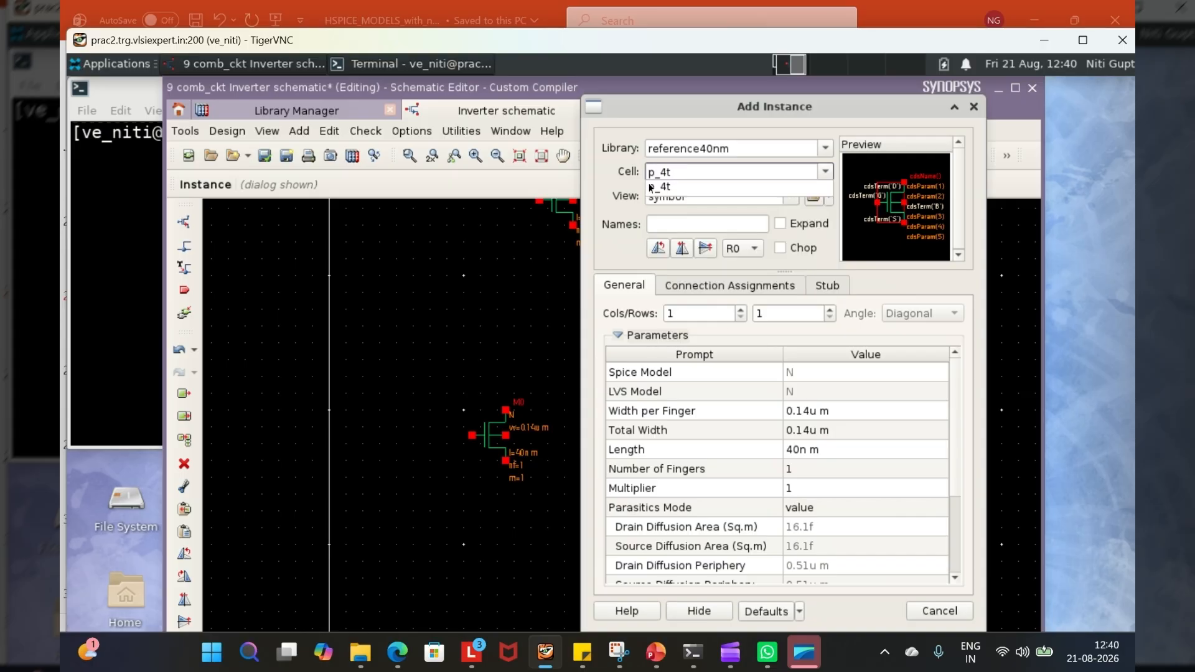
click(652, 187)
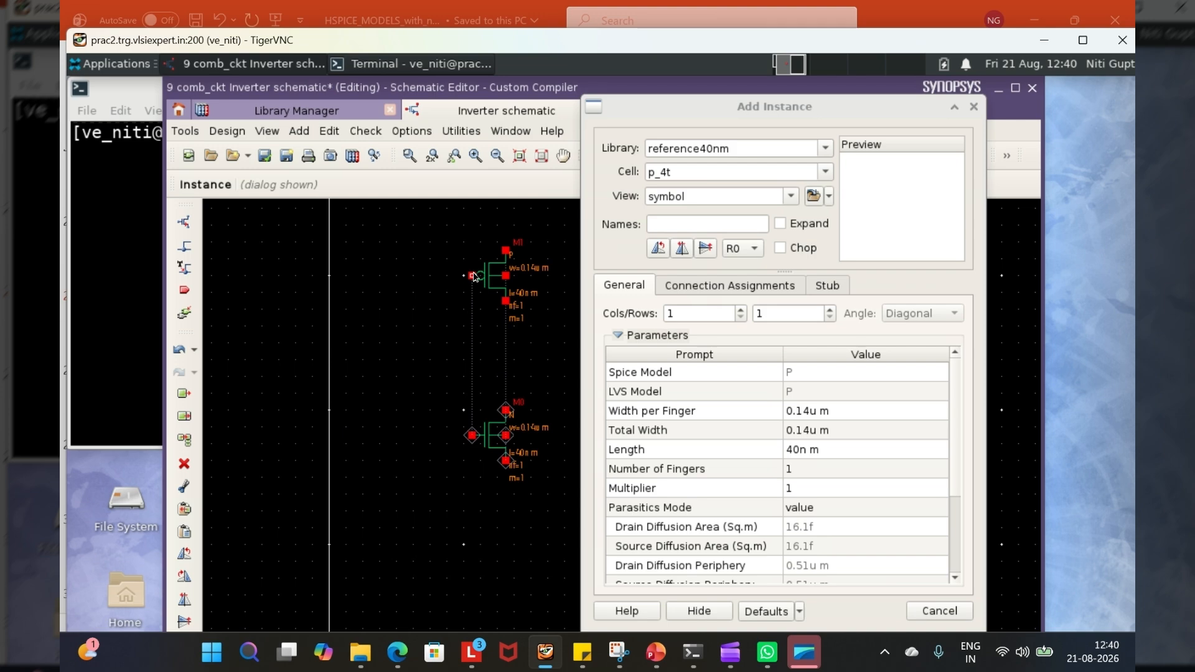
click(474, 276)
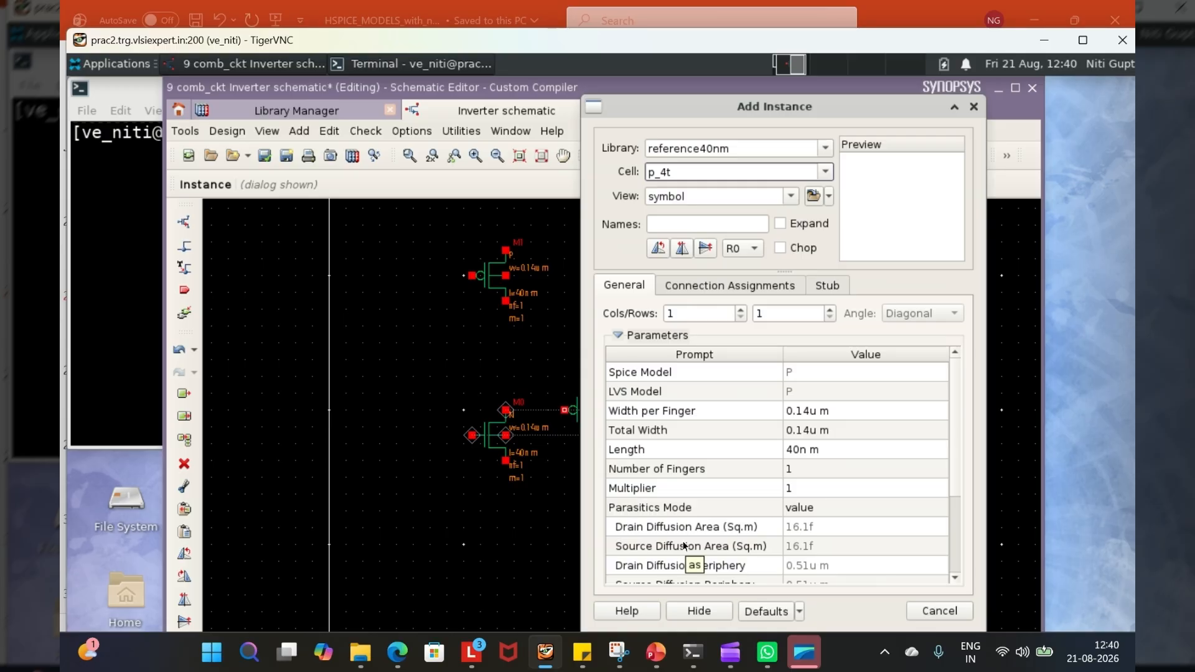
click(714, 615)
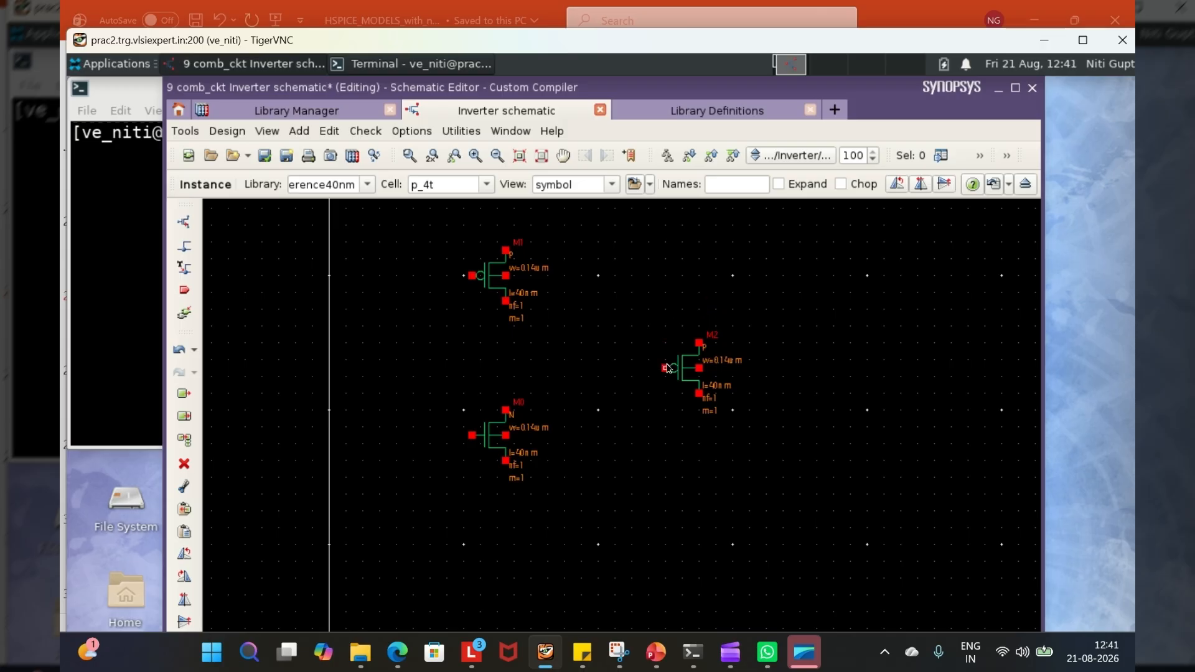
key(Escape)
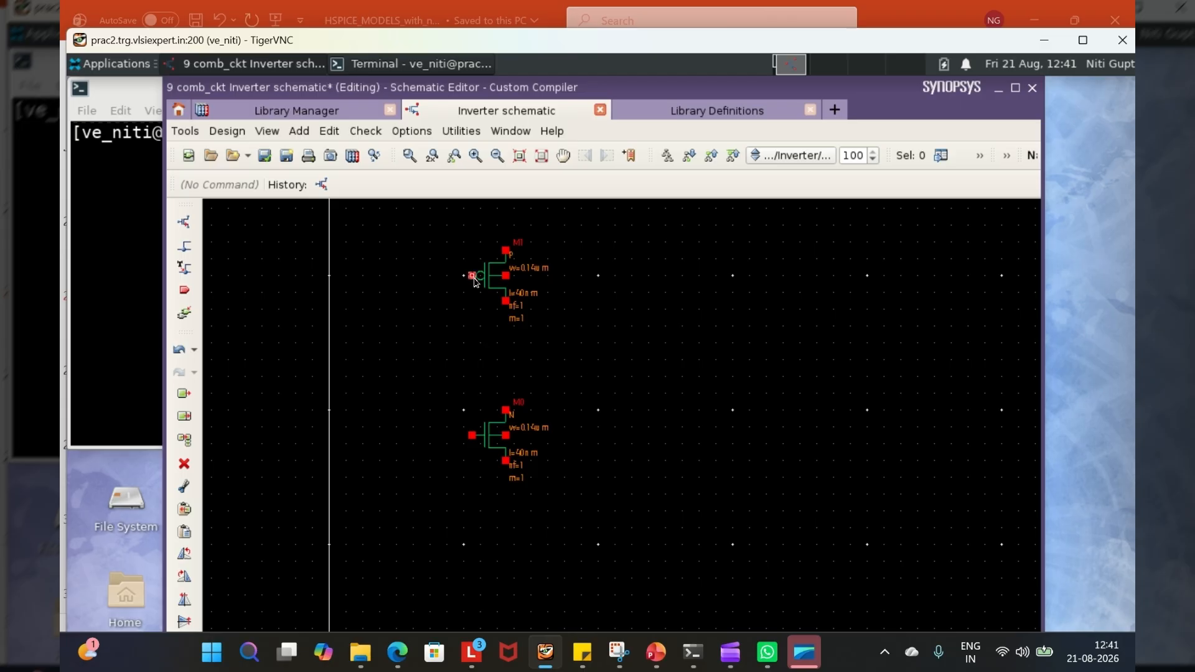
drag(489, 290, 491, 292)
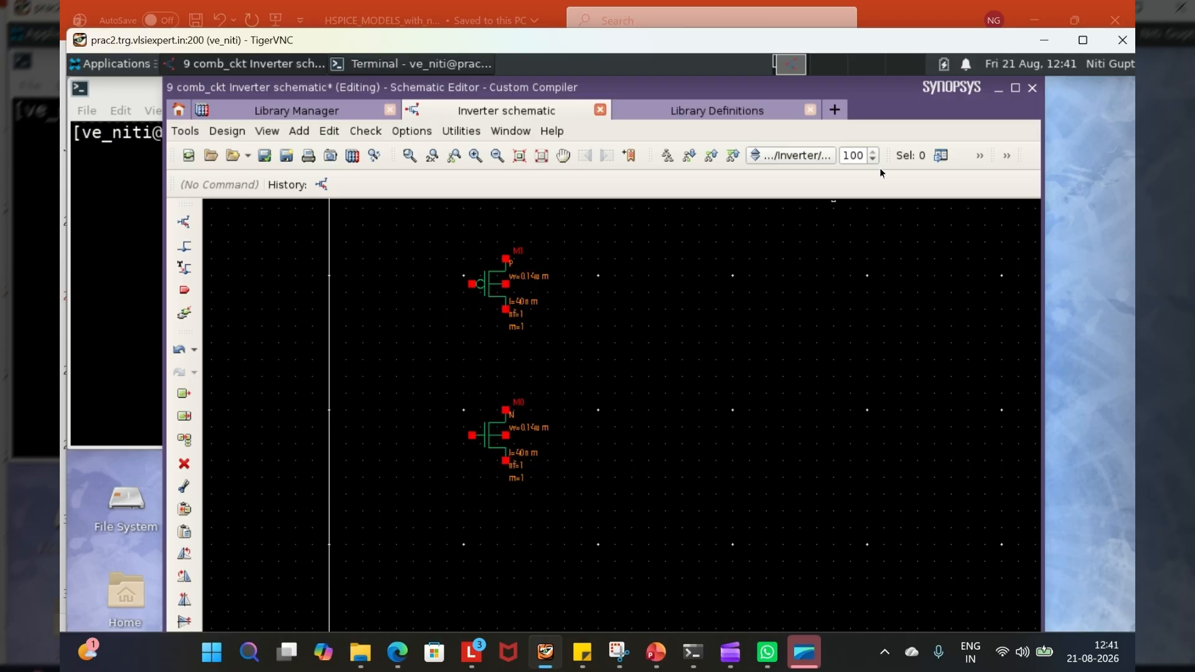
- Inspect the properties of the p_4t transistor's lower and upper pins and the n_4t transistor's upper pin
click(1016, 87)
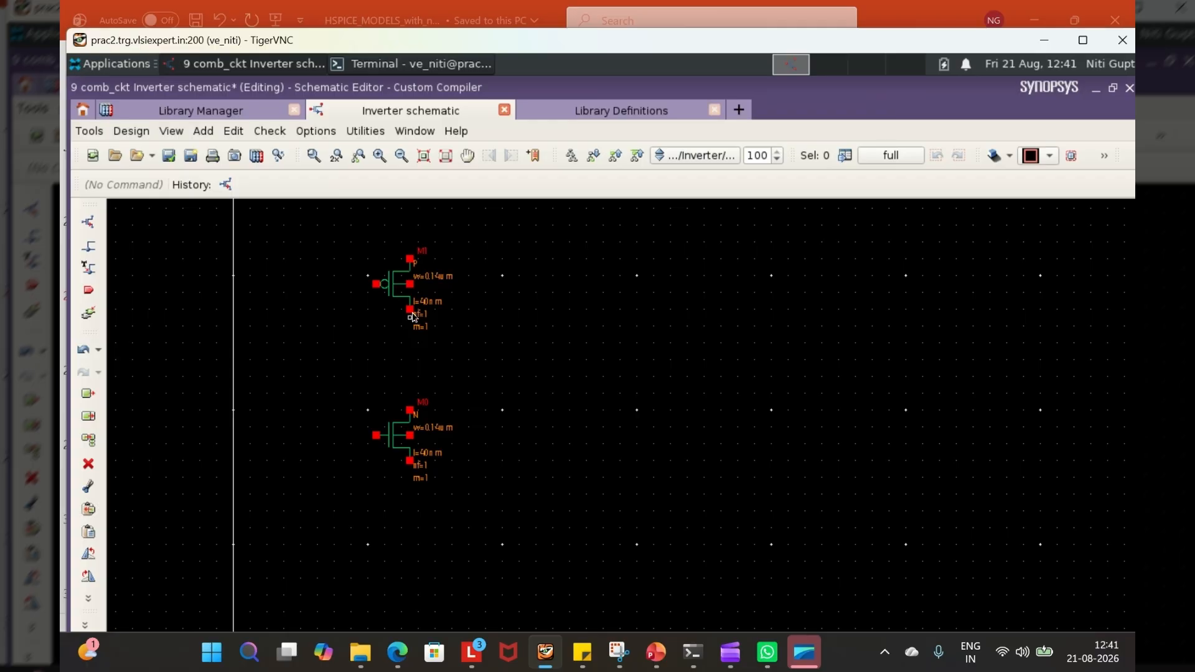
alt+drag(411, 311, 462, 312)
click(461, 309)
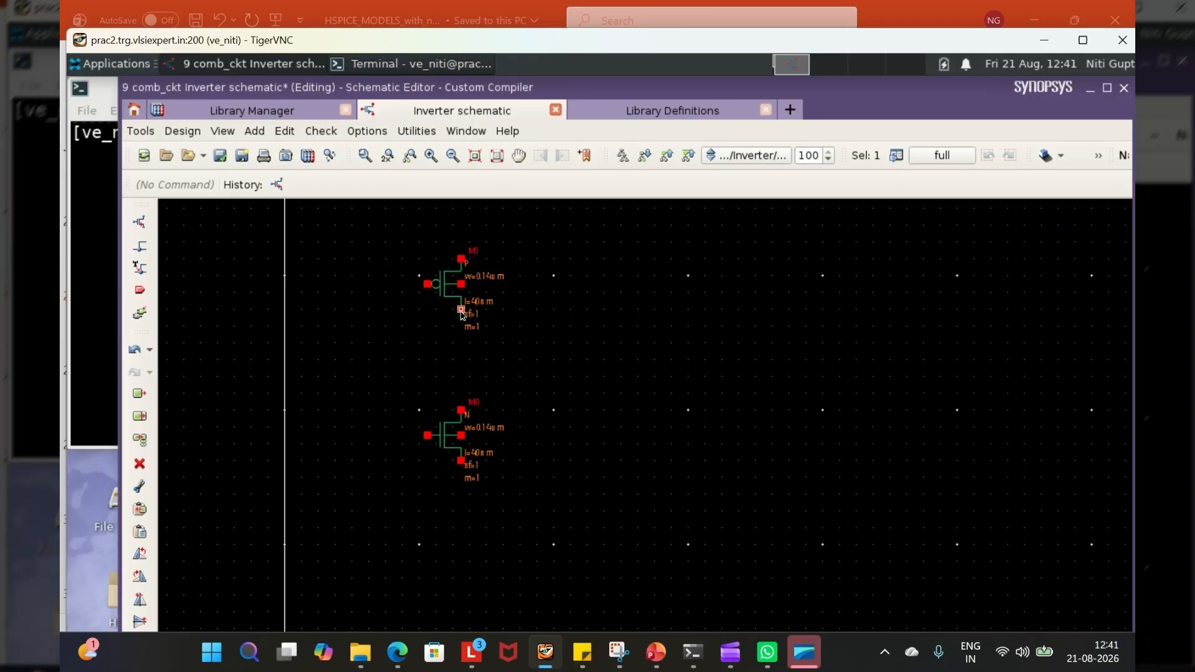
key(q)
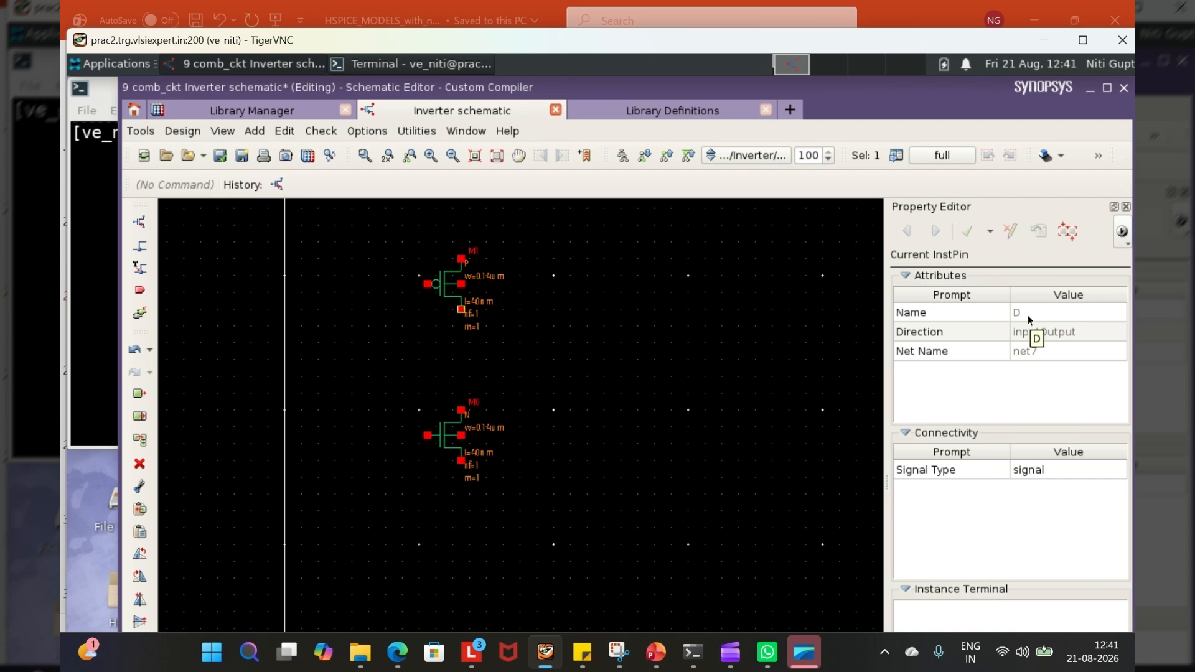
click(1125, 206)
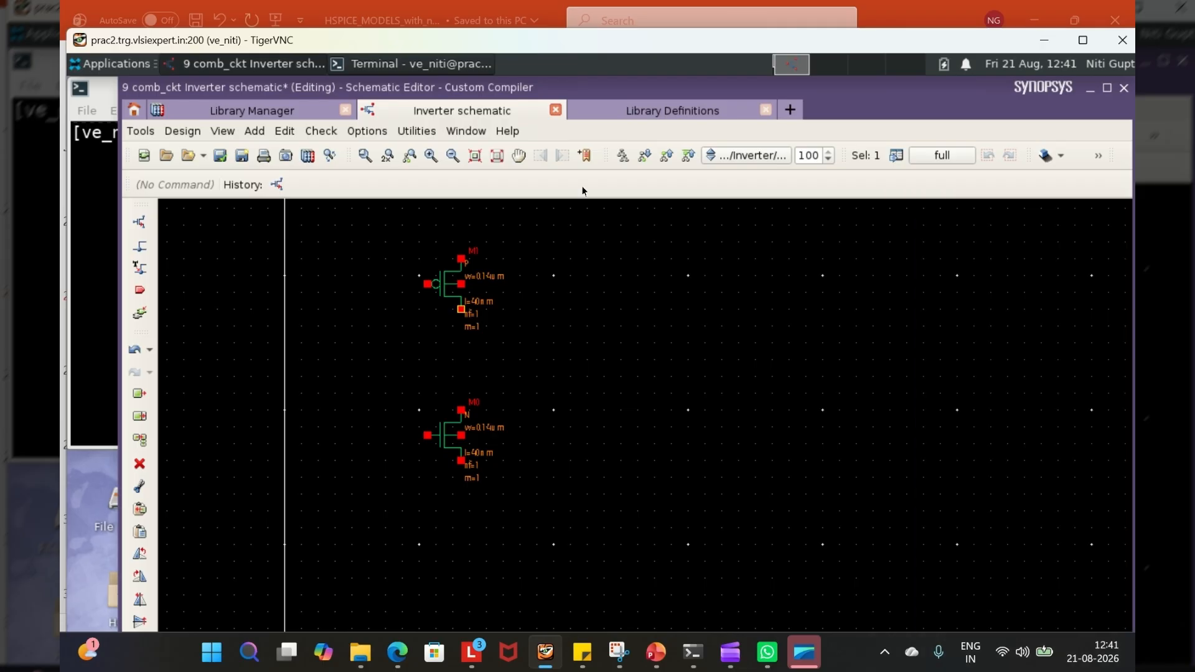
click(460, 259)
key(q)
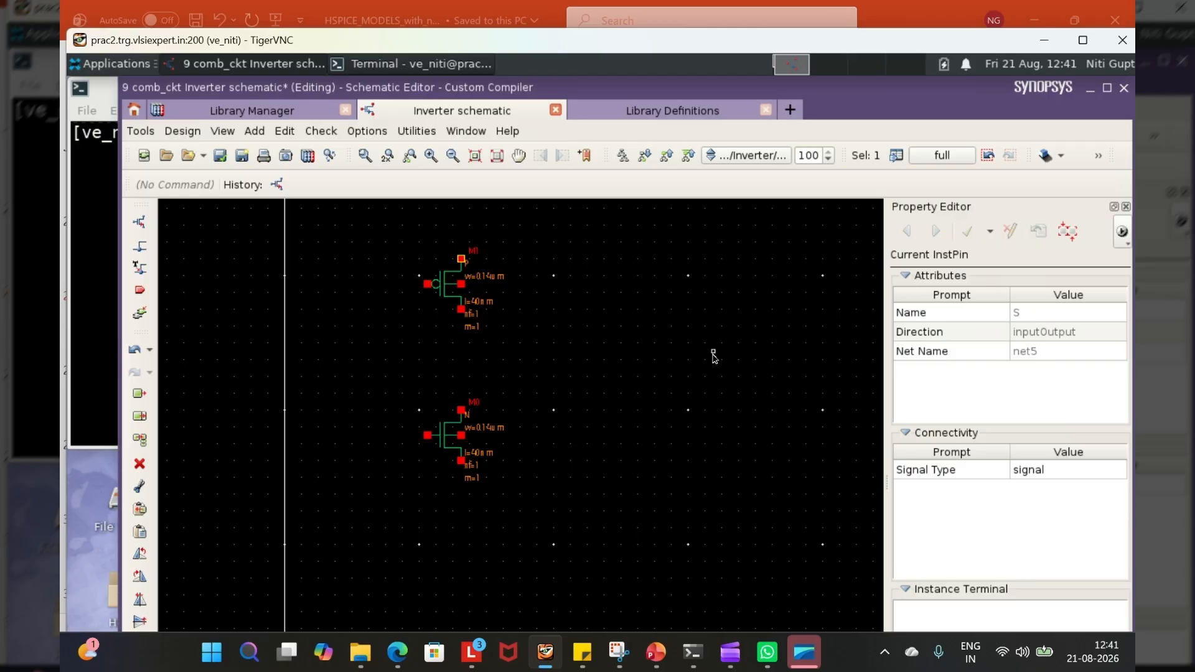
click(1125, 207)
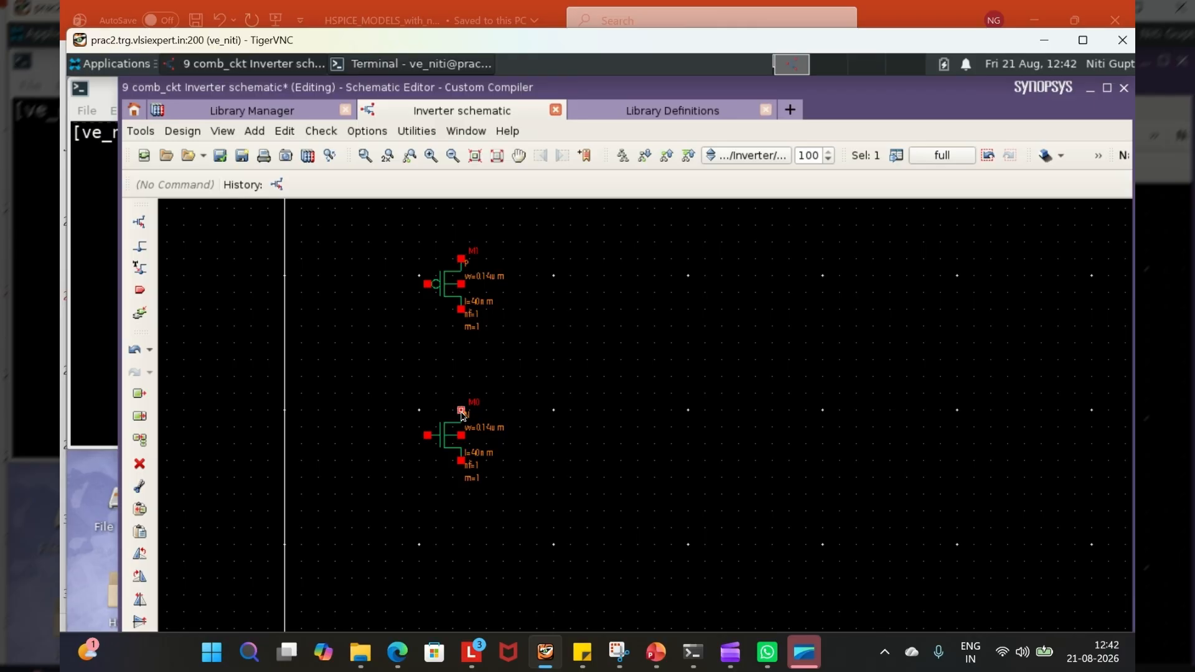
key(q)
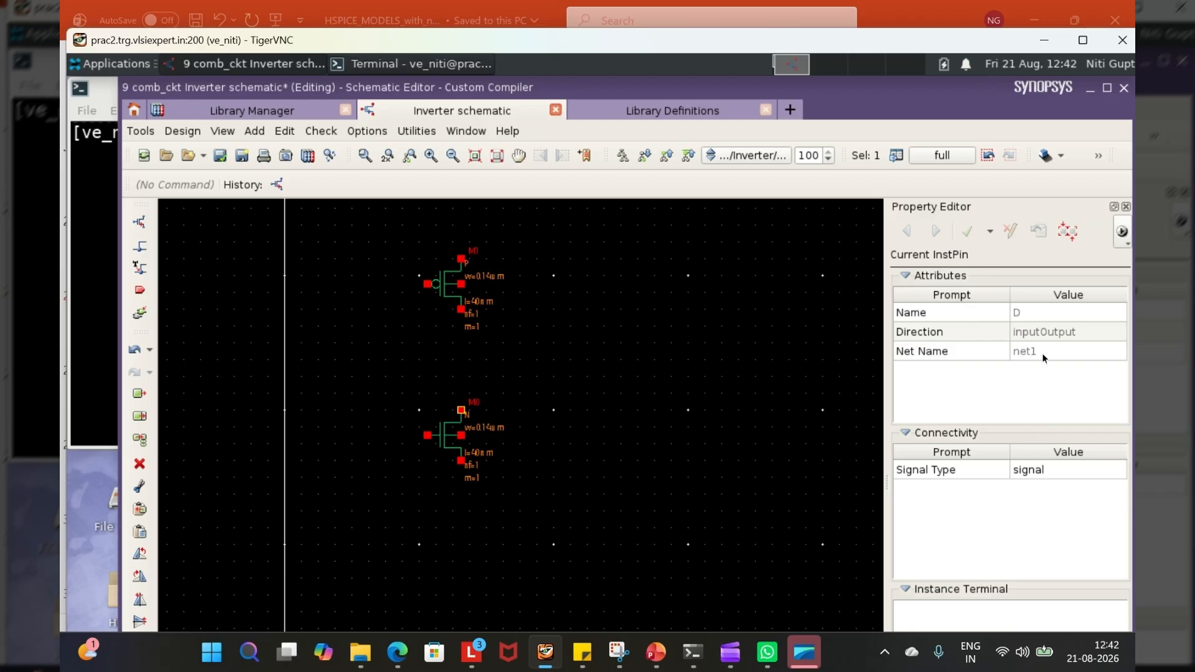
click(1126, 207)
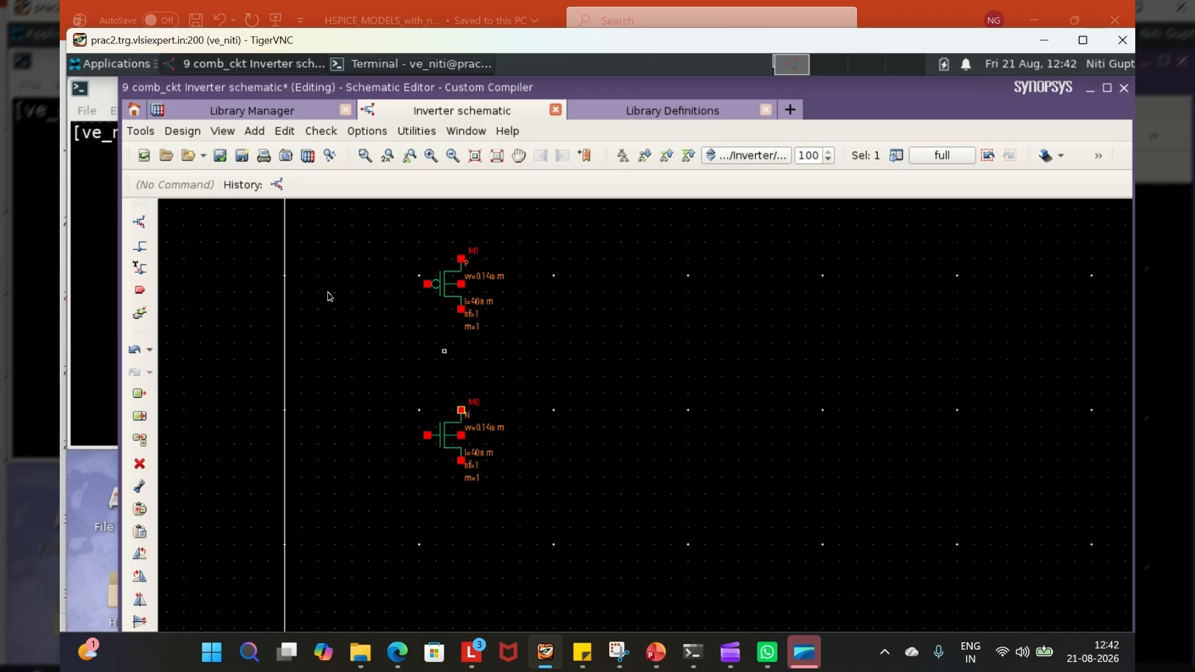
- Wire the p_4t drain to the n_4t drain and connect the gates of both transistors together
click(254, 132)
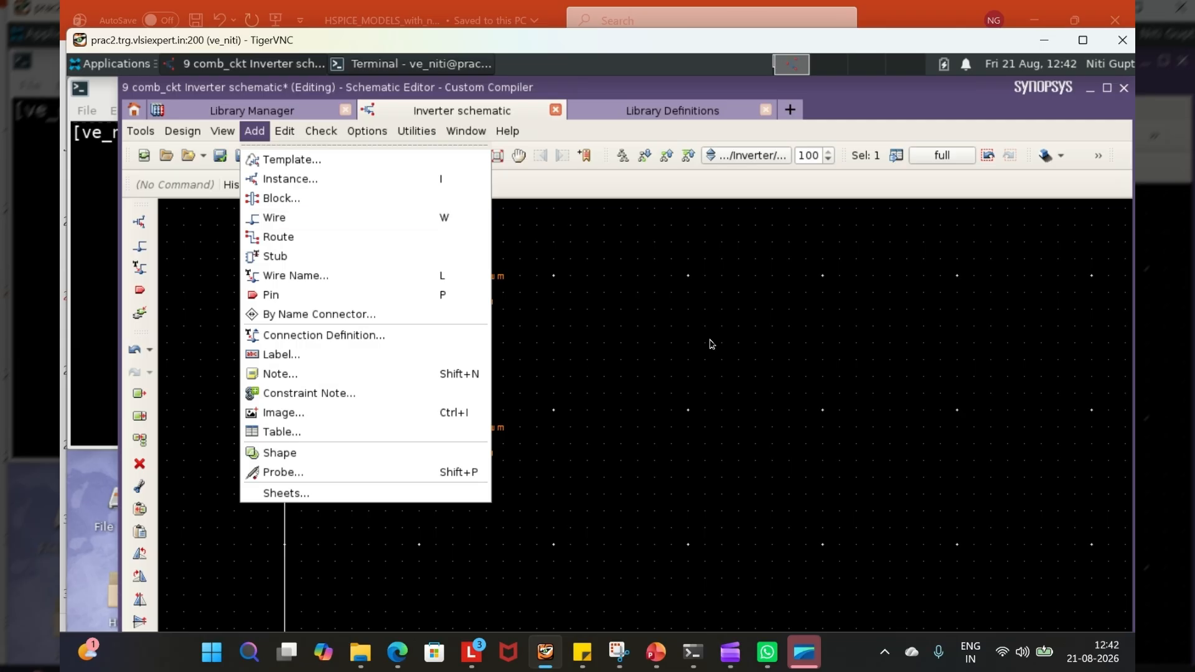
click(629, 292)
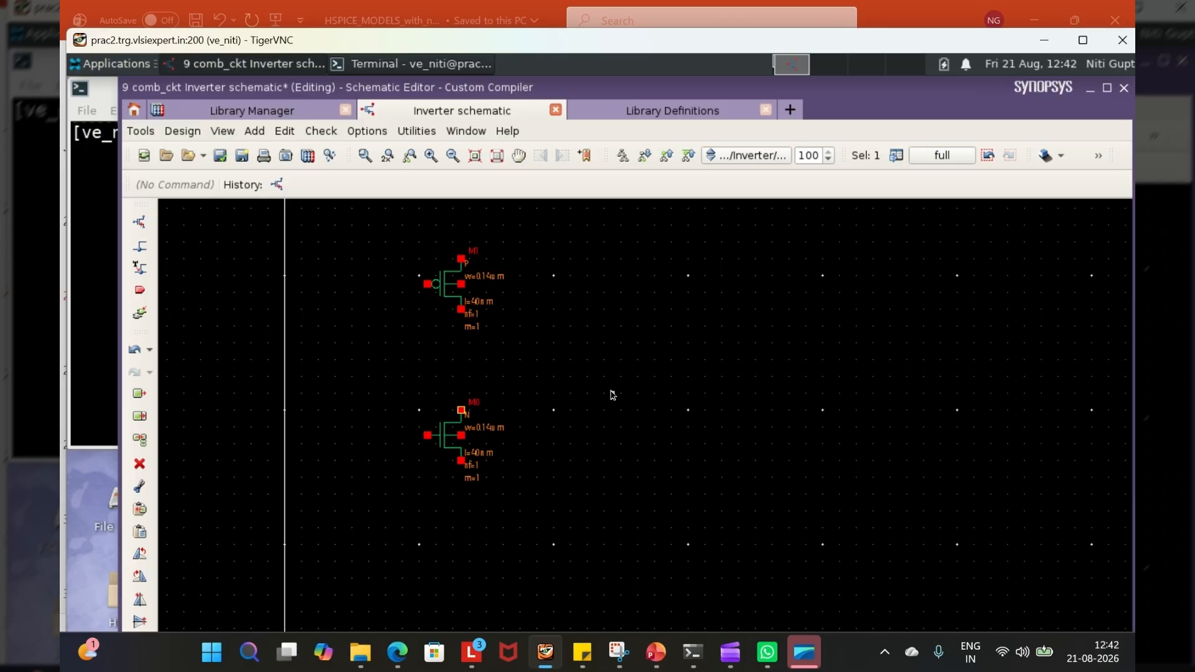
key(w)
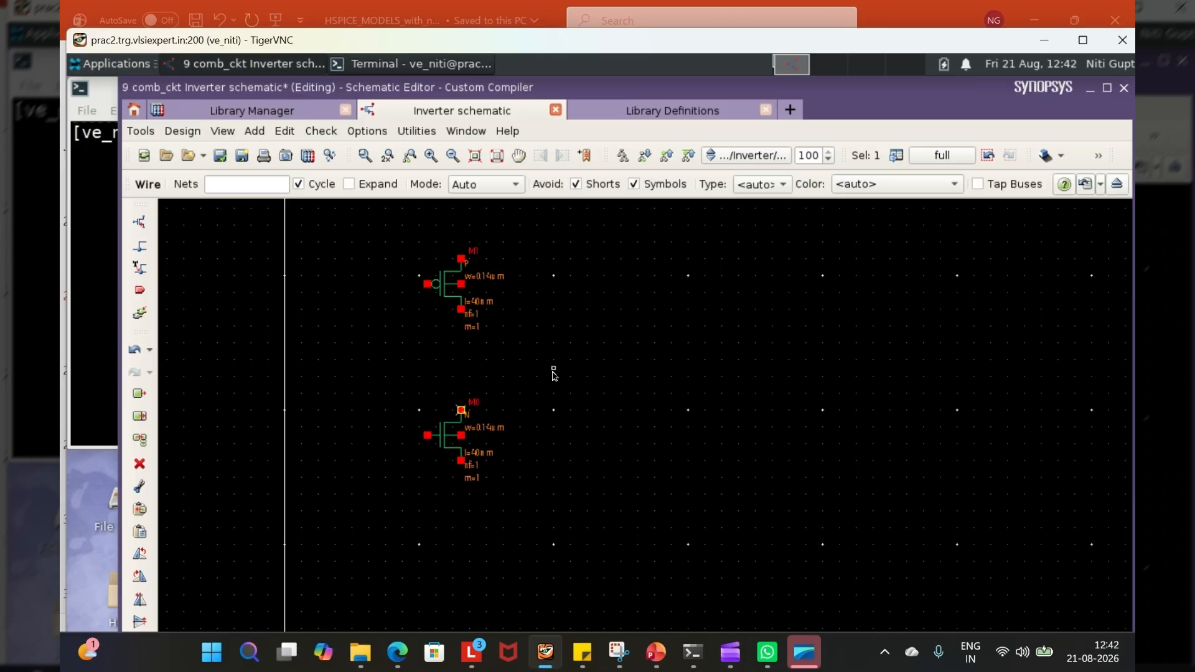
click(461, 310)
click(461, 410)
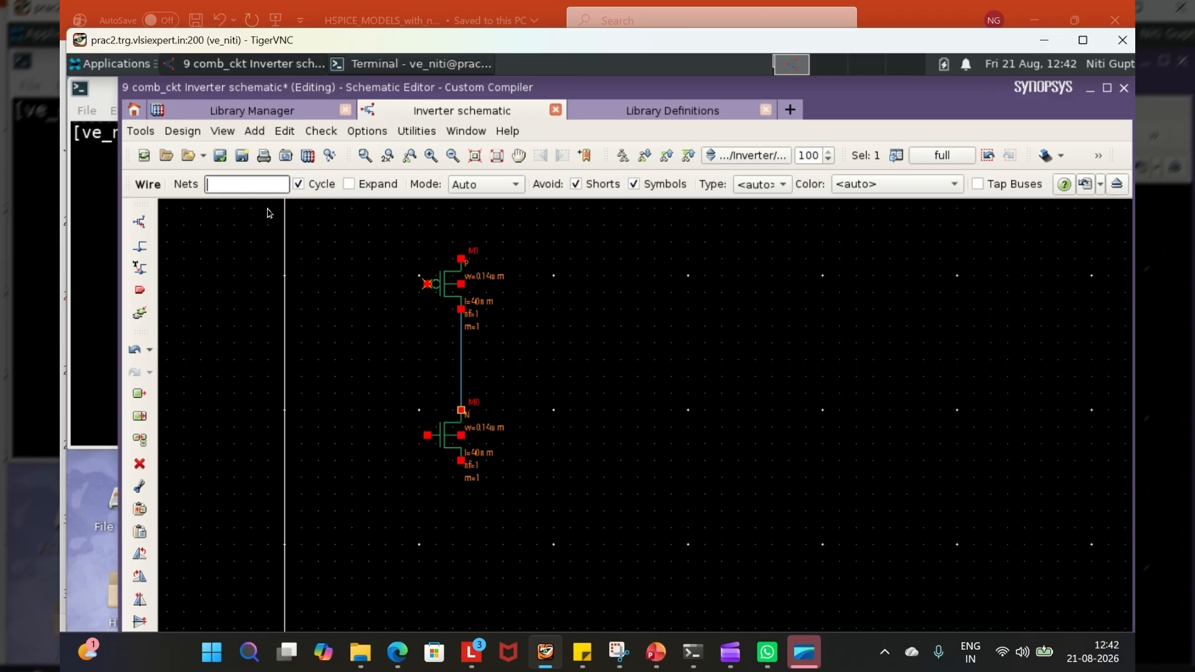
click(426, 285)
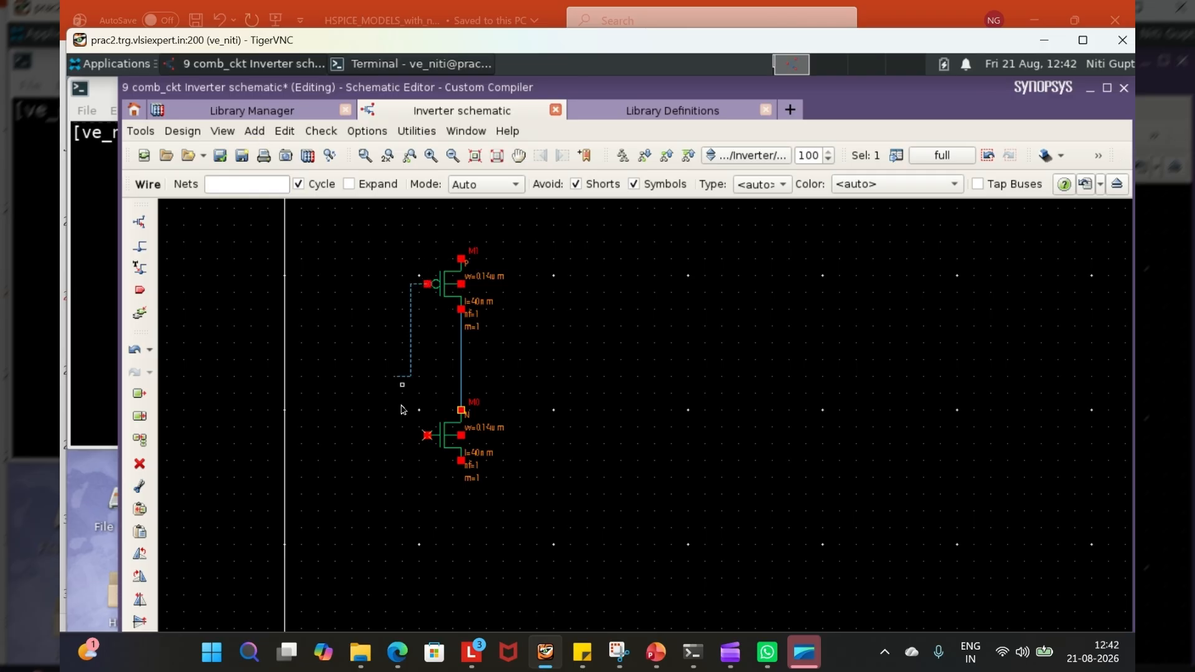
click(428, 436)
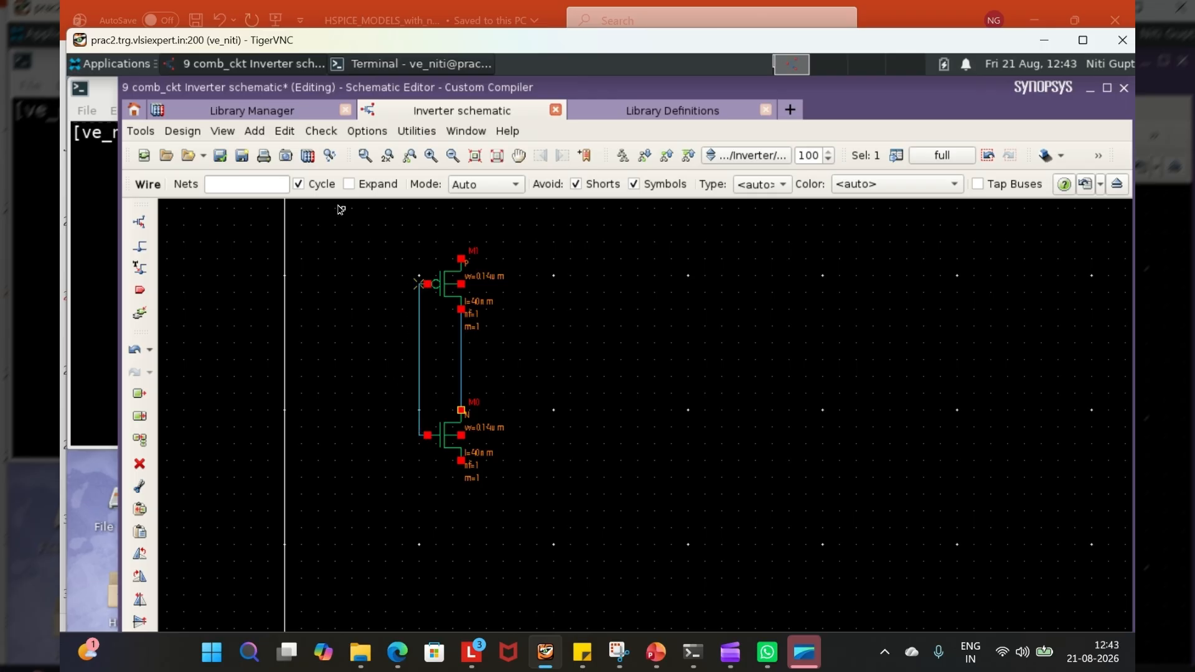
- Wire the bulk terminal of each transistor to its own source terminal with a loop beside the symbol
click(461, 286)
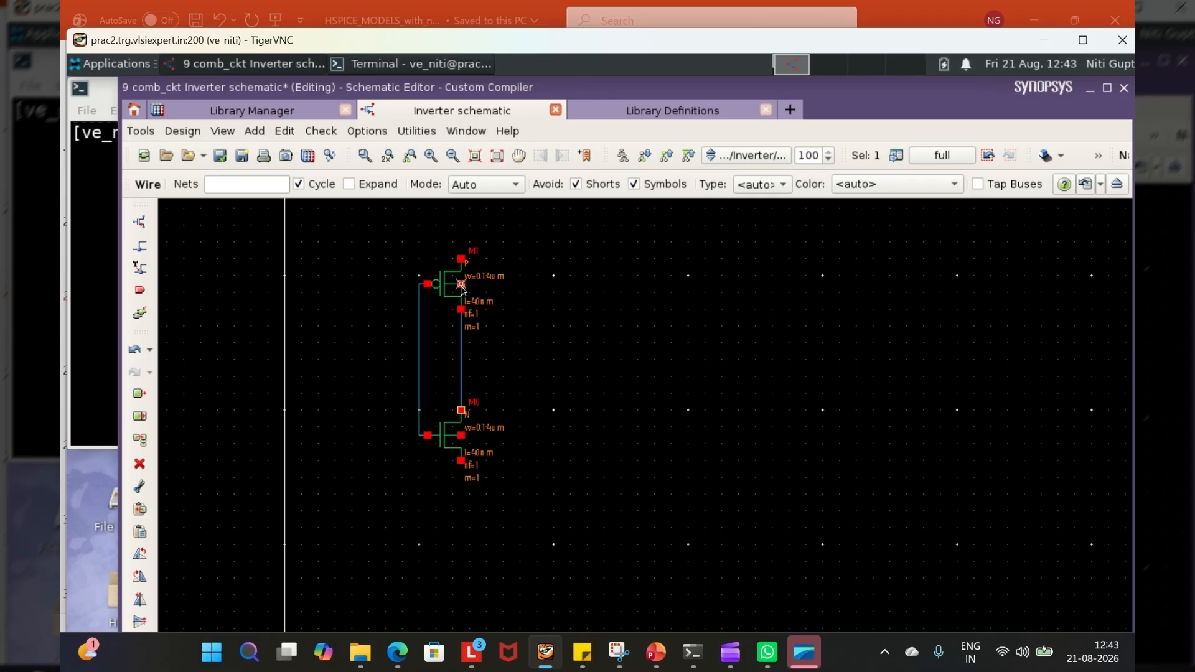
click(525, 286)
click(461, 259)
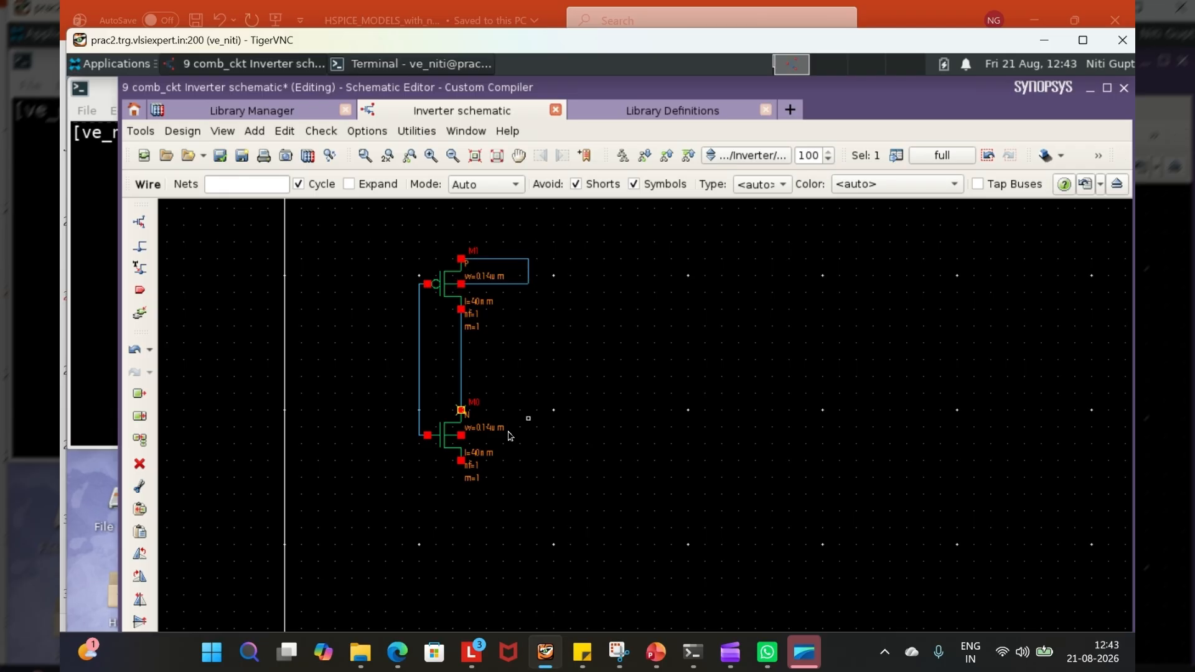
click(460, 435)
click(545, 436)
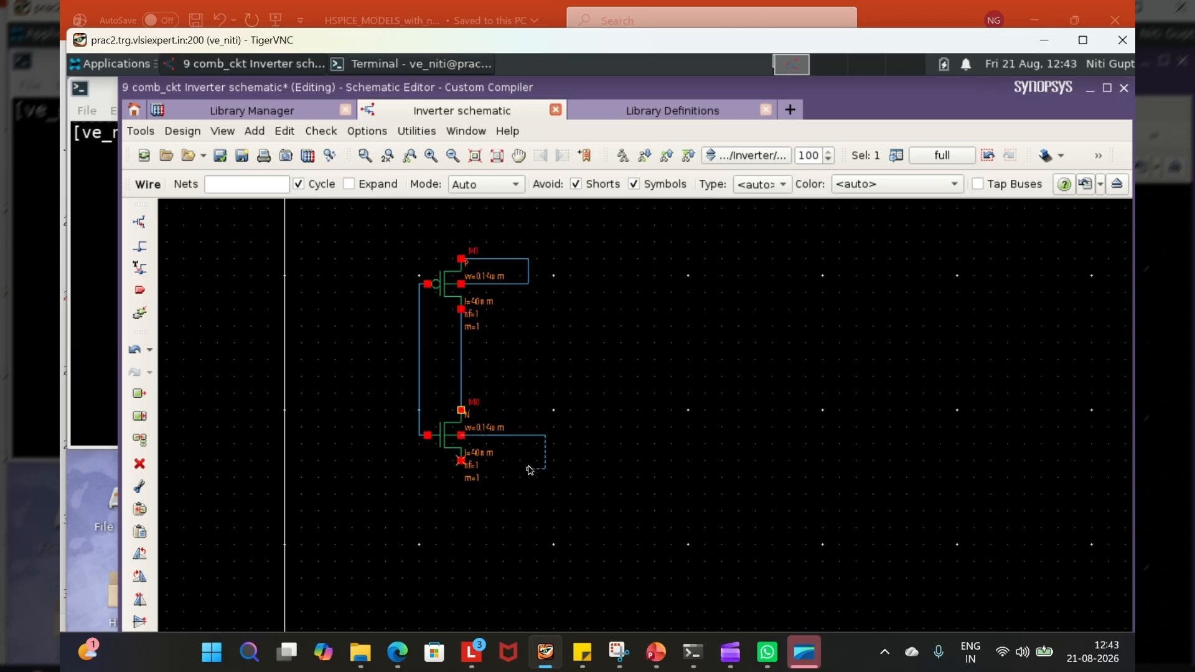
click(461, 462)
- Draw a short supply wire stub upward from the p_4t source and finish wiring
click(461, 259)
click(461, 225)
key(Escape)
click(461, 232)
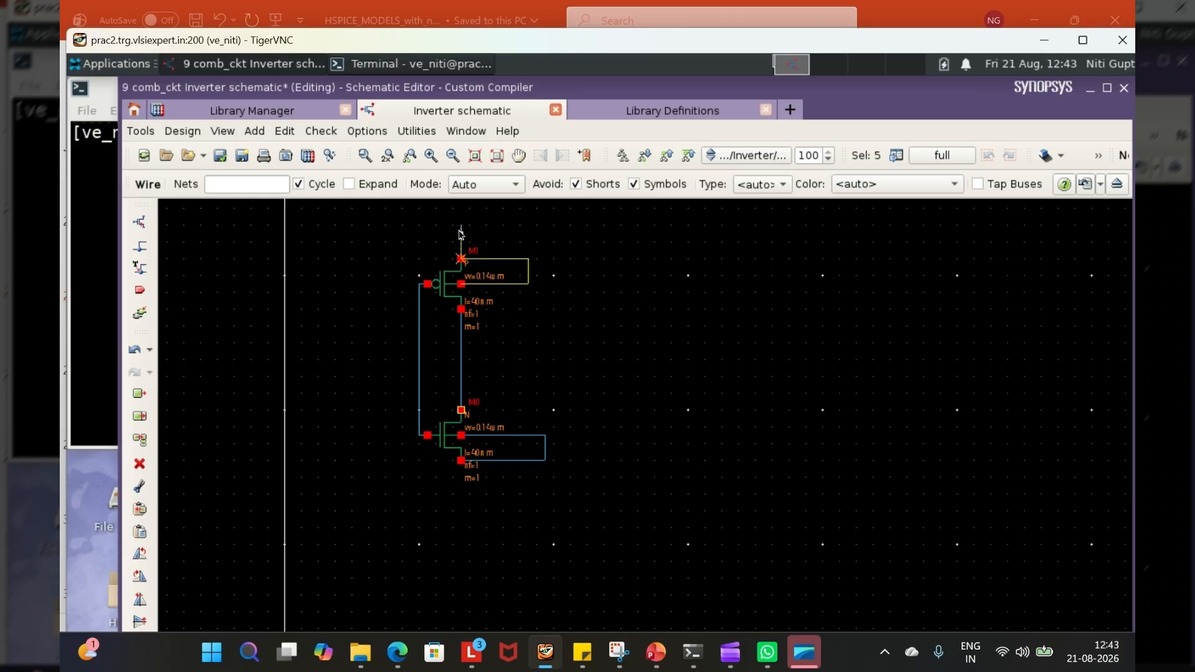
drag(461, 232, 464, 239)
key(Escape)
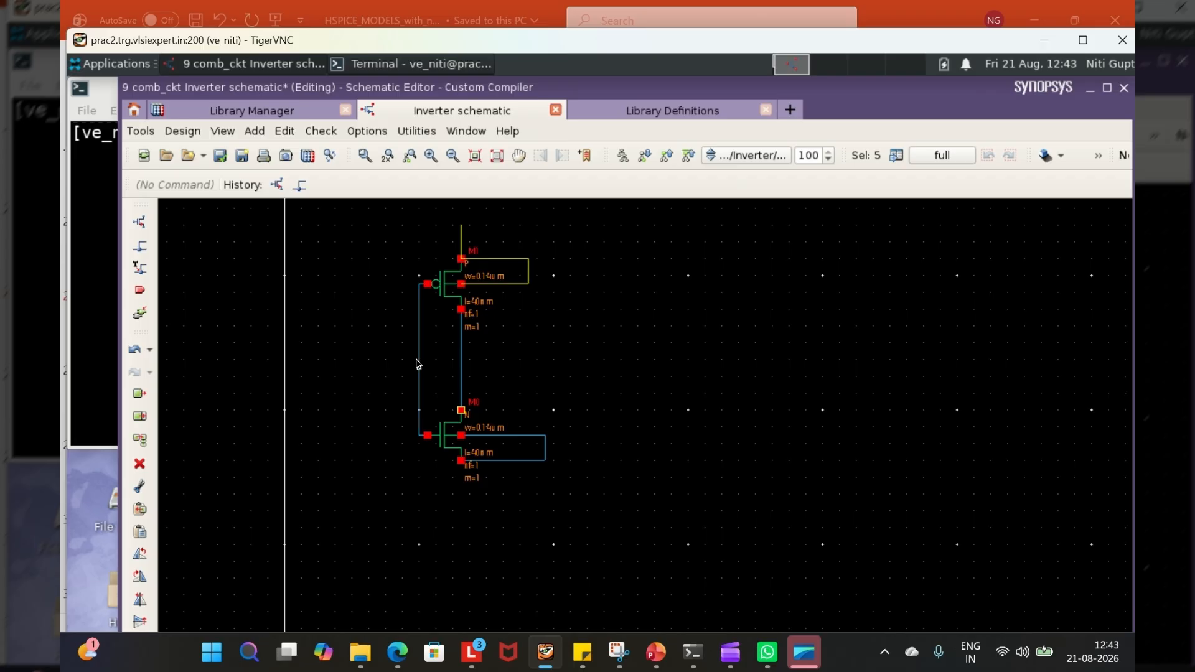
- Draw an input wire stub outward from the common gate wire and an output stub from the common drain wire
key(w)
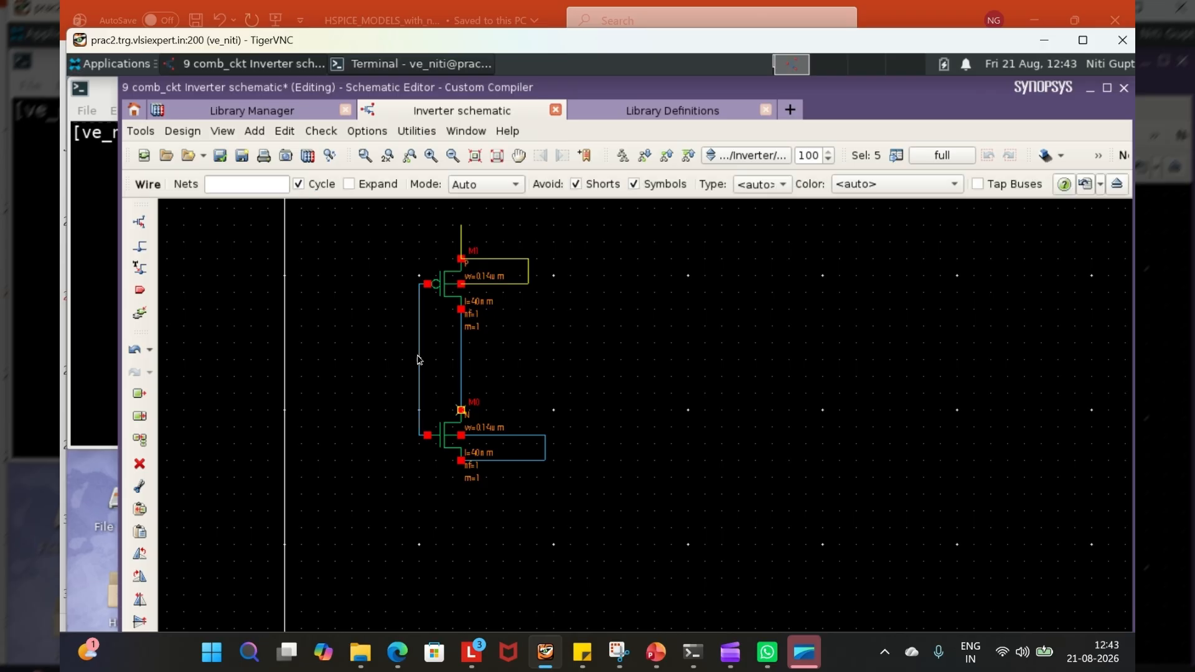
click(419, 359)
click(369, 360)
click(460, 360)
double_click(511, 360)
key(Escape)
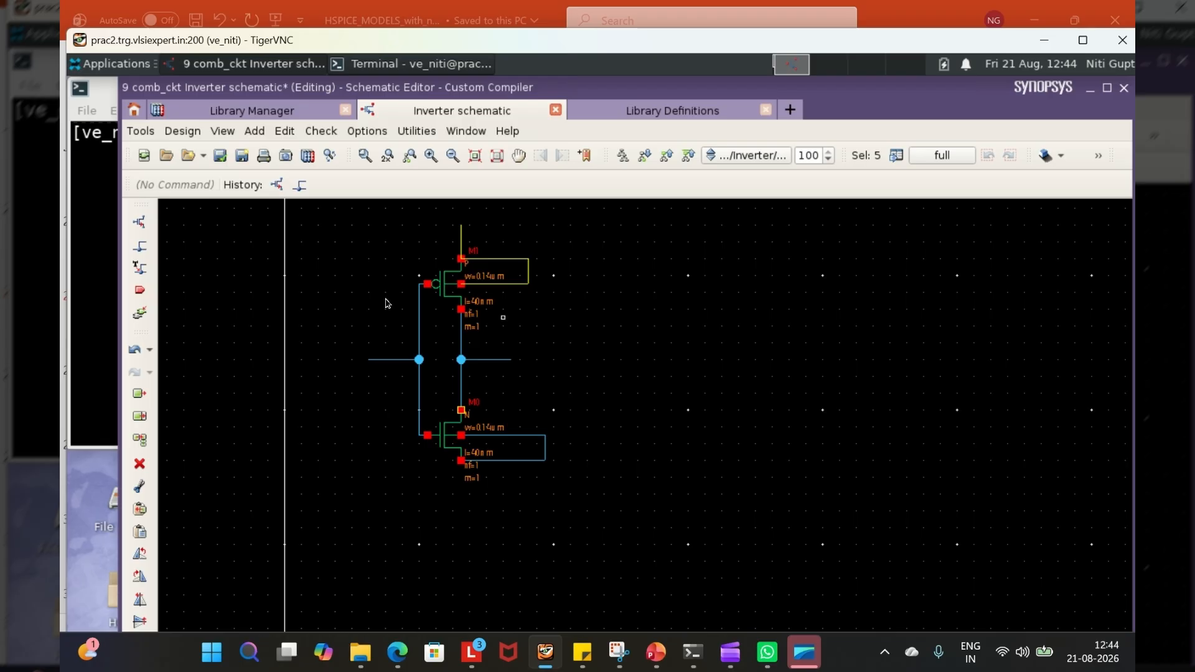
- Place a single input pin named IN on the end of the gate wire stub
click(254, 131)
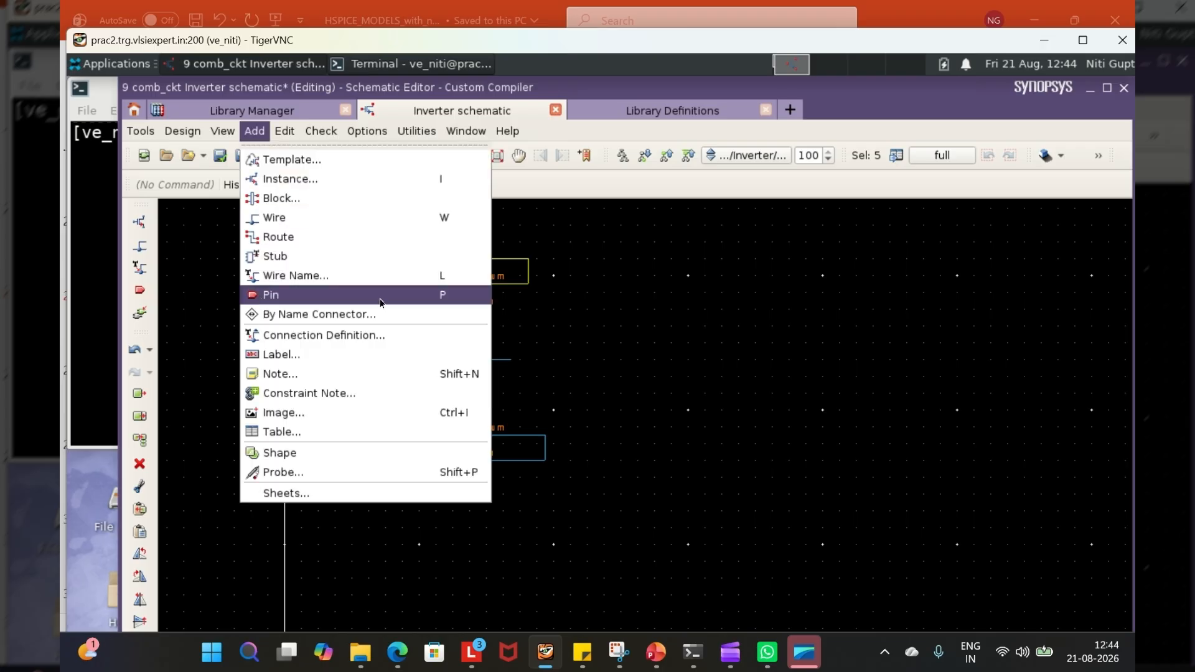
click(261, 295)
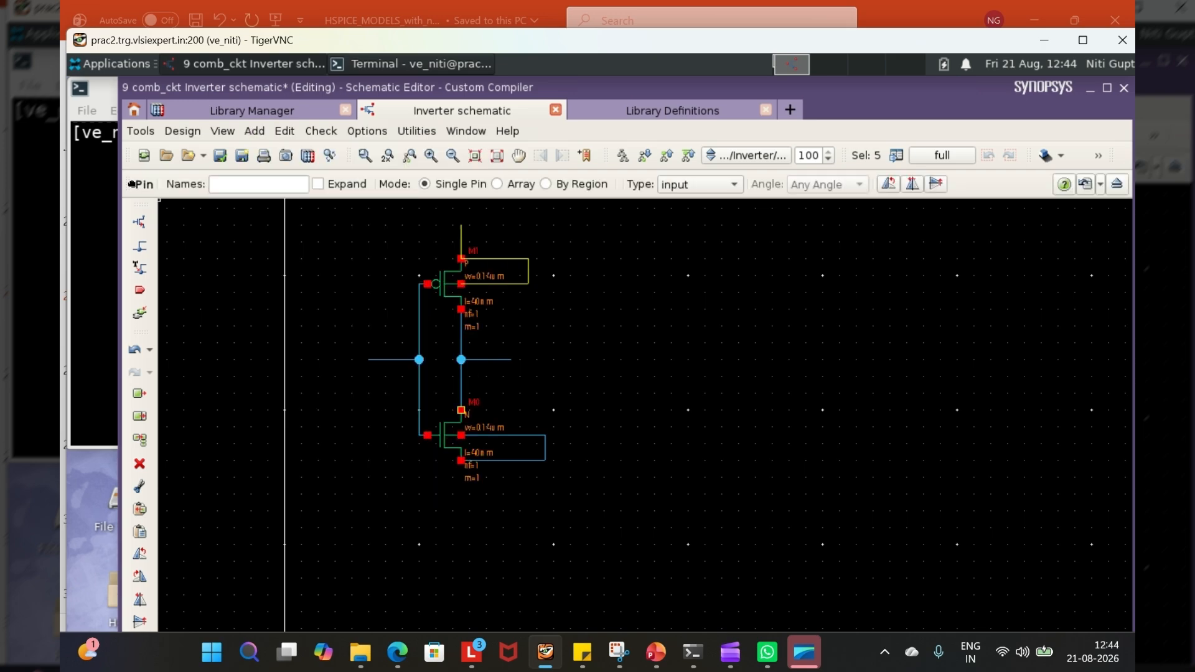
click(239, 184)
key(Caps_Lock)
text(IN)
click(545, 184)
click(424, 186)
click(376, 363)
- Place an output pin named OUT, rotated by 180 degrees, on the end of the drain wire stub
click(244, 185)
text(OUT)
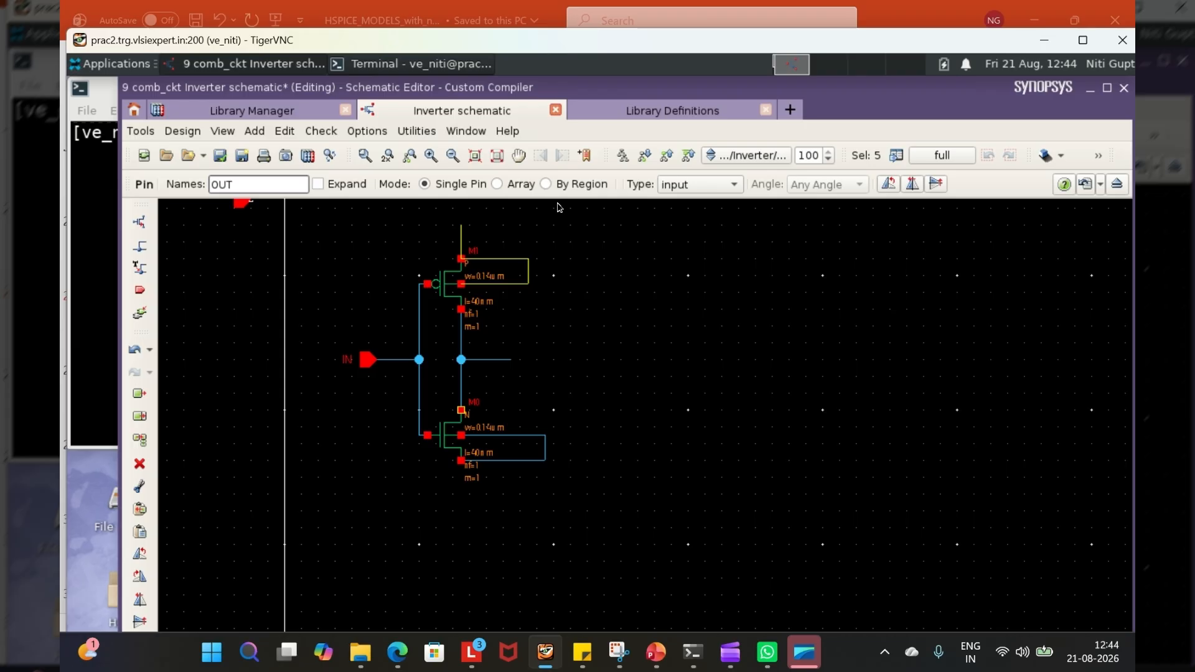
click(706, 187)
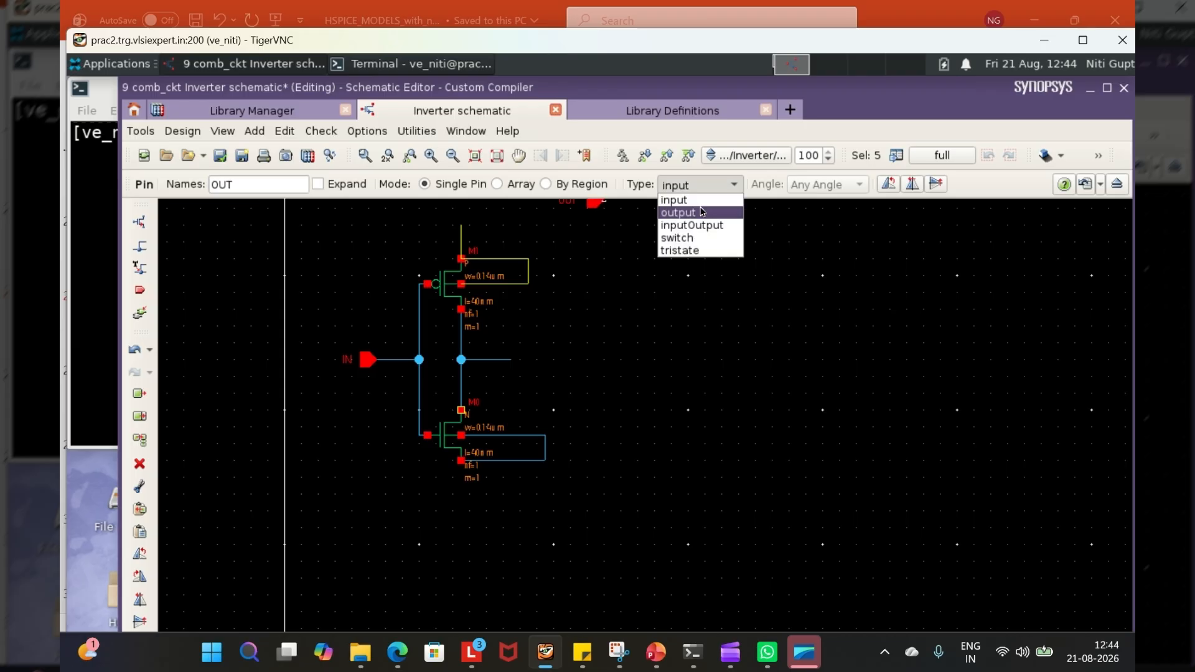
click(702, 212)
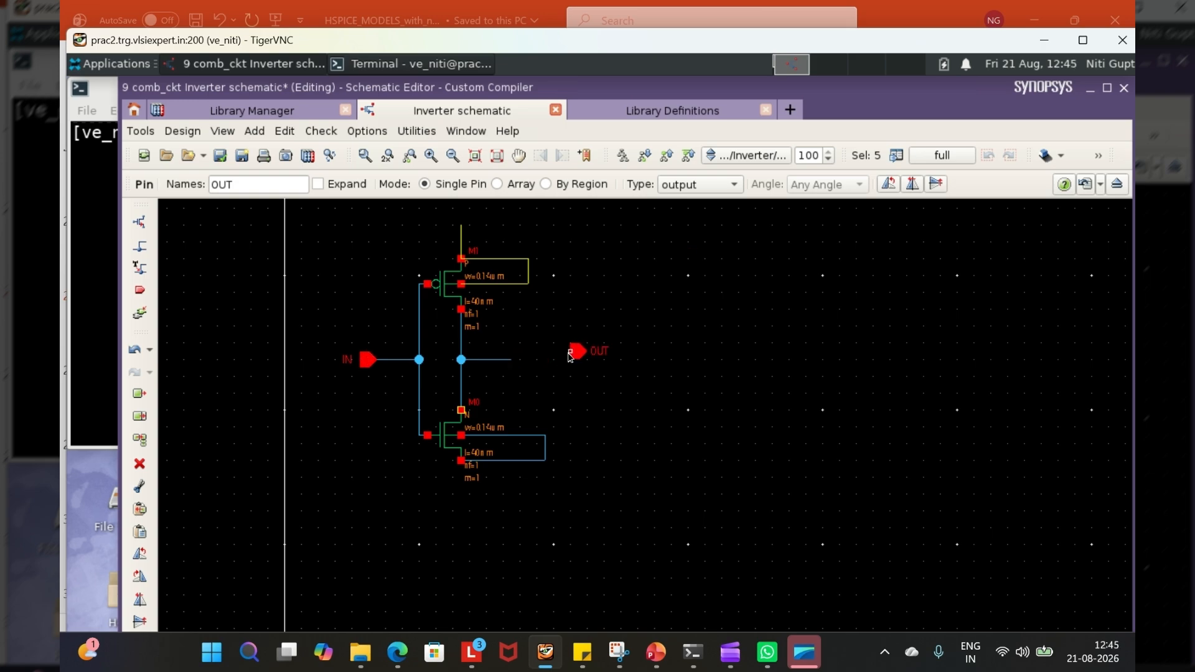
key(Caps_Lock)
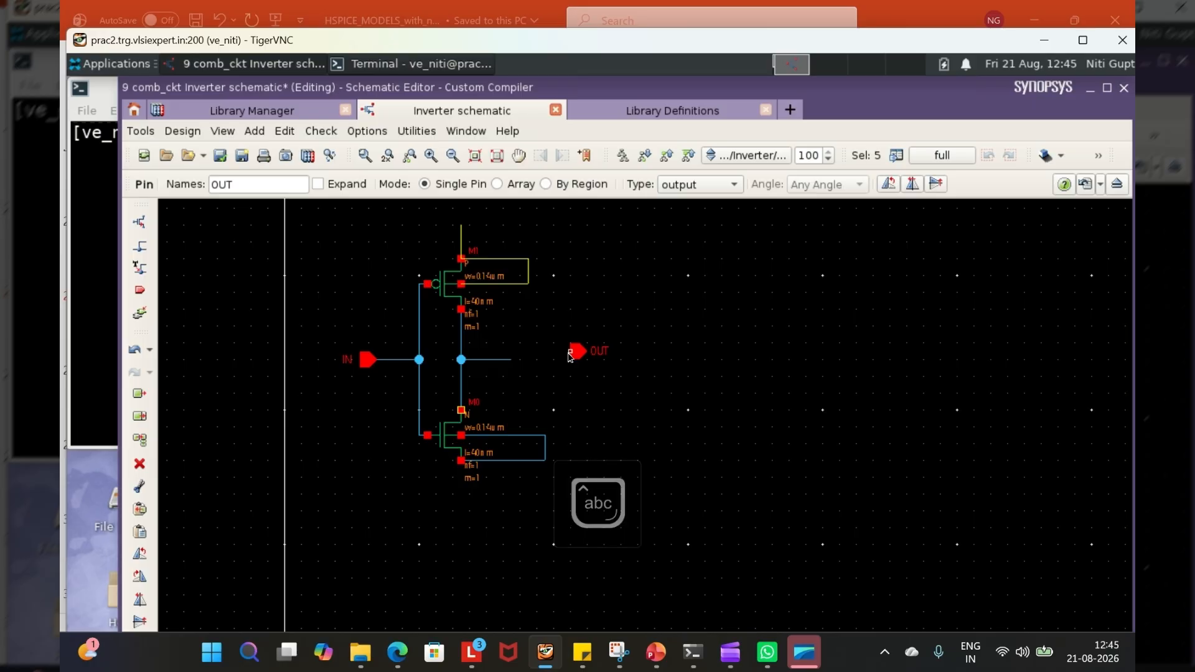
key(r)
key(r)
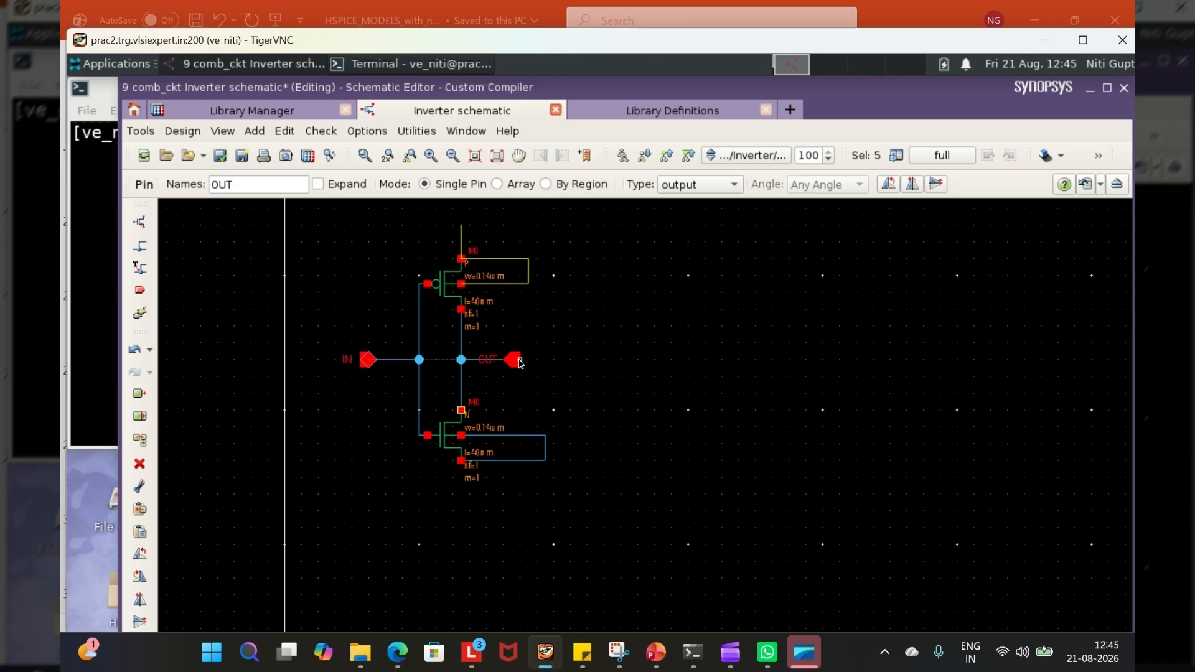
click(520, 364)
- Place a single inputOutput pin named VDD on the end of the p_4t supply wire stub
click(254, 183)
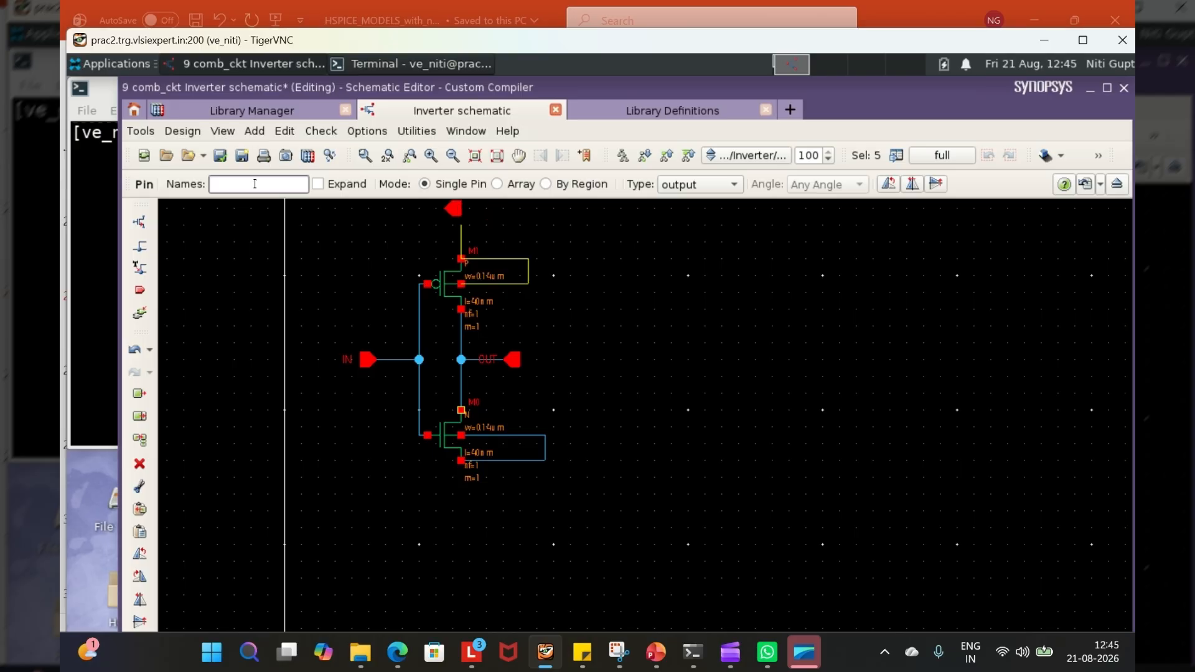
text(v)
key(BackSpace)
key(Caps_Lock)
text(VDD)
click(704, 187)
click(704, 226)
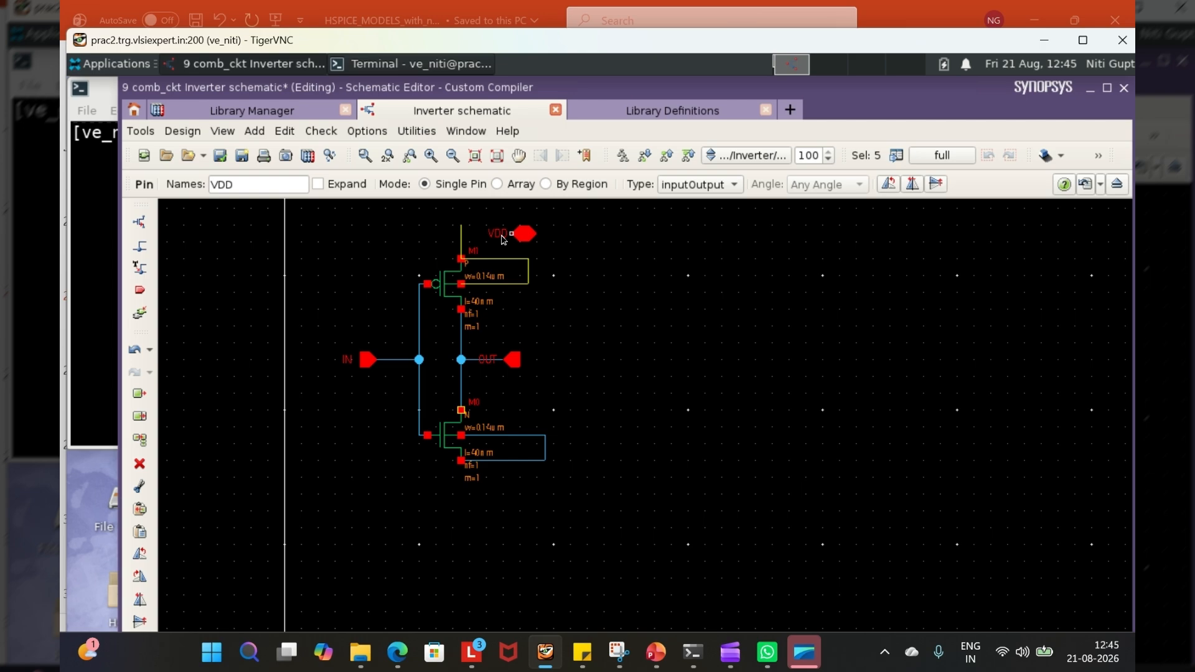
click(462, 231)
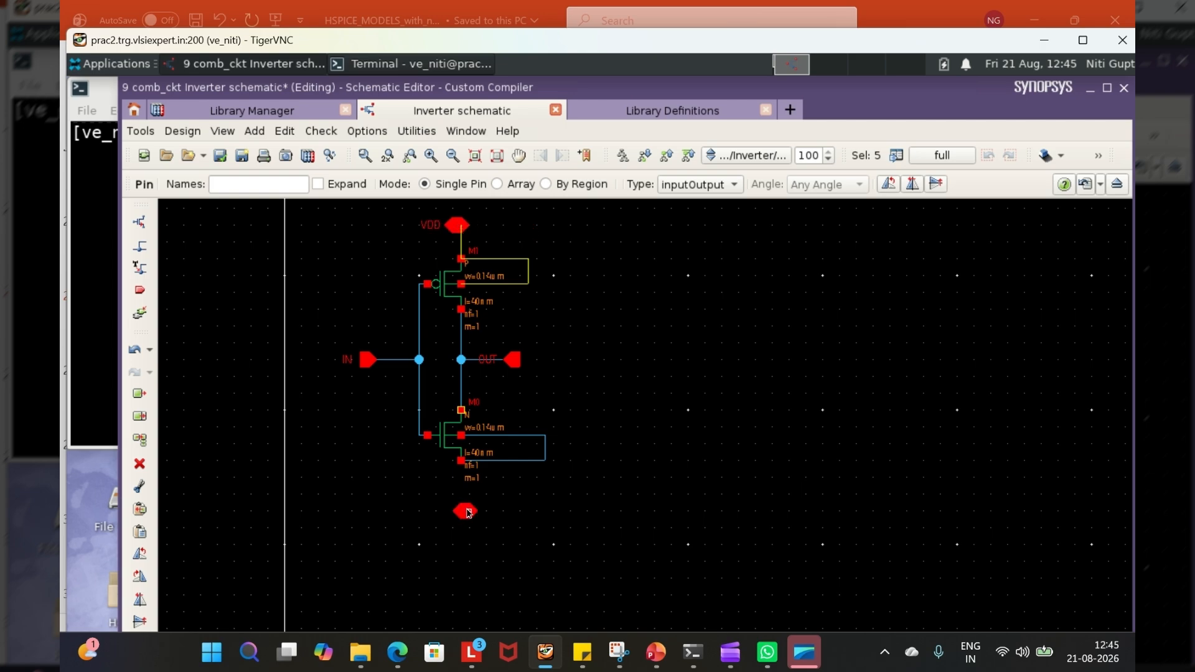
- Place a single inputOutput pin named VSS a short distance below the n_4t source, and finish pin placement
click(239, 183)
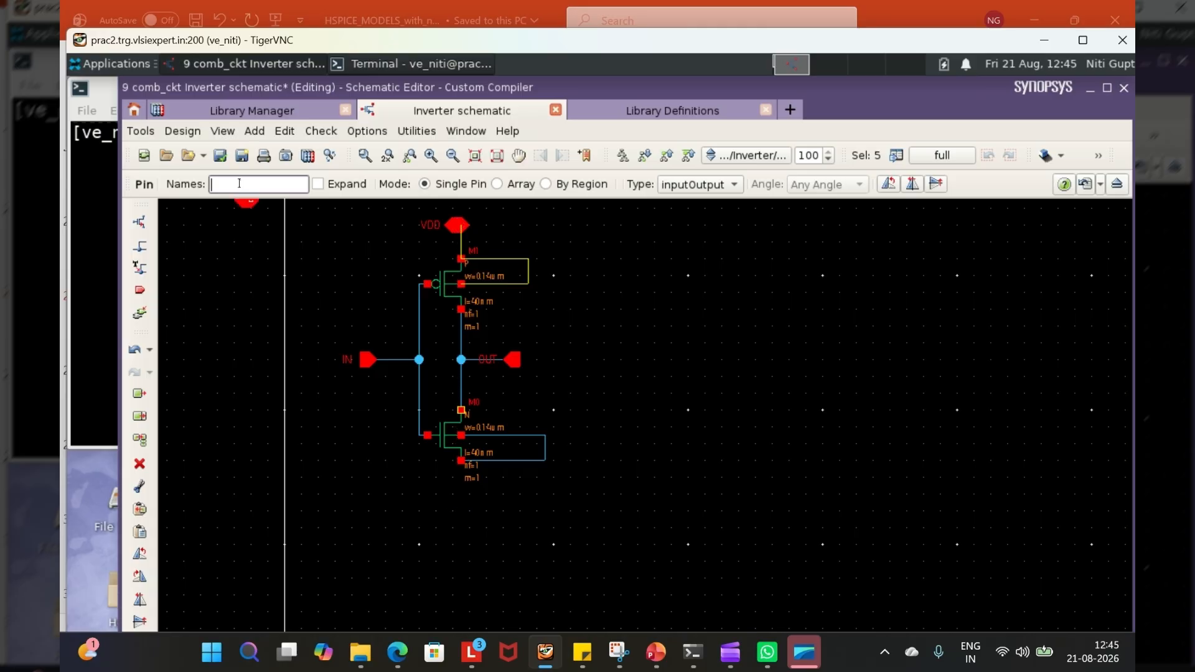
text(VSS)
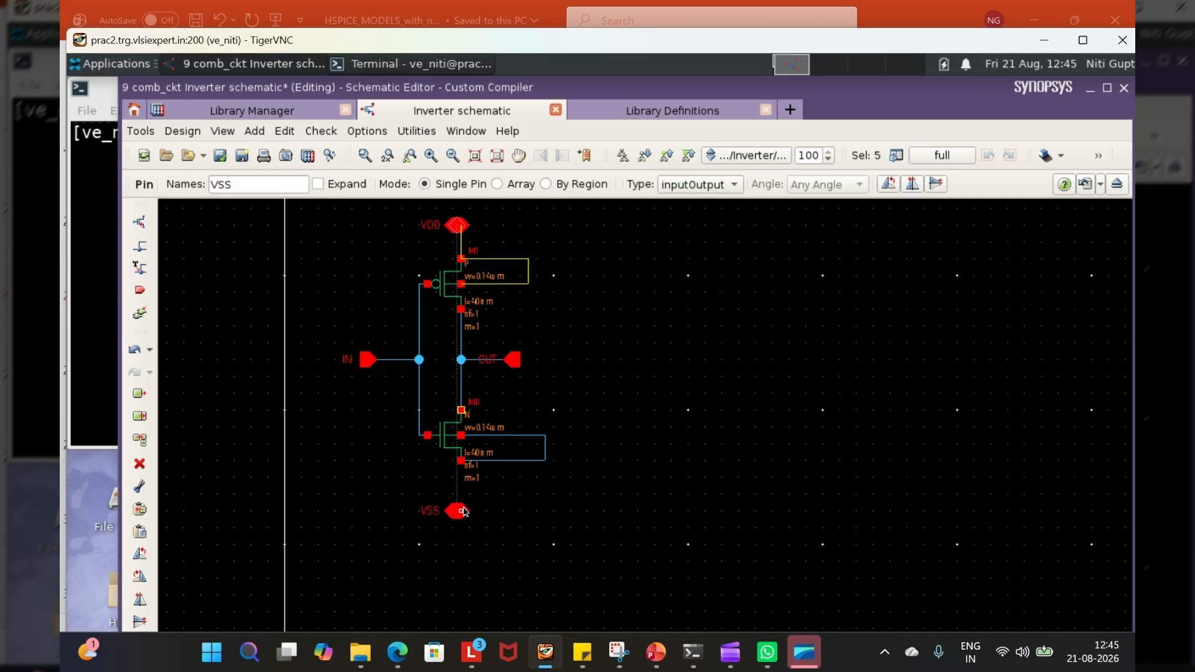
click(464, 512)
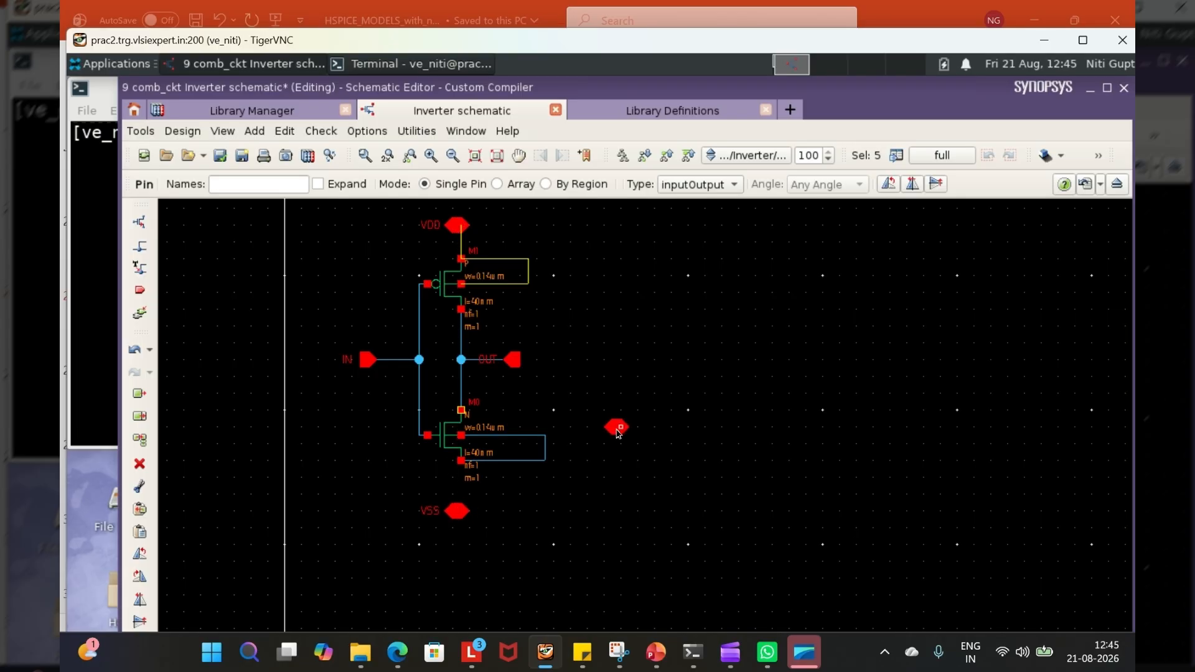
key(Escape)
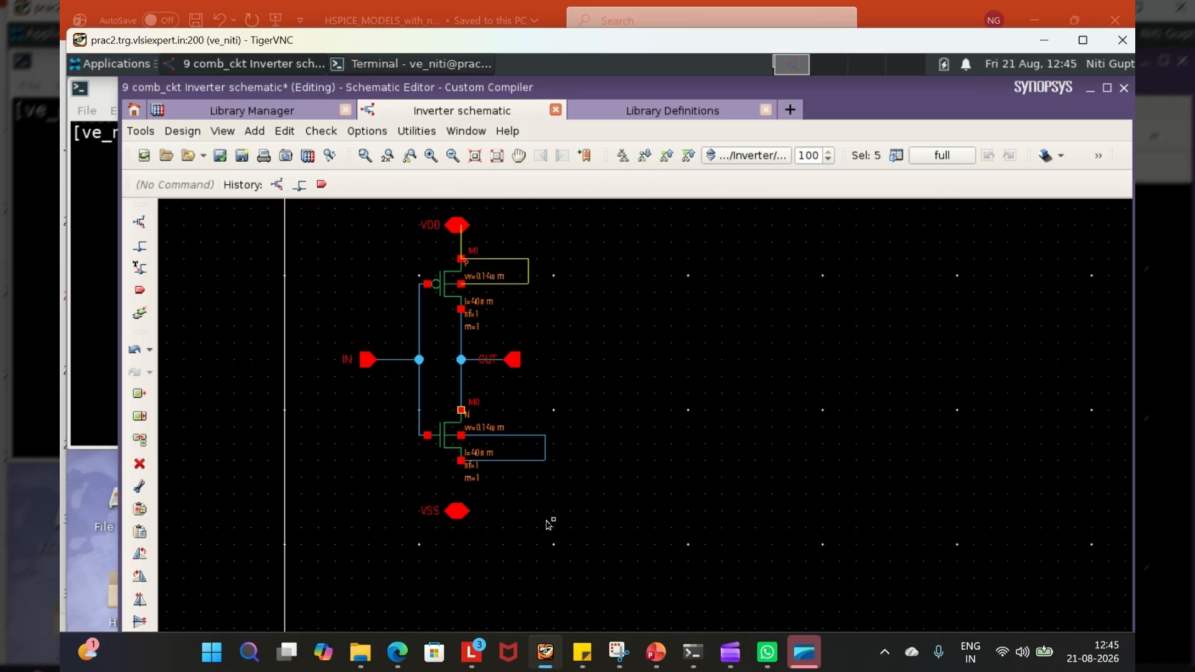
- Wire the n_4t source down to the VSS pin and finish wiring
key(w)
click(461, 461)
click(453, 514)
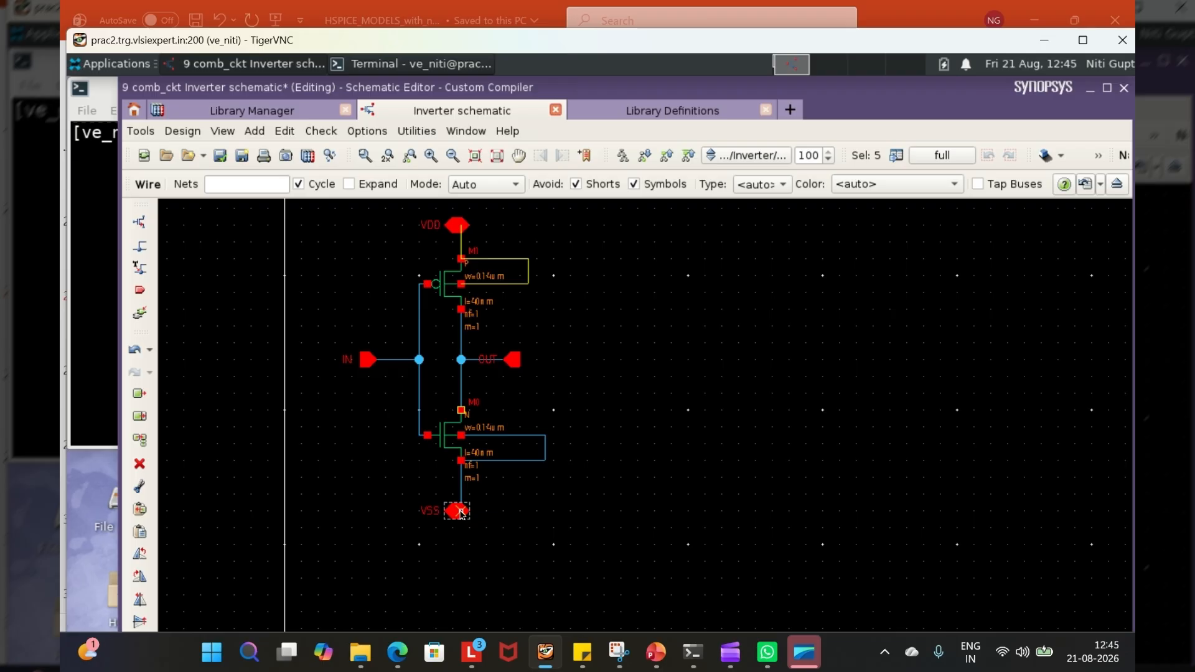
key(Escape)
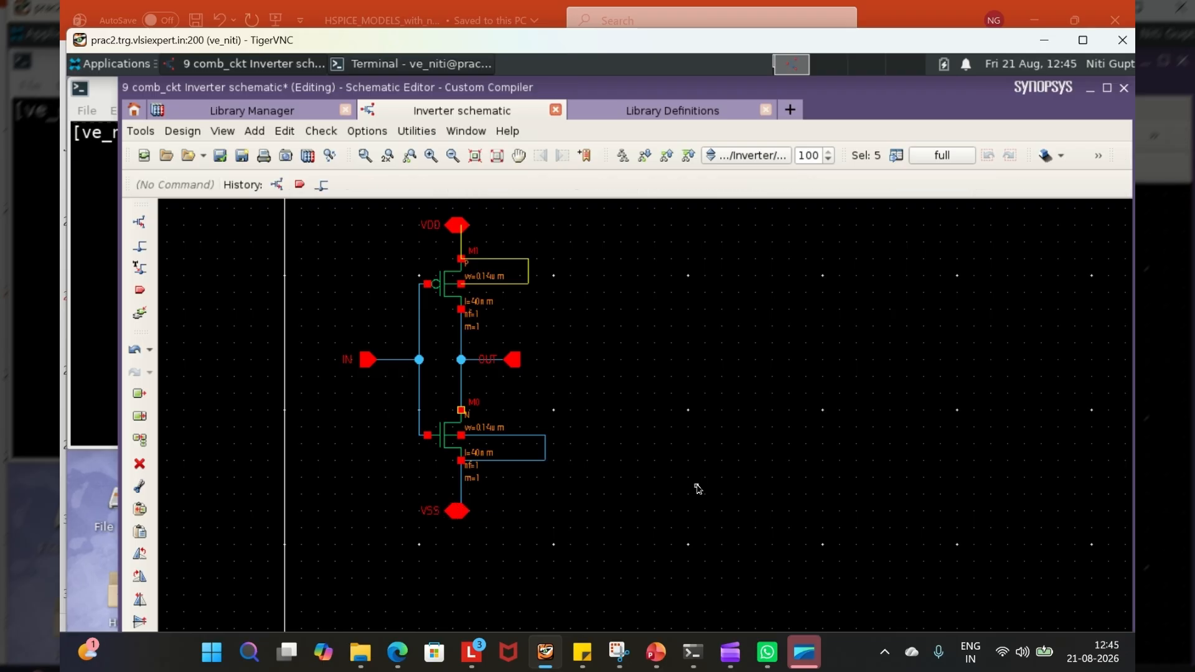
- Restore the editor window to a smaller size and view the messages in the Tcl console
double_click(871, 94)
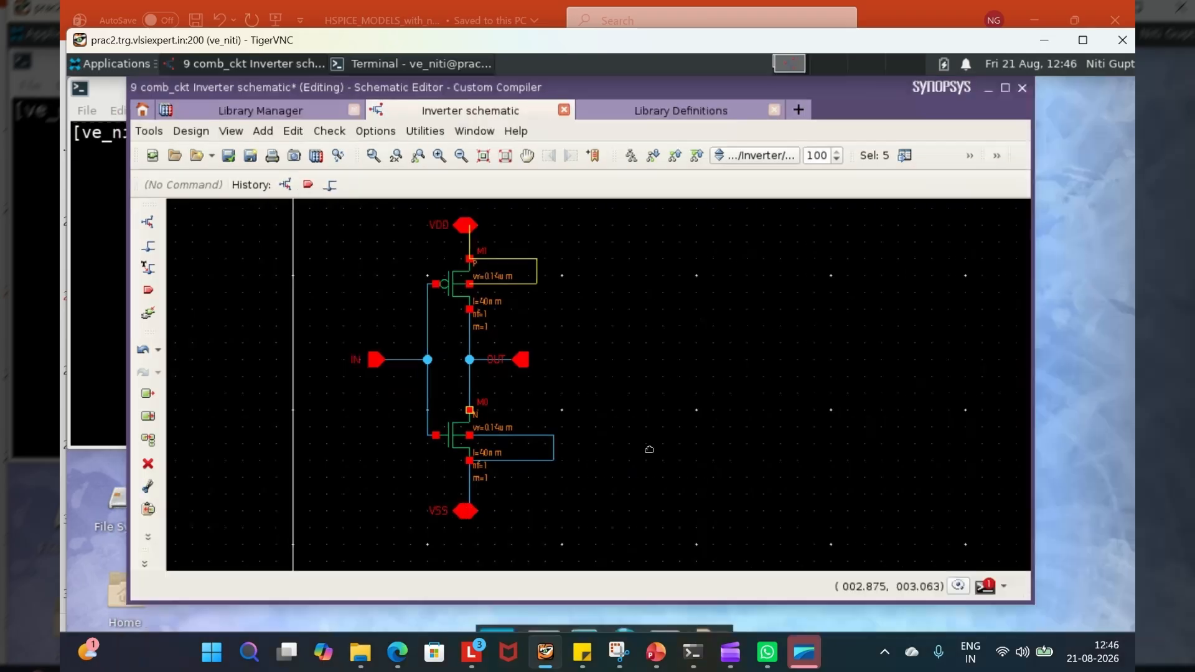
click(984, 592)
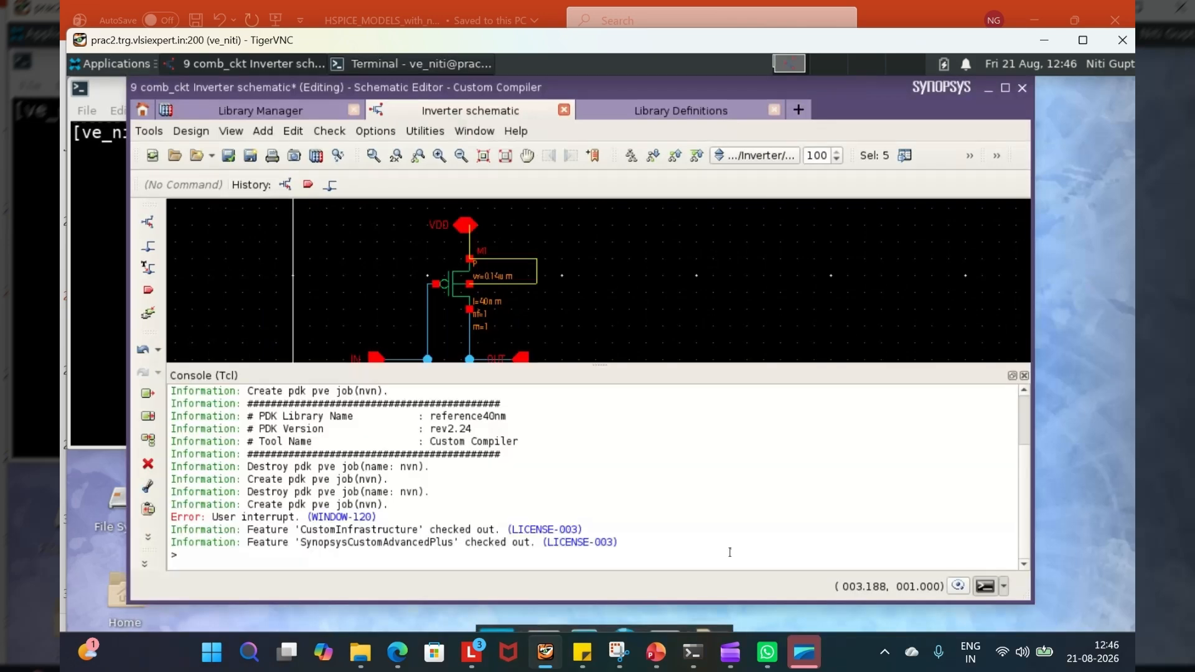
click(1024, 376)
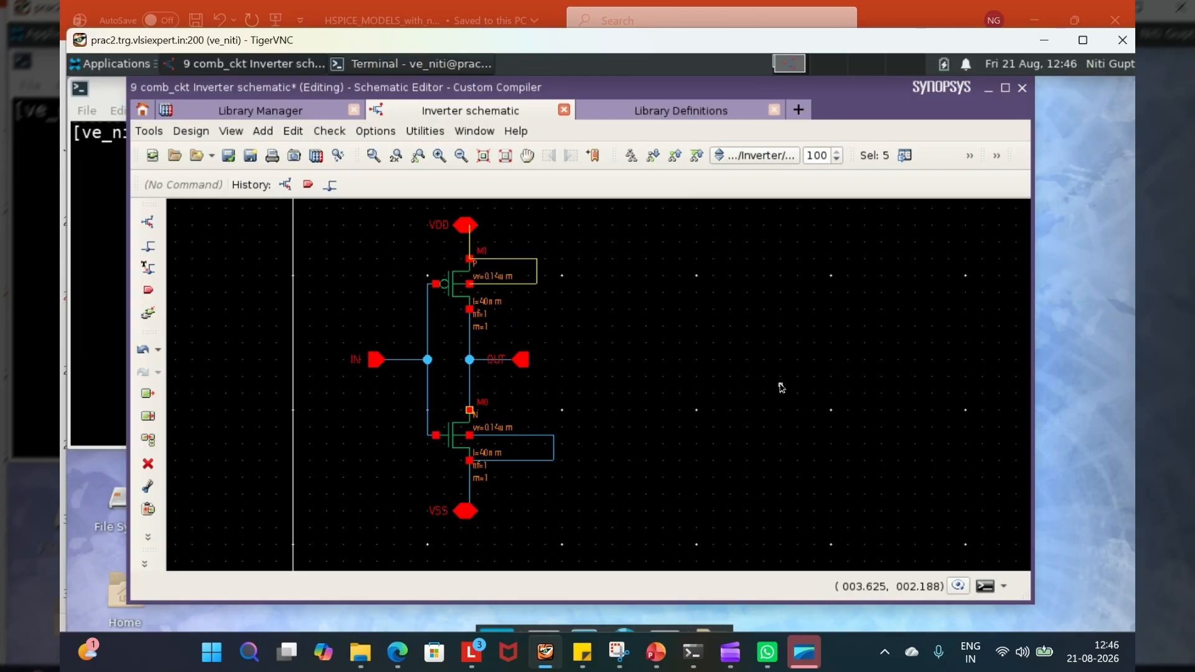
- Check and save the completed inverter schematic, and review the rule check results in the console
click(228, 156)
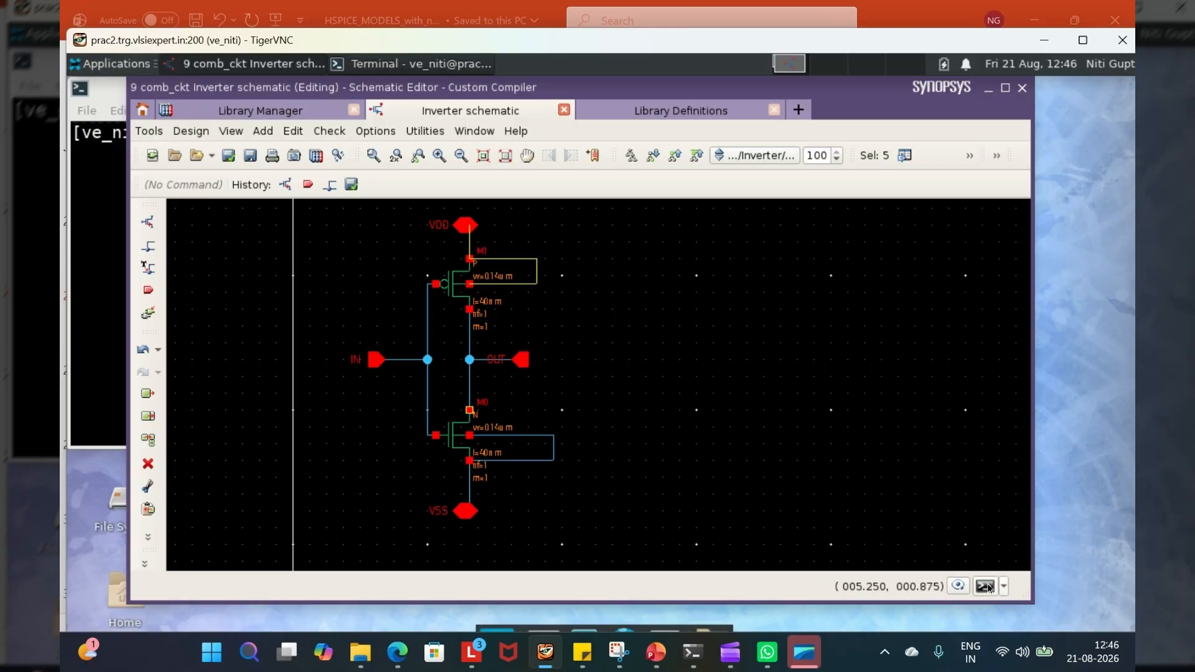
mouse_move(988, 588)
click(986, 587)
drag(175, 467, 463, 542)
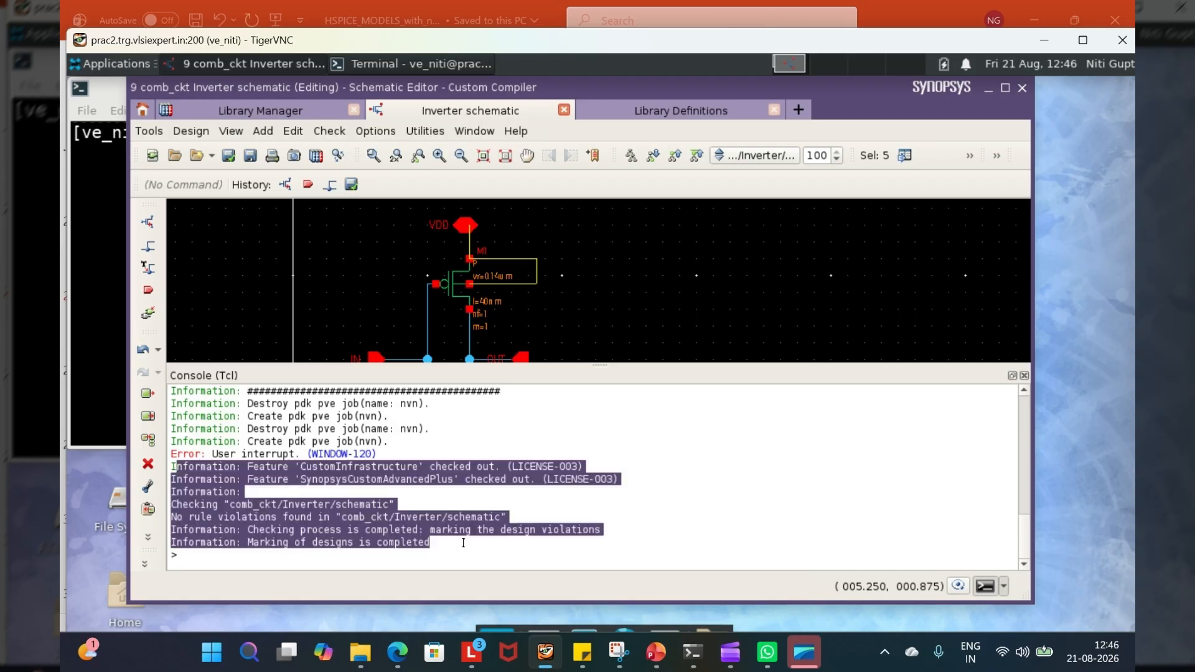
click(1023, 375)
- Delete the wire between the IN pin and the common gate wire, and run Check and Save on the schematic
click(402, 360)
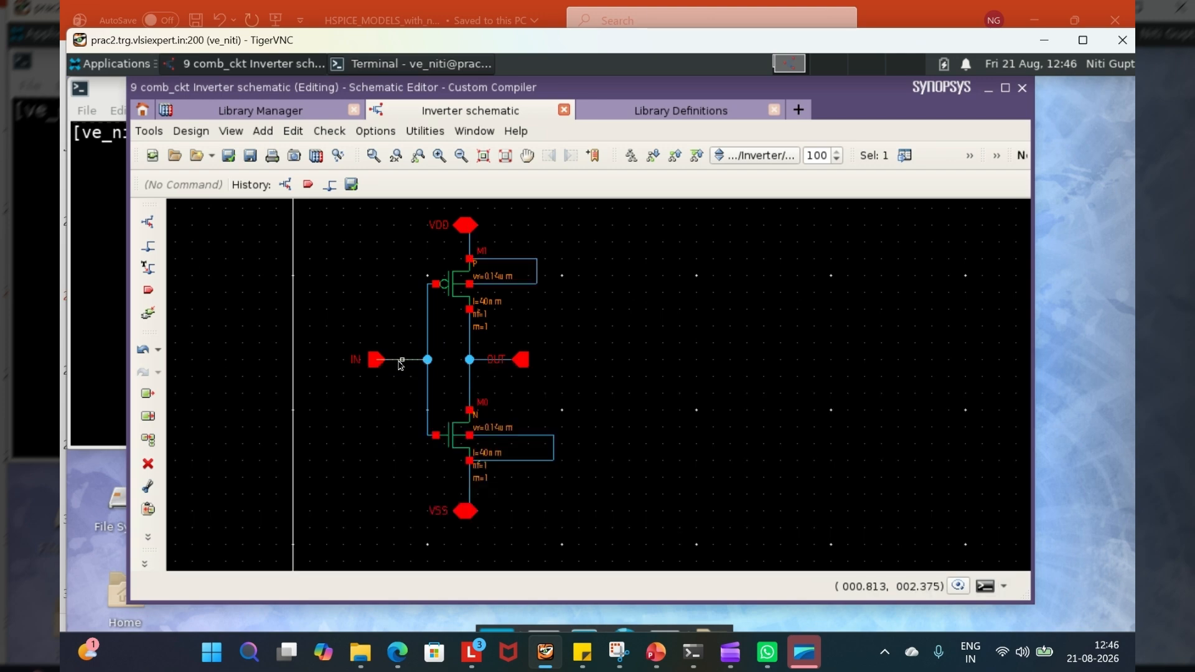
key(Delete)
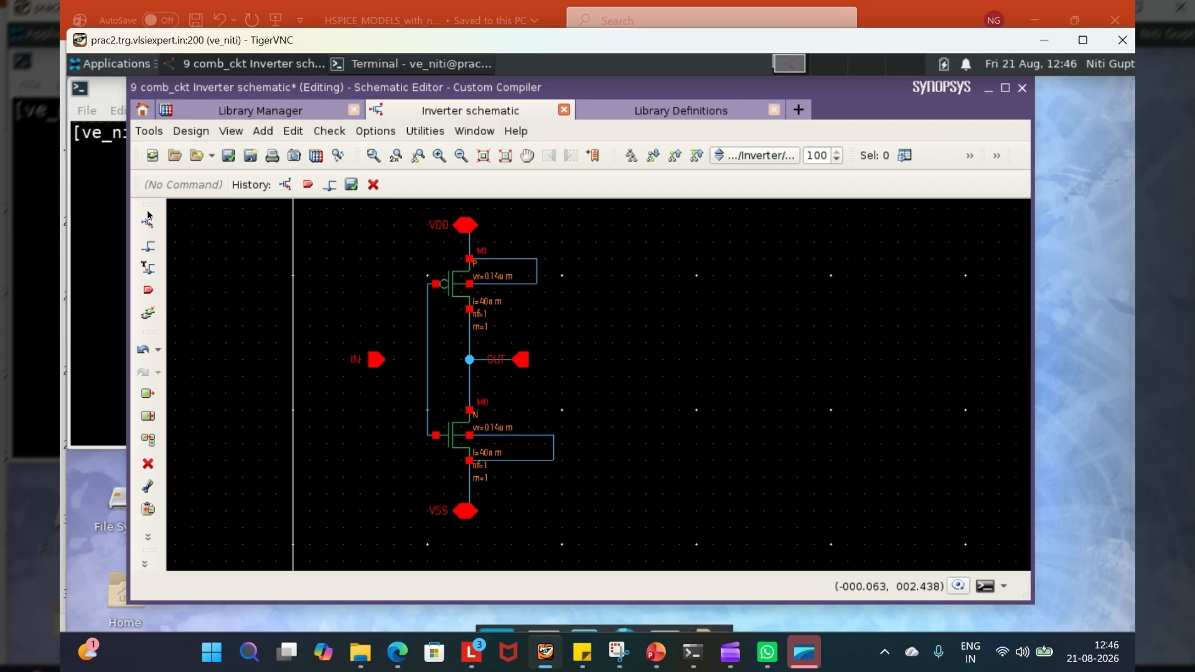
click(228, 157)
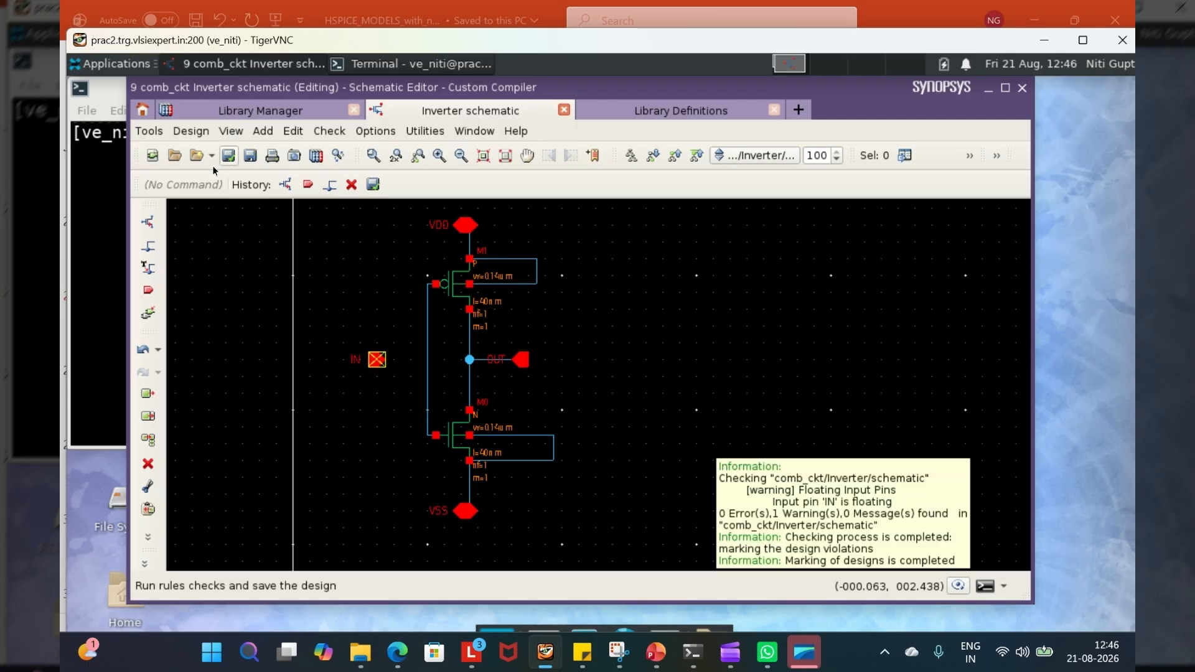
- Examine the console for the violation type and the pin reported by the latest schematic check
click(986, 586)
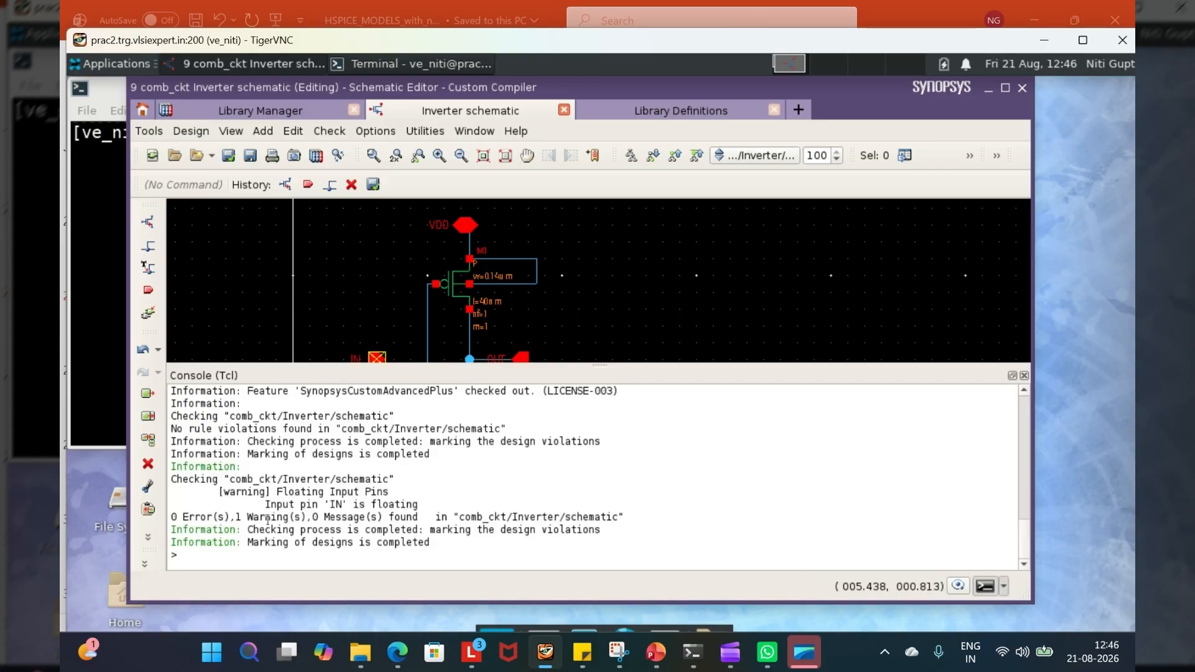
drag(170, 517, 329, 517)
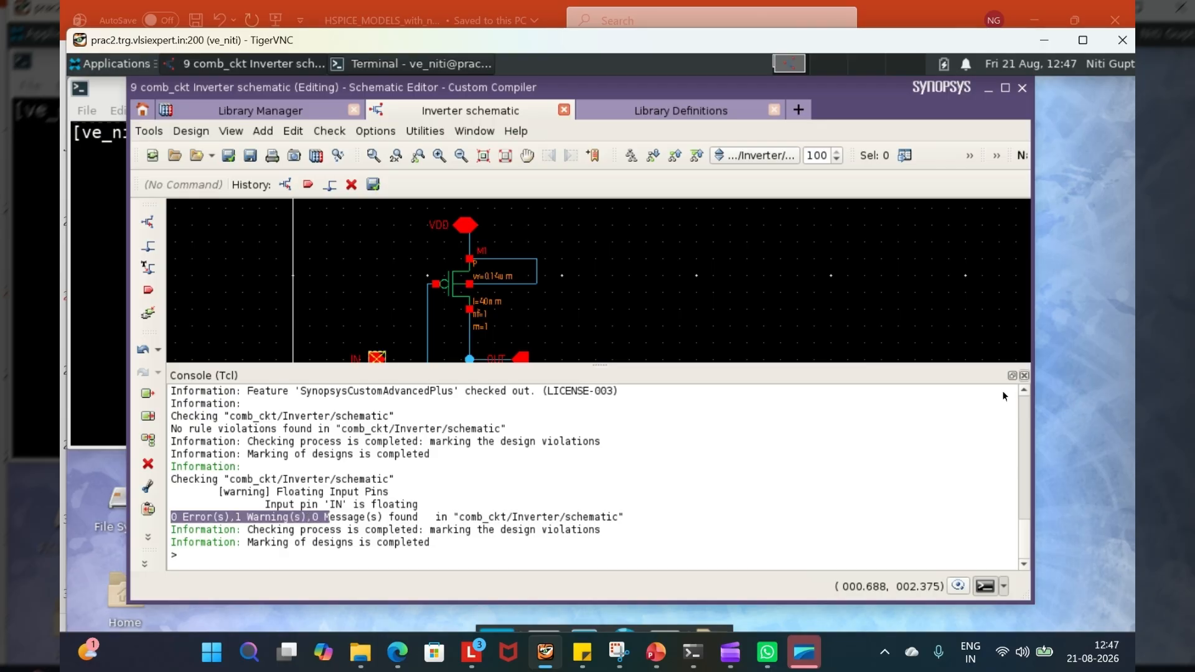
scroll(534, 505, up, 1)
scroll(534, 504, up, 2)
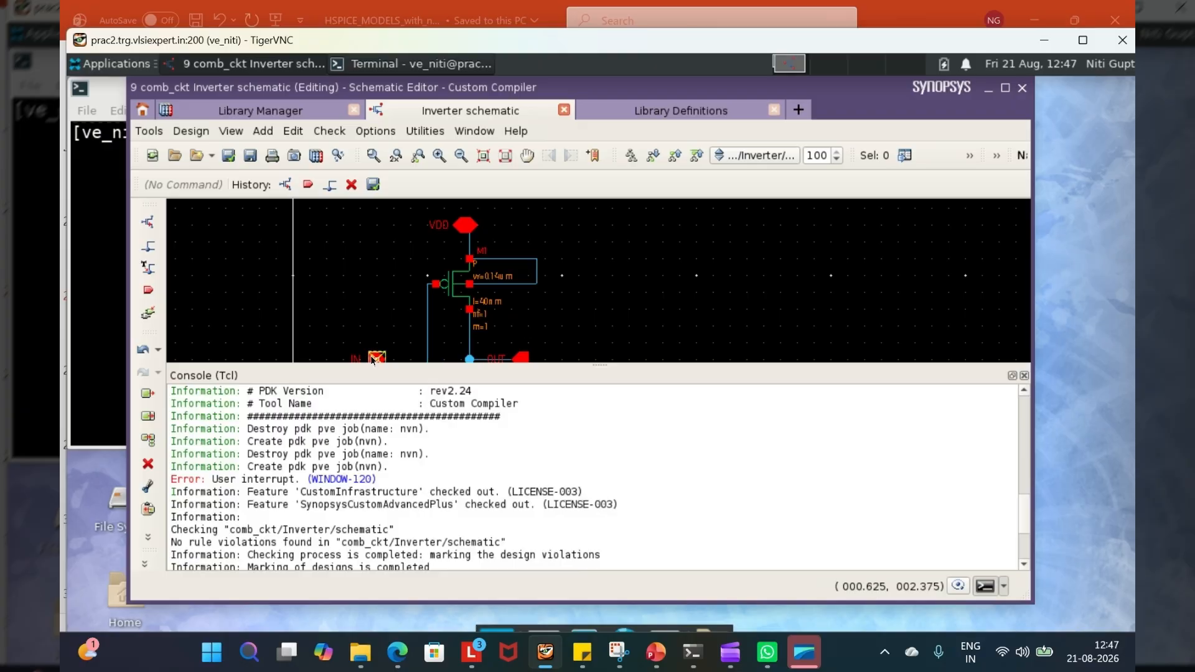
scroll(765, 512, down, 3)
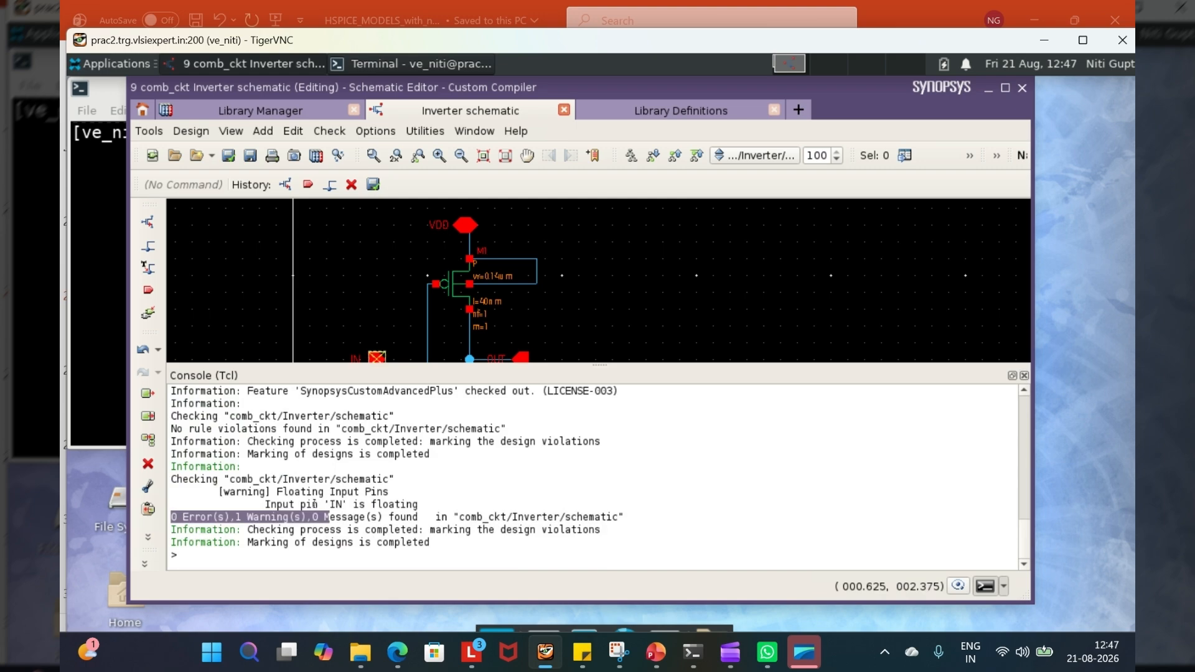
drag(218, 491, 389, 486)
drag(265, 504, 428, 502)
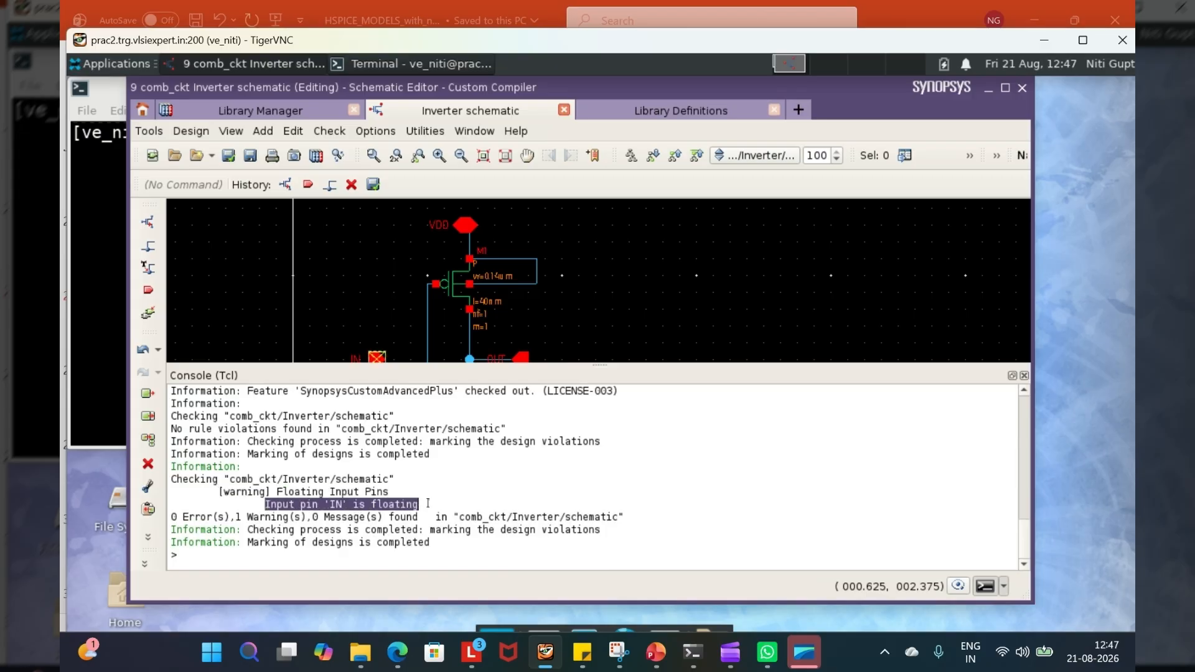
click(1024, 375)
- Redraw the wire from the IN pin to the common gate wire
key(Caps_Lock)
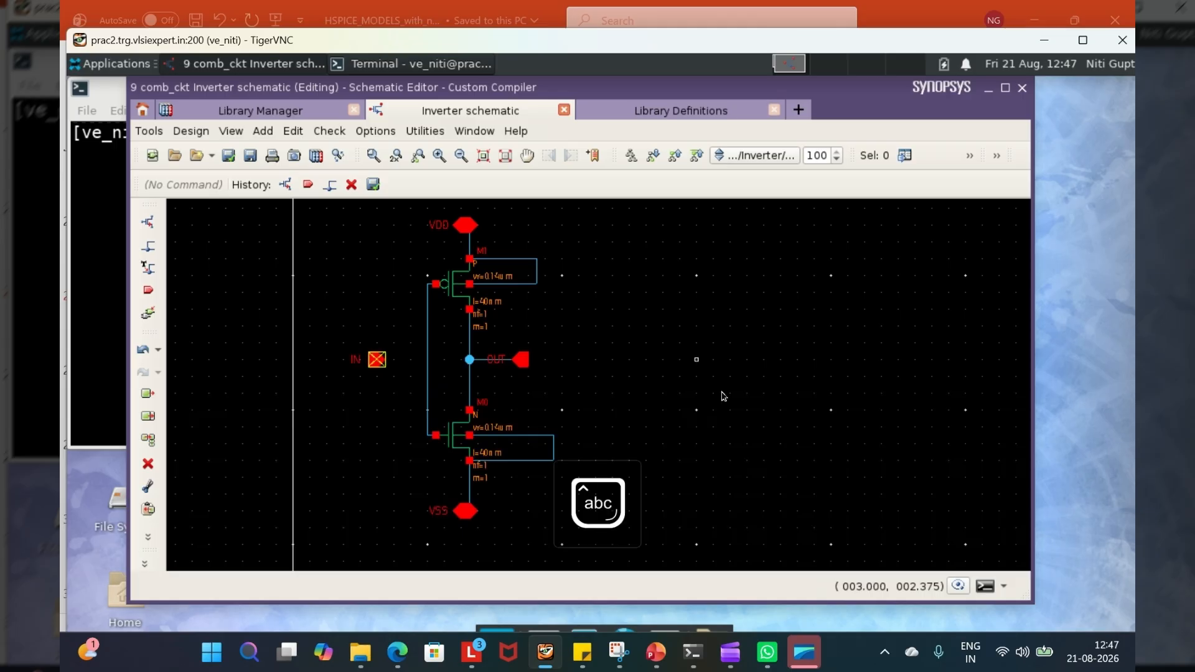
key(w)
click(378, 360)
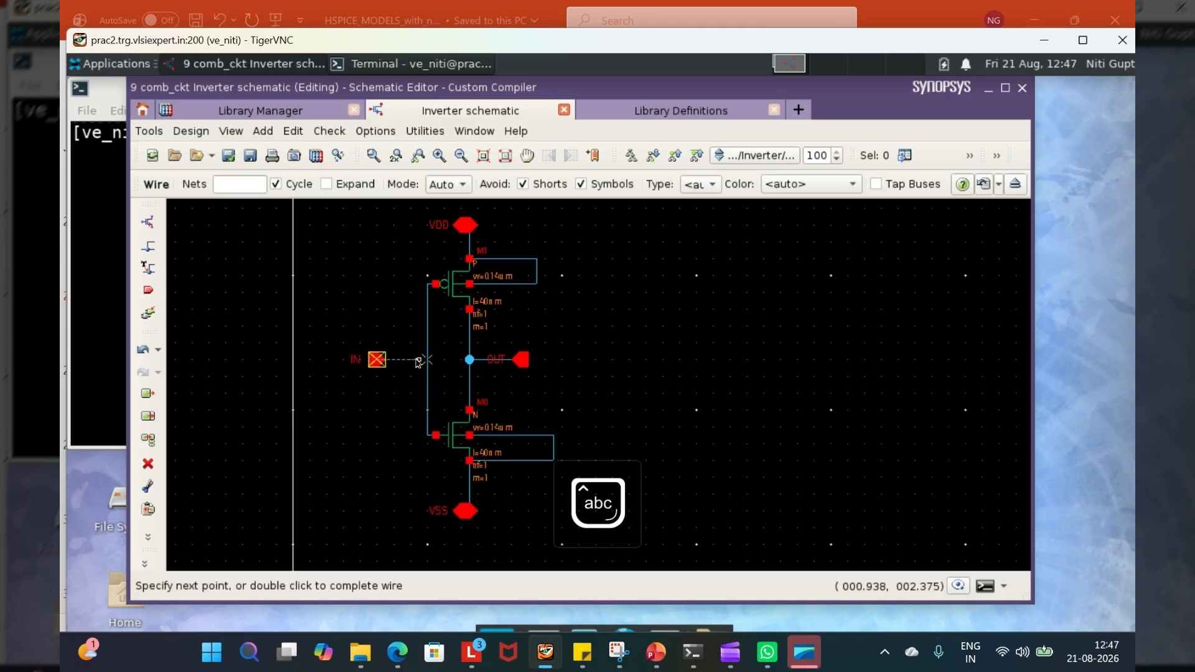
click(427, 360)
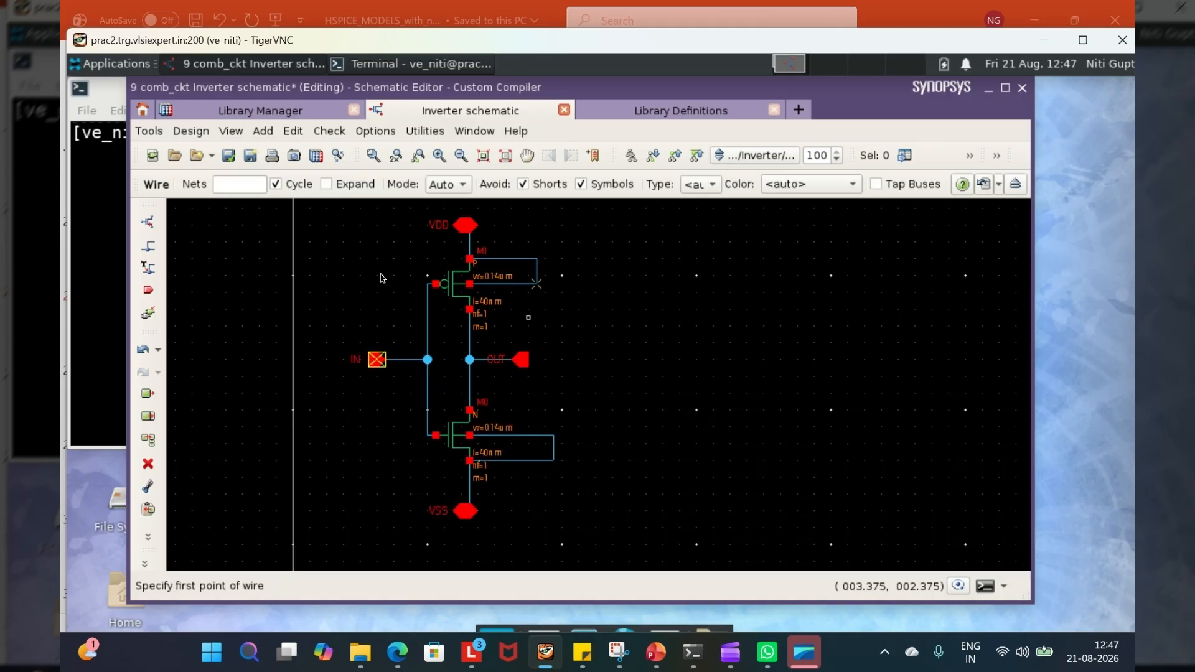
- Check and save the schematic with the IN pin reconnected, and review the check results in the console
click(229, 156)
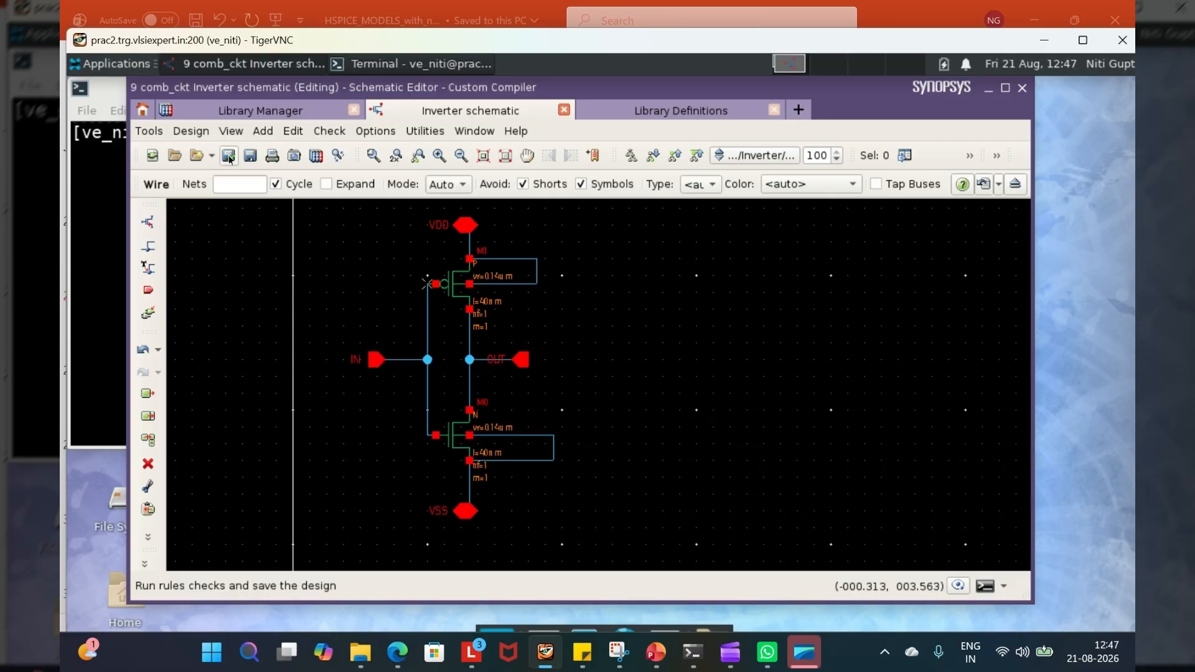
click(983, 586)
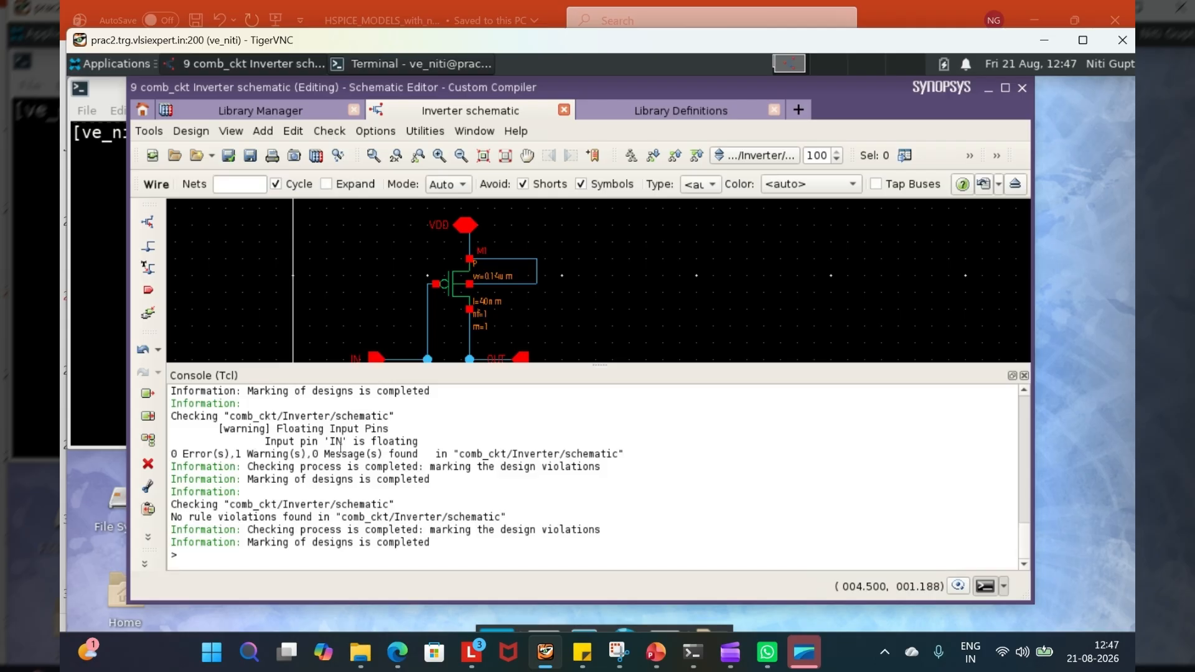
click(1025, 376)
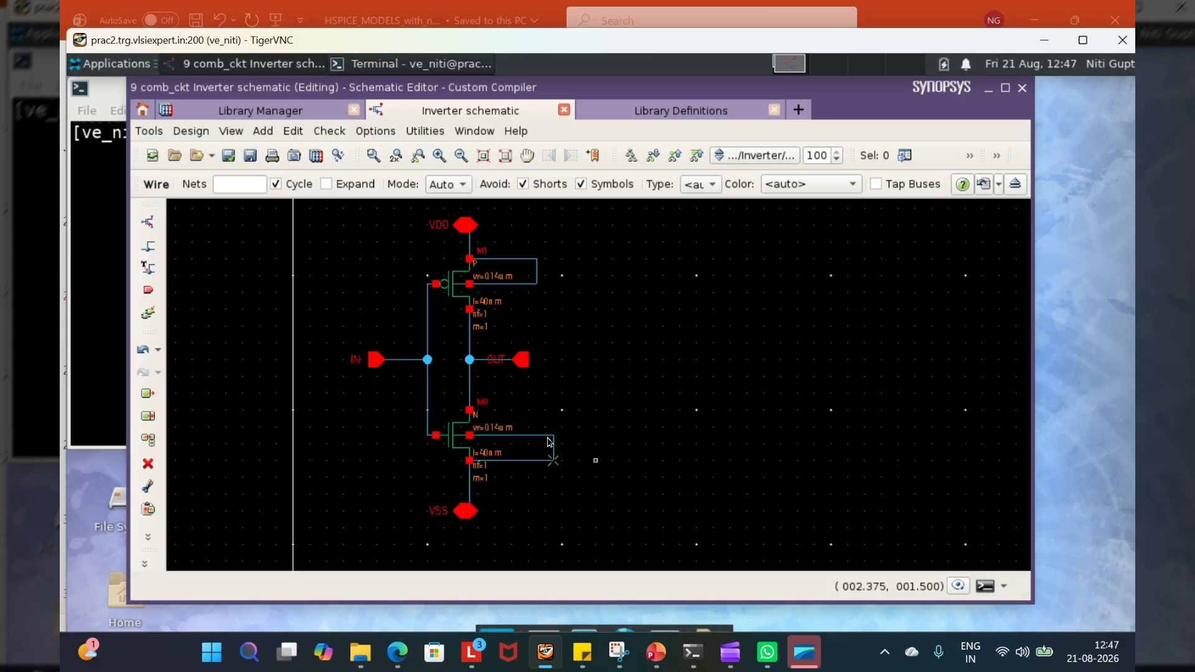
- Delete the wire between the output junction and the n_4t drain, check and save the schematic, and review the results in the console
click(471, 383)
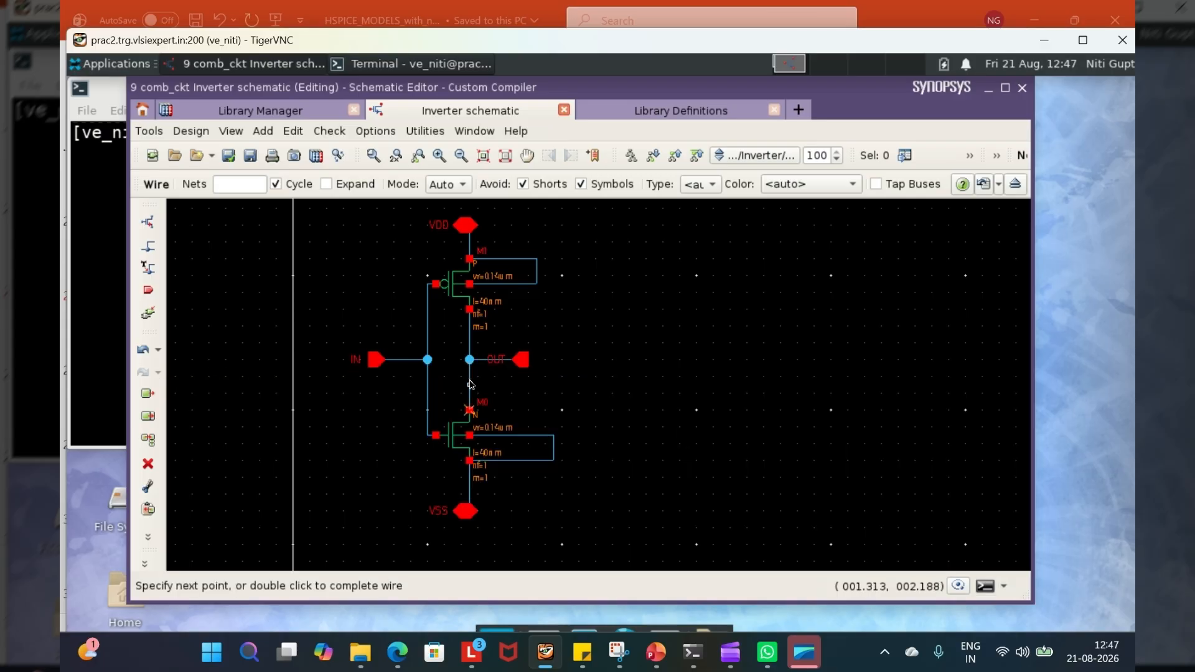
key(Escape)
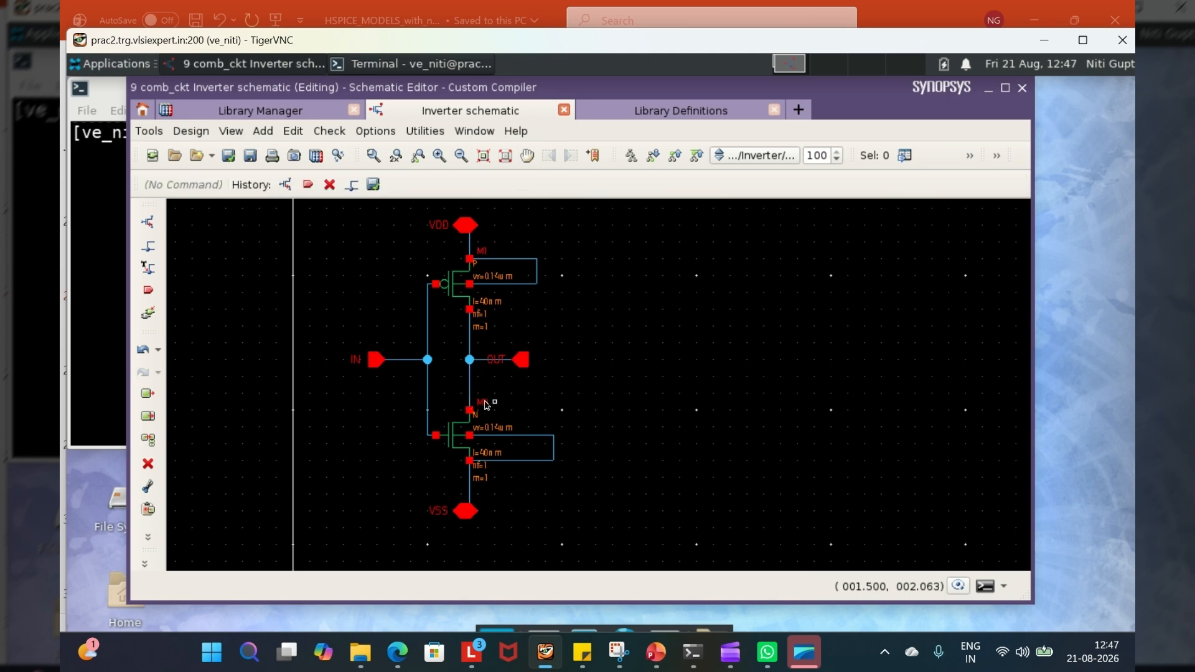
click(470, 387)
key(Delete)
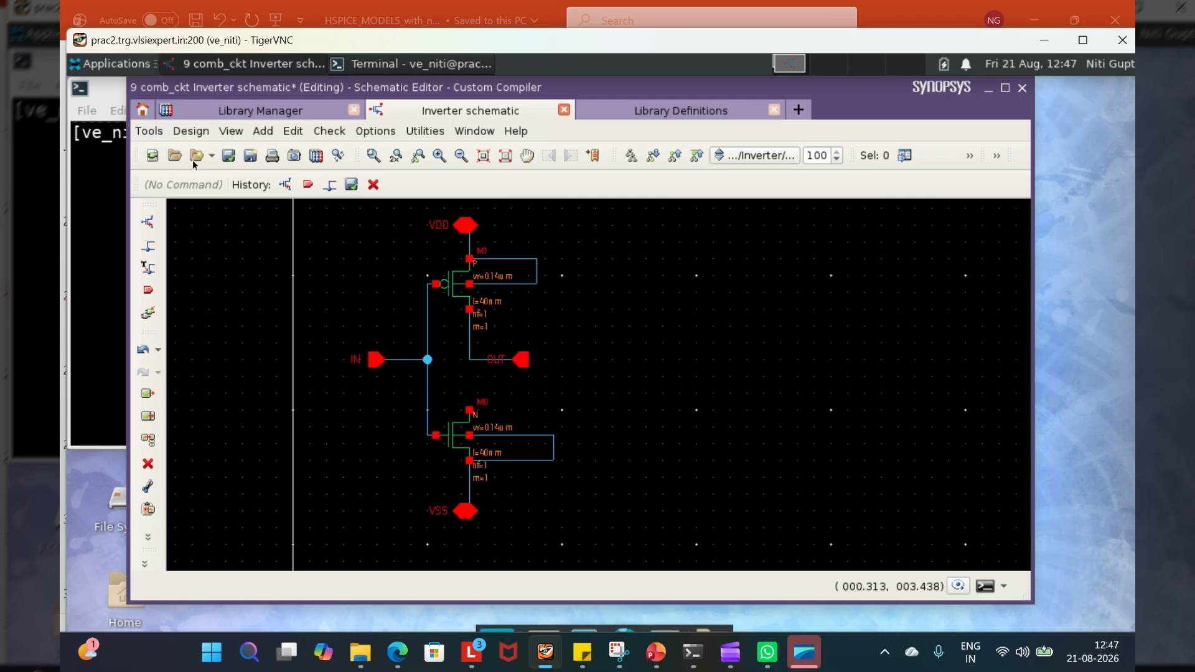
click(228, 156)
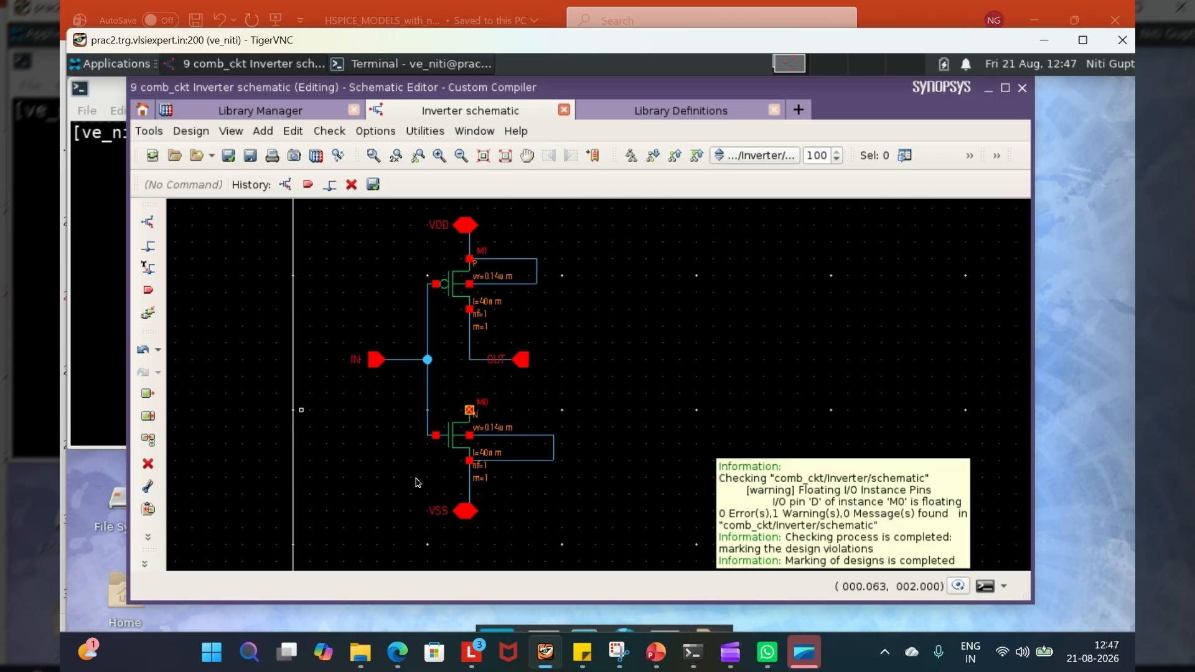
click(986, 587)
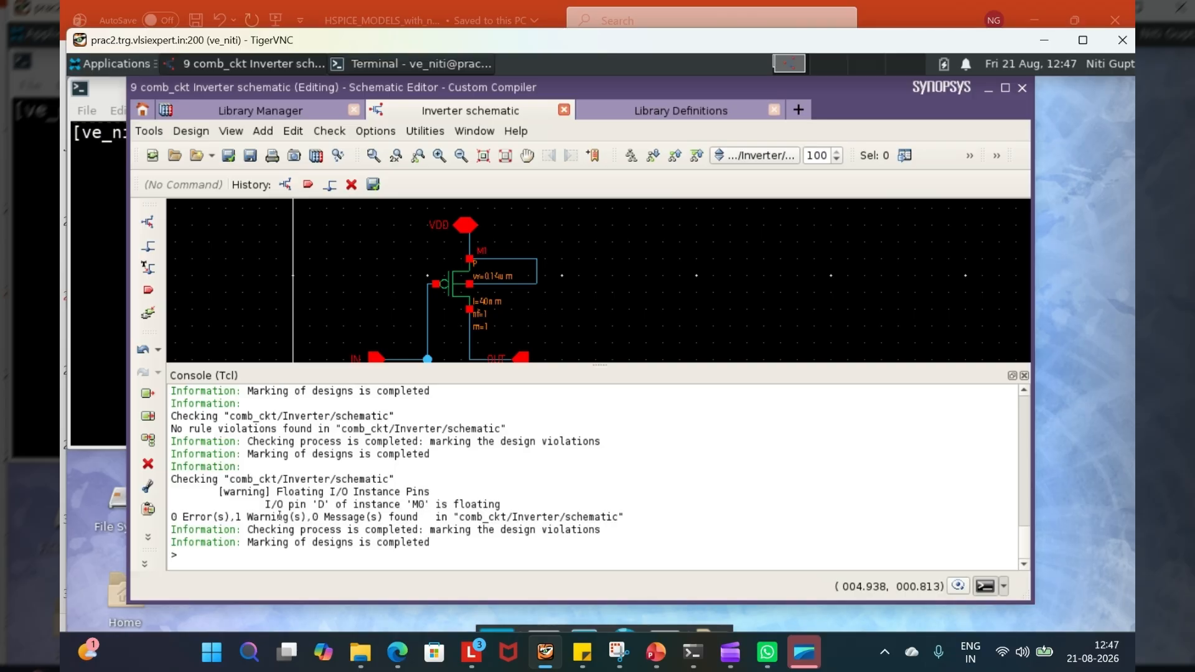
click(1023, 375)
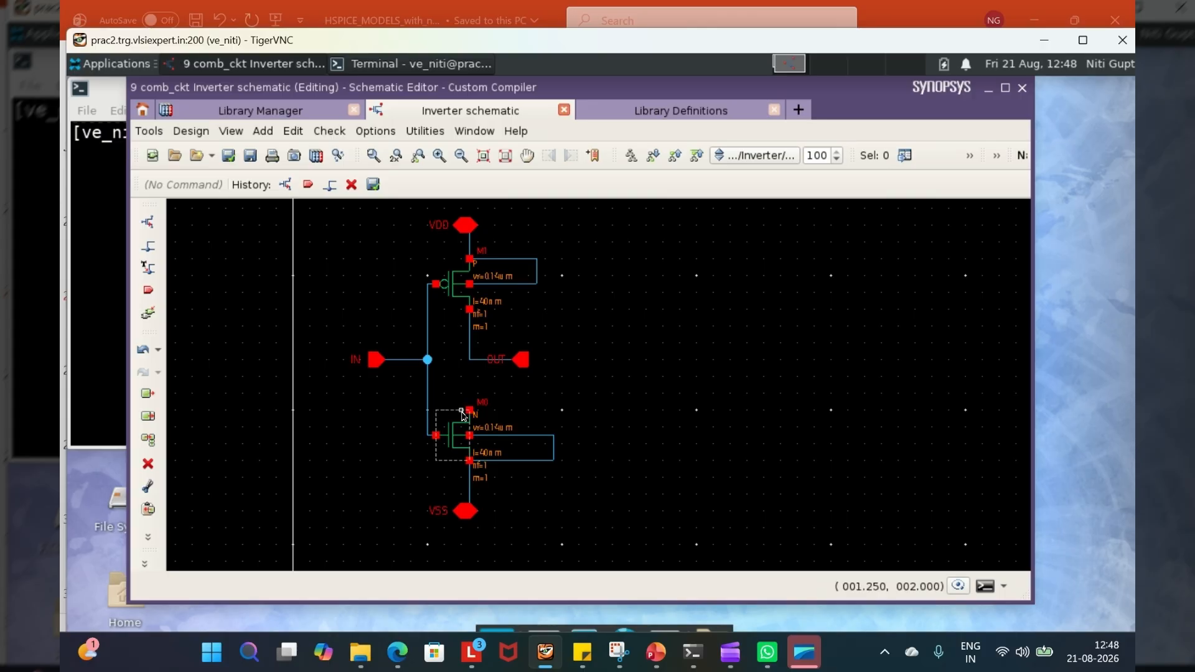
- Redraw the wire from the n_4t drain up to the output wire and finish wiring
key(w)
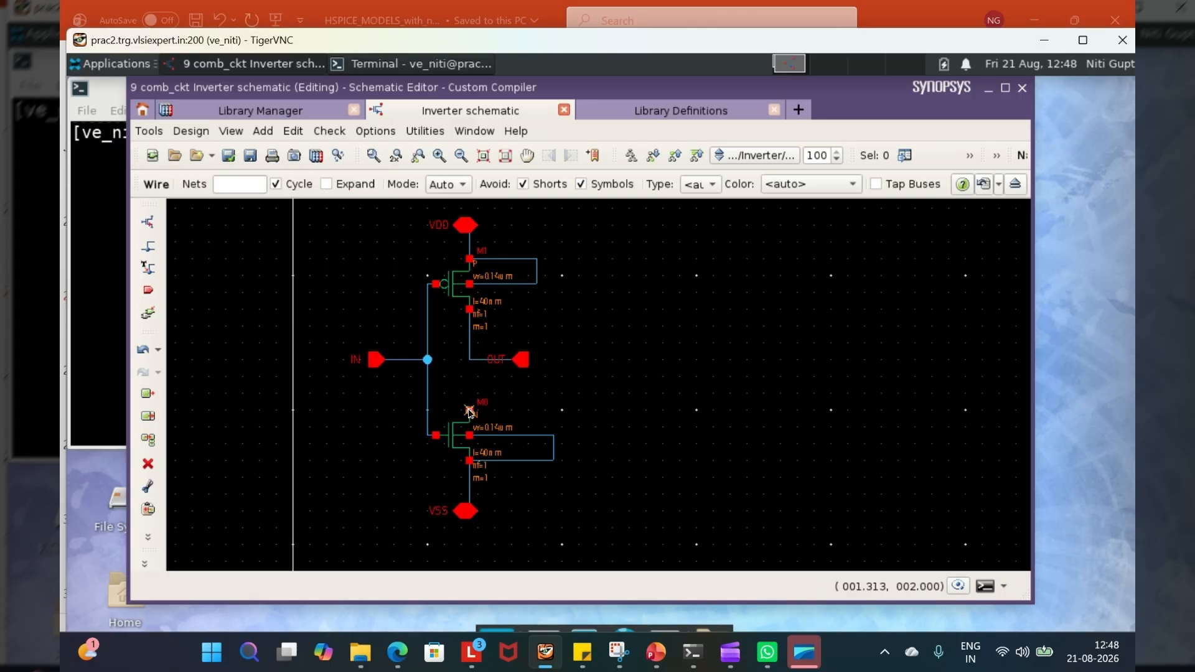
click(469, 410)
click(470, 360)
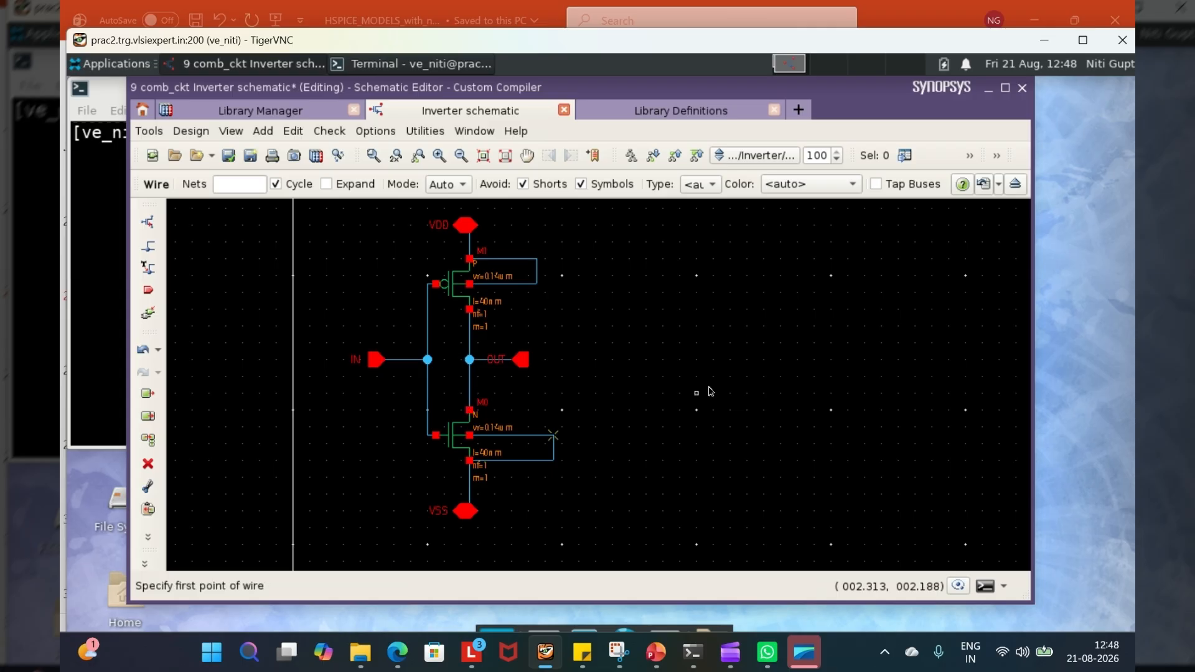
key(Escape)
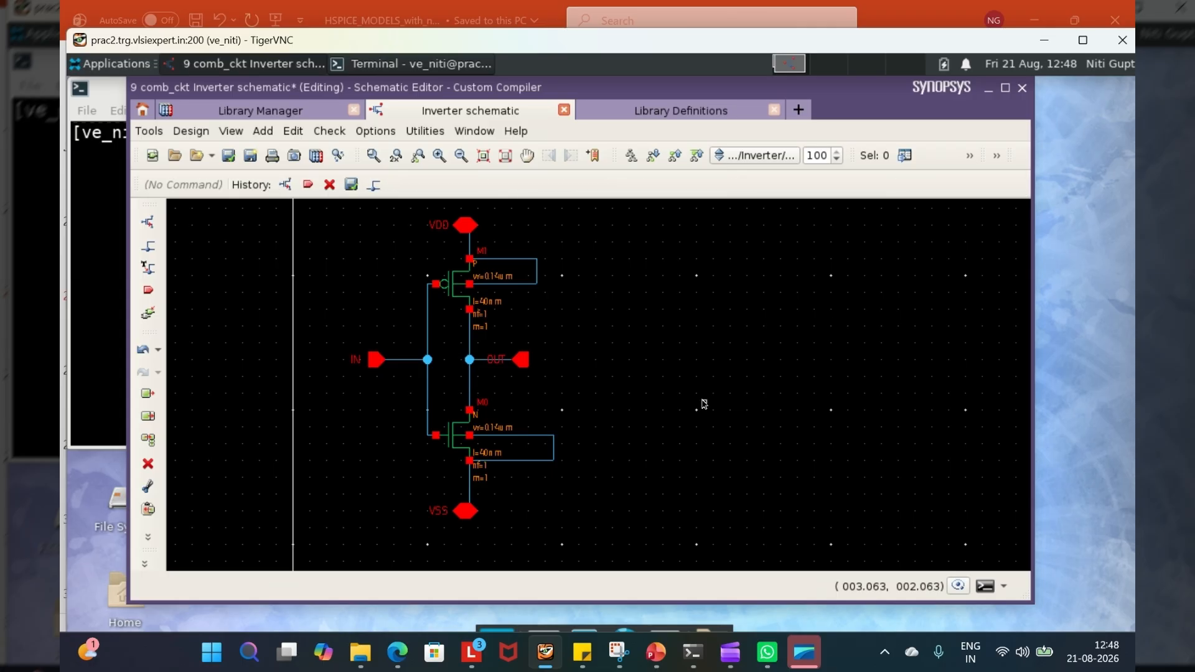
- Check and save the schematic, and set the p_4t transistor's total width to 1u in its properties
click(228, 156)
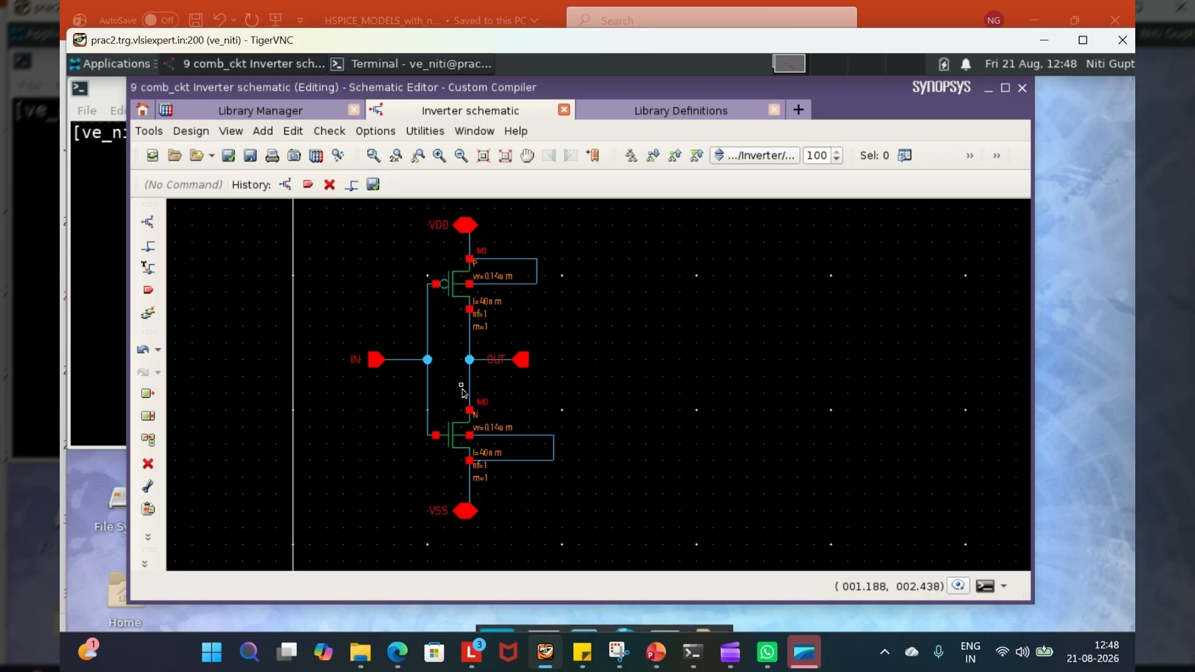
click(449, 290)
key(q)
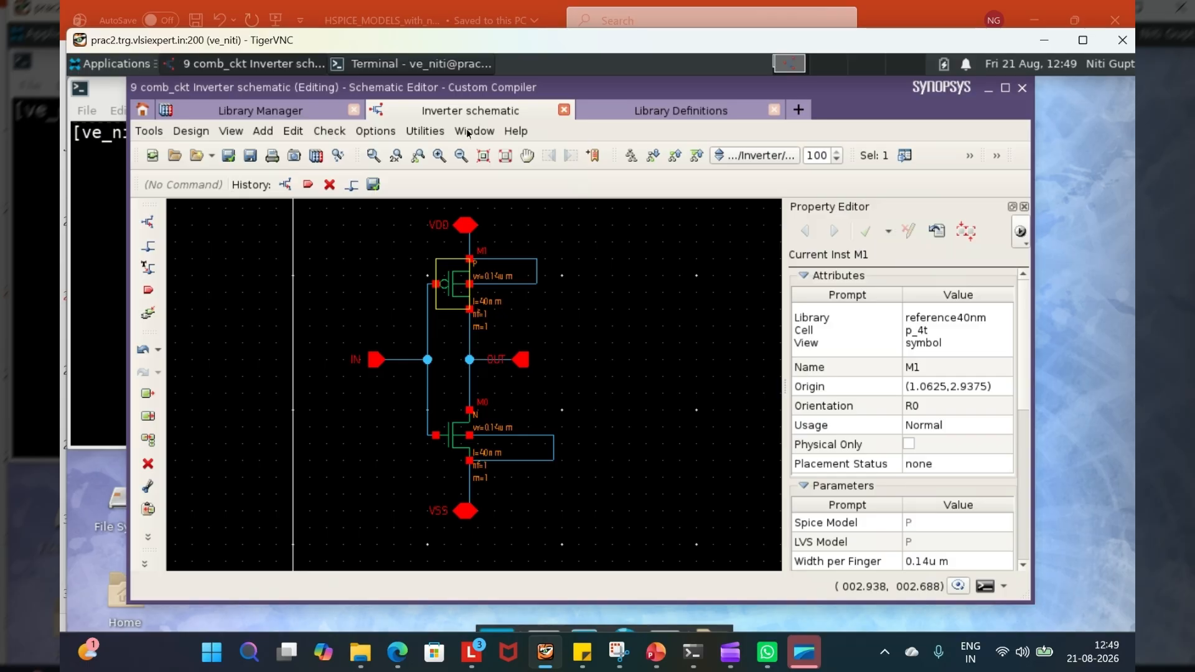
scroll(918, 497, down, 2)
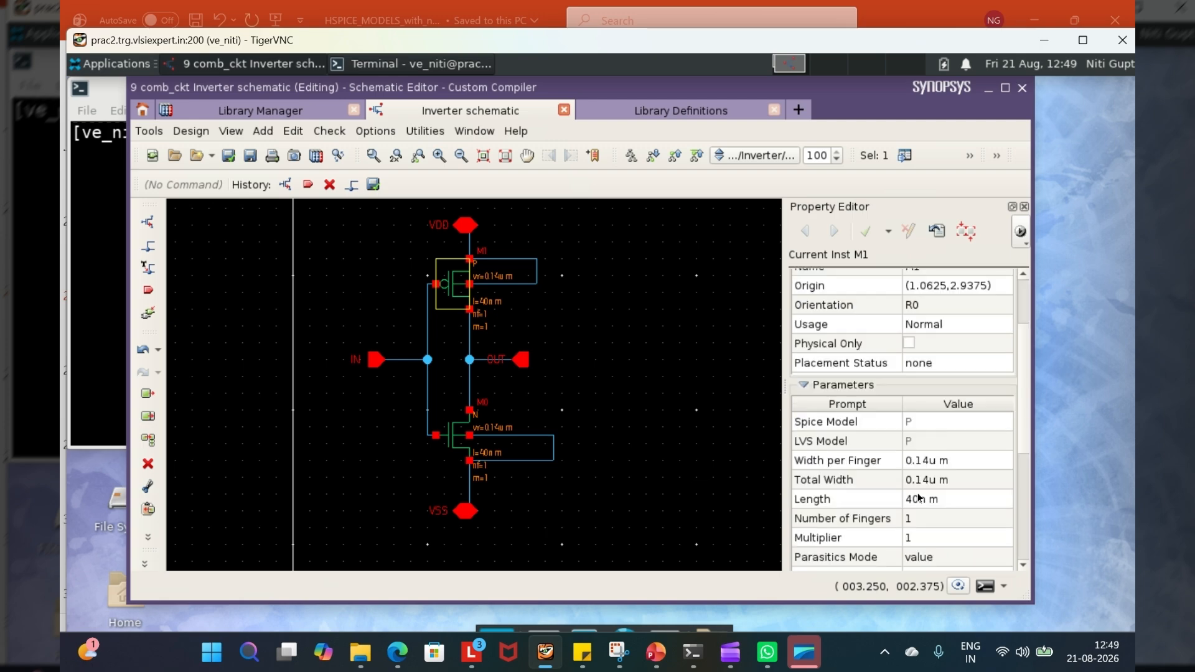
click(819, 479)
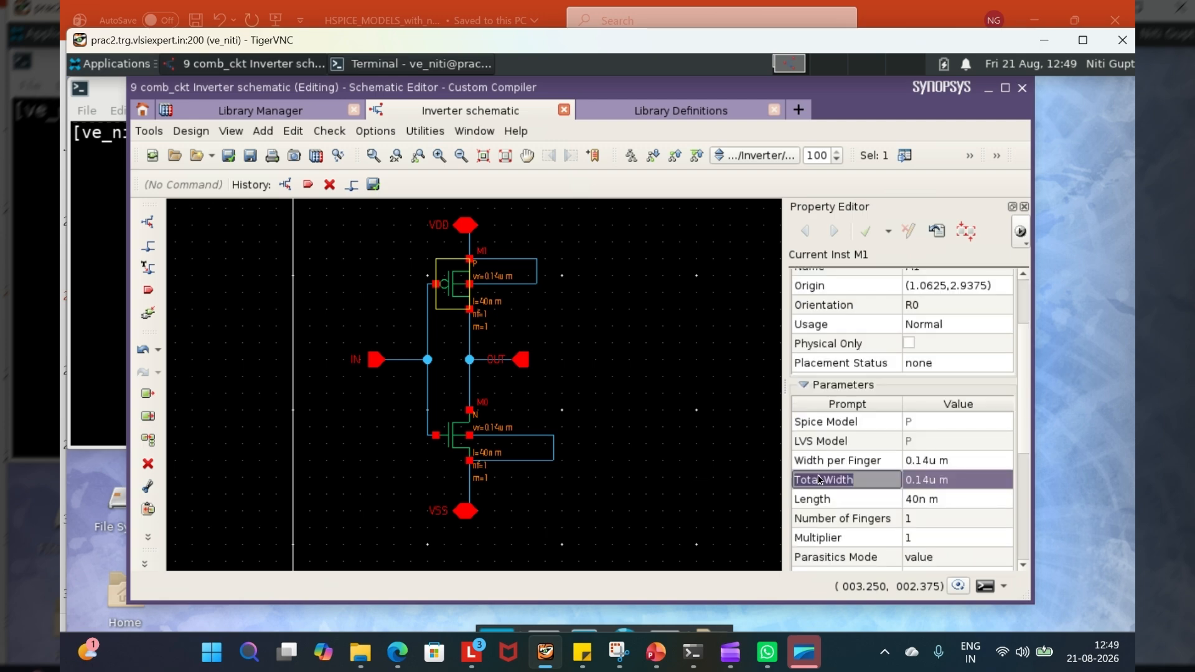
click(927, 482)
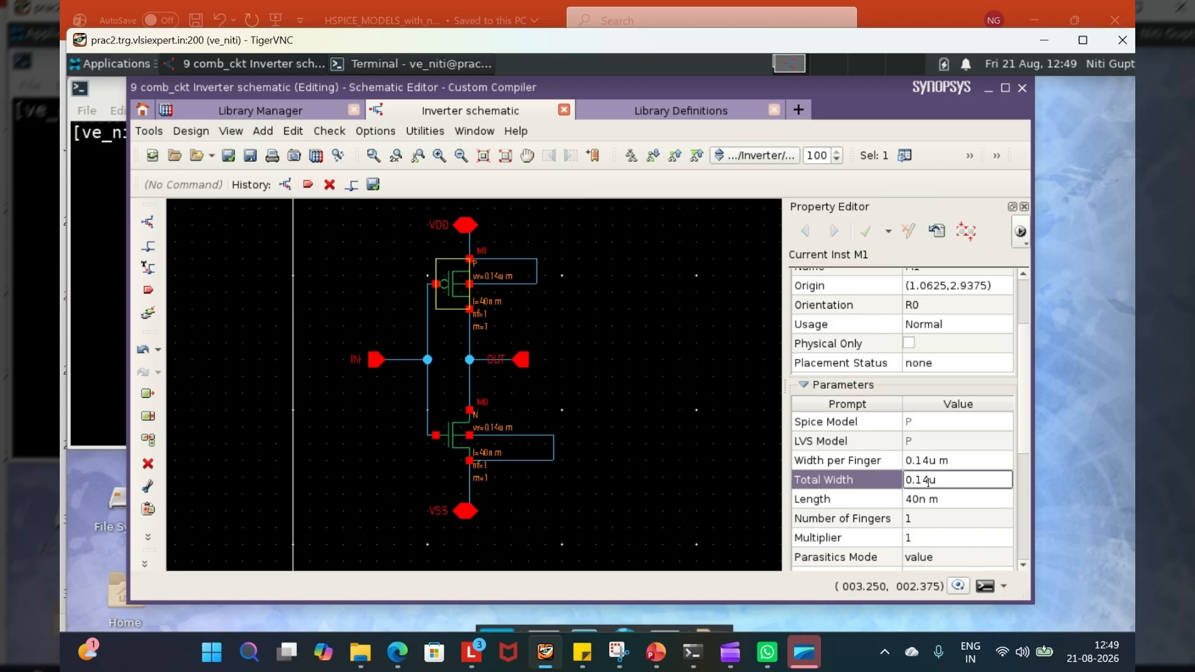
key(BackSpace)
key(BackSpace)
key(BackSpace)
key(BackSpace)
text(1)
- Enter the p_4t transistor's length as 40n and apply its property changes
click(917, 499)
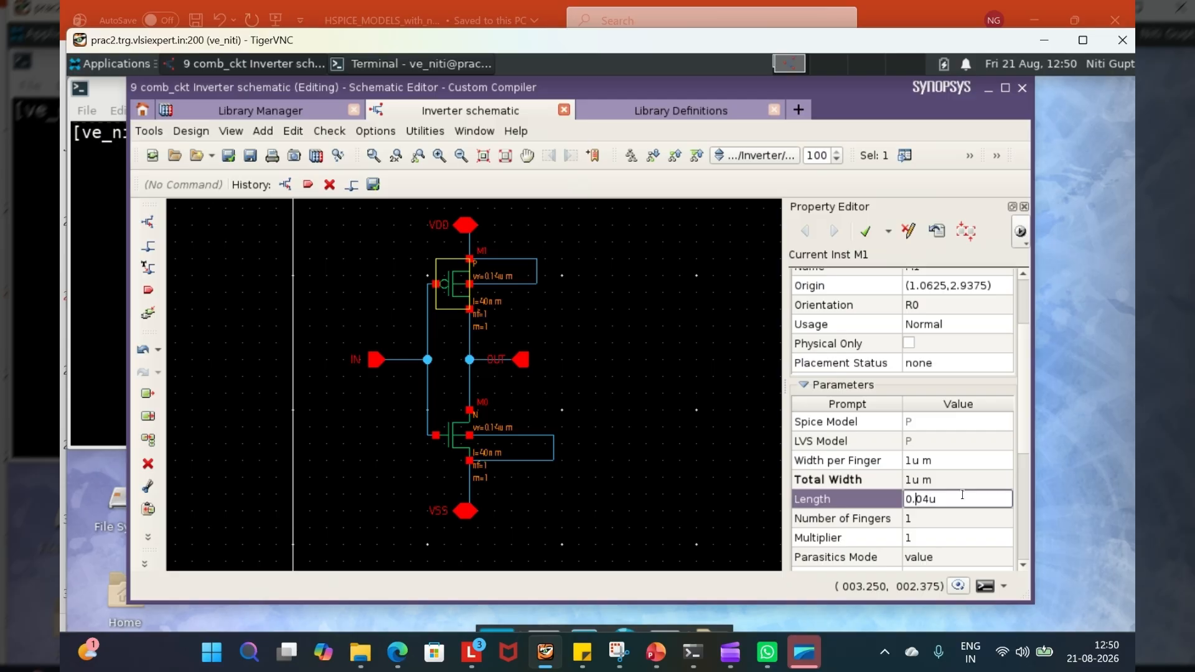
click(958, 518)
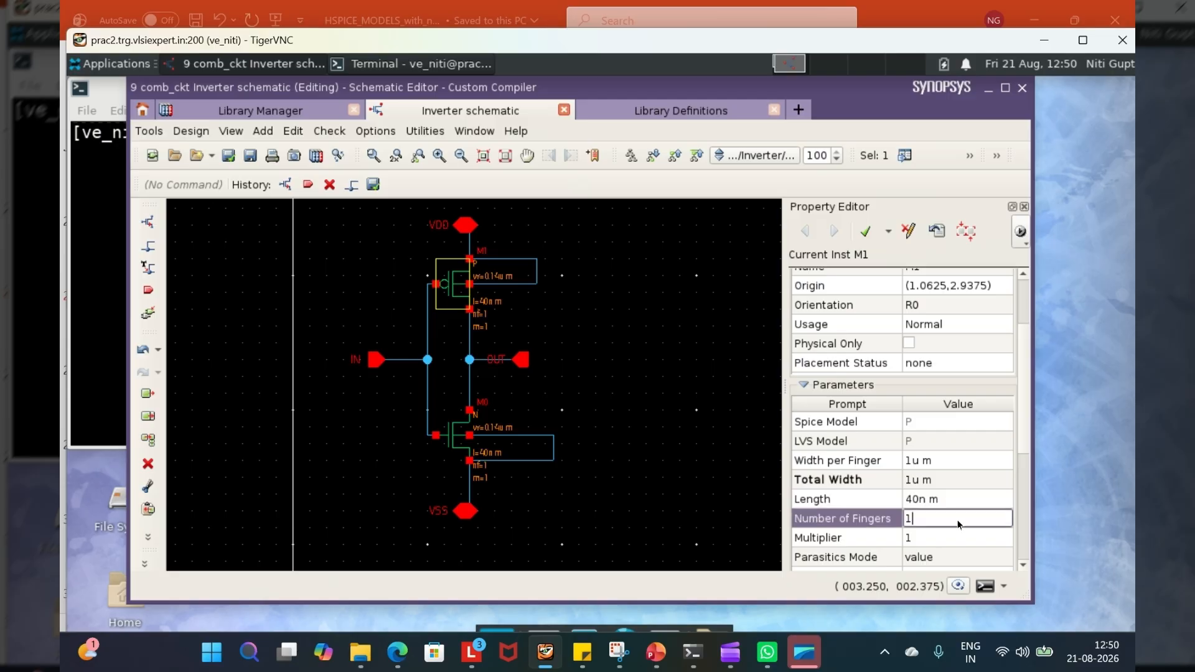
click(912, 499)
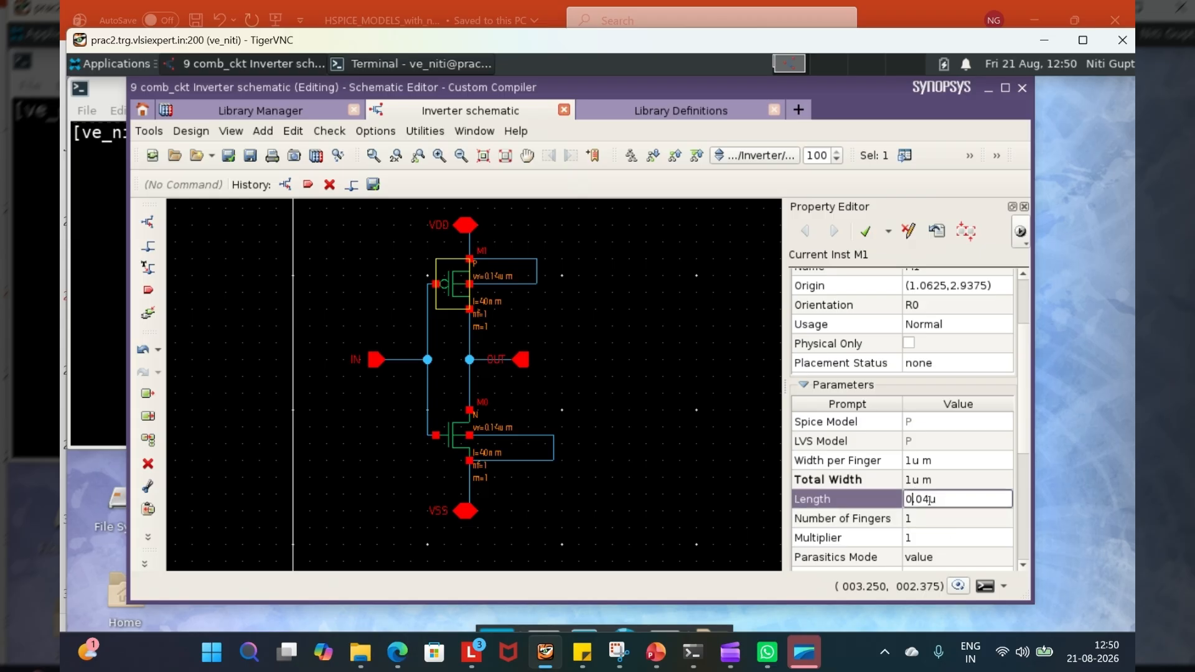
key(BackSpace)
text(2)
click(942, 520)
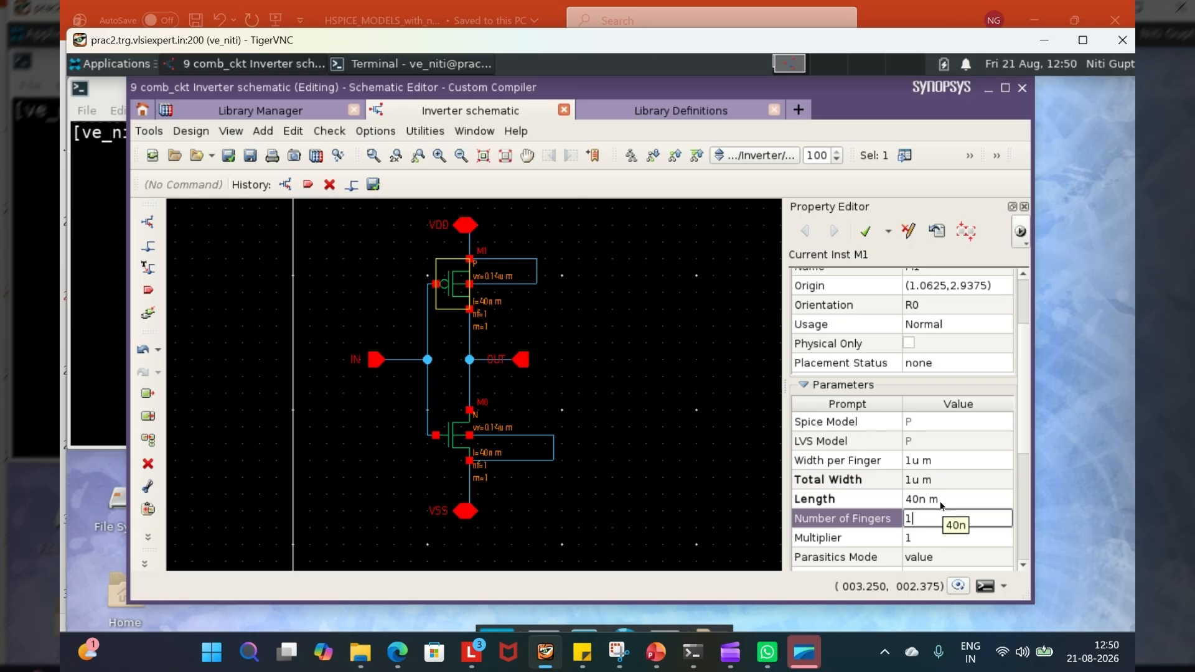
click(940, 502)
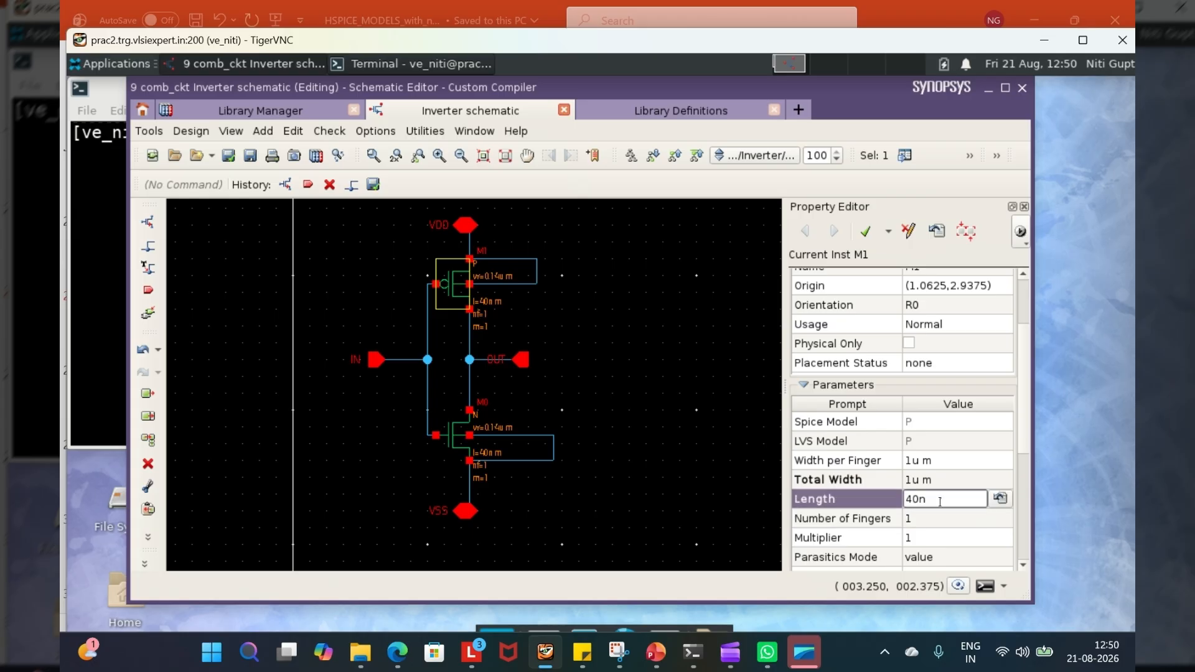
key(Return)
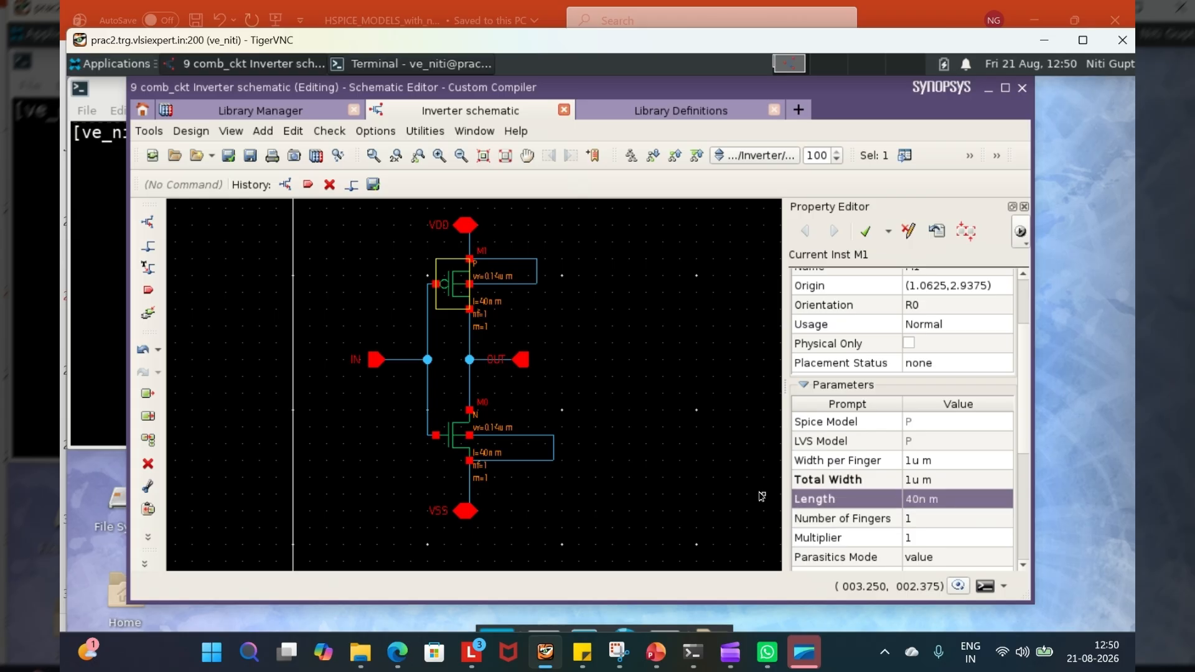
click(865, 231)
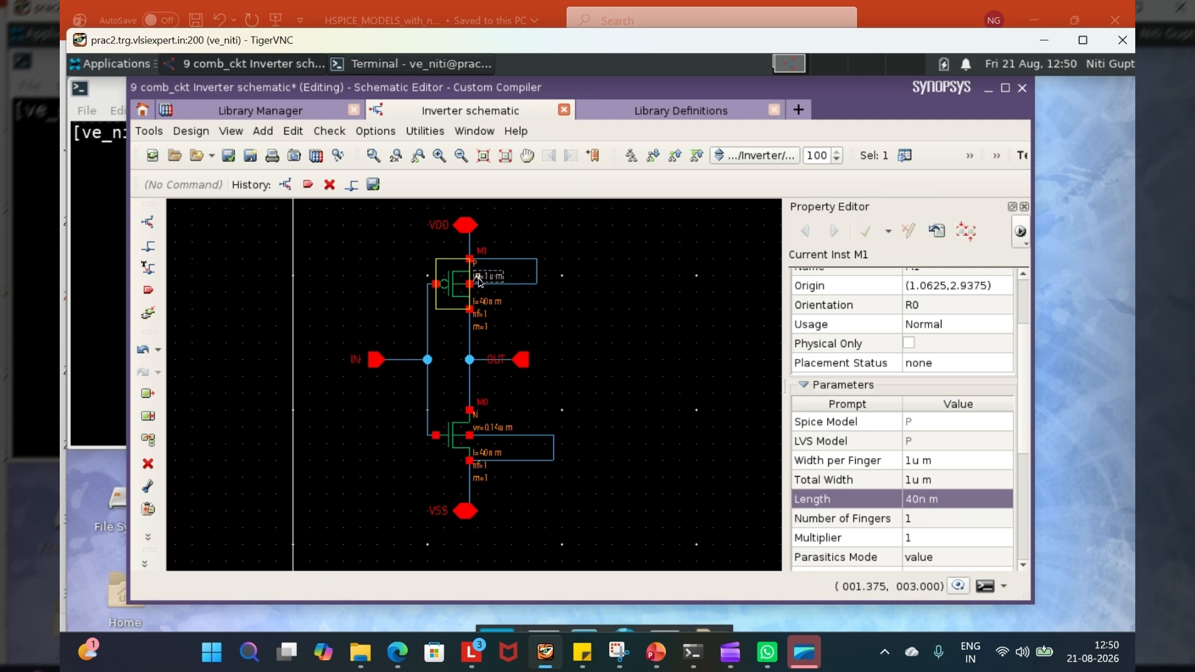
- Set the n_4t transistor's width per finger to 1u and apply the change
click(449, 448)
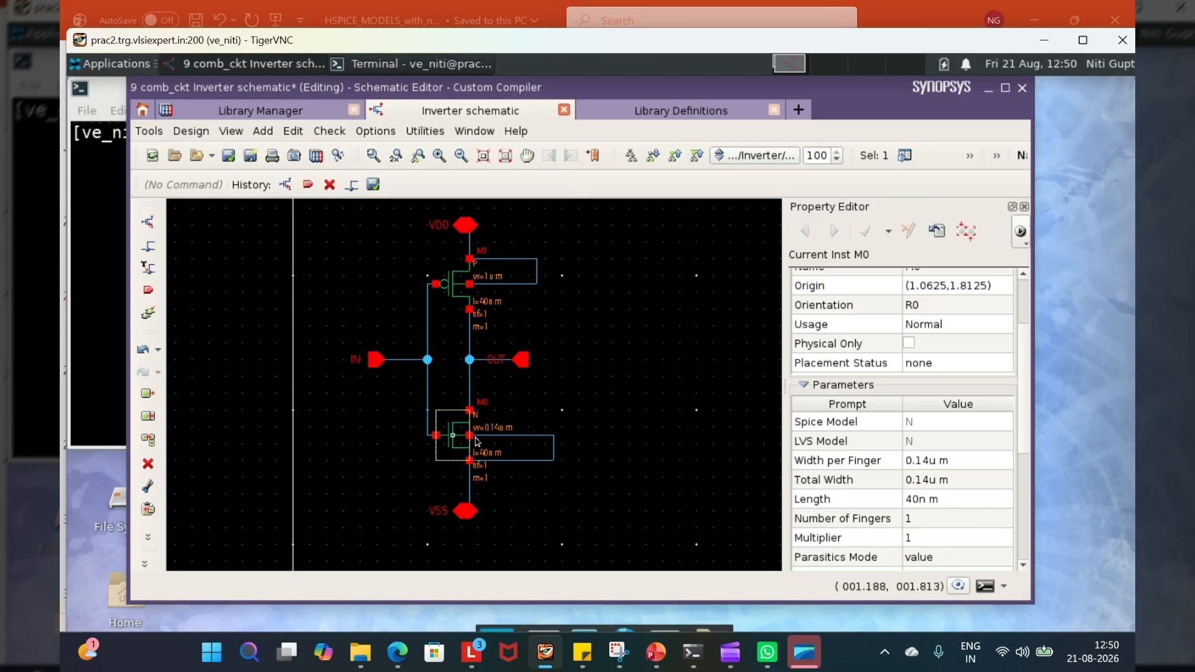
click(928, 481)
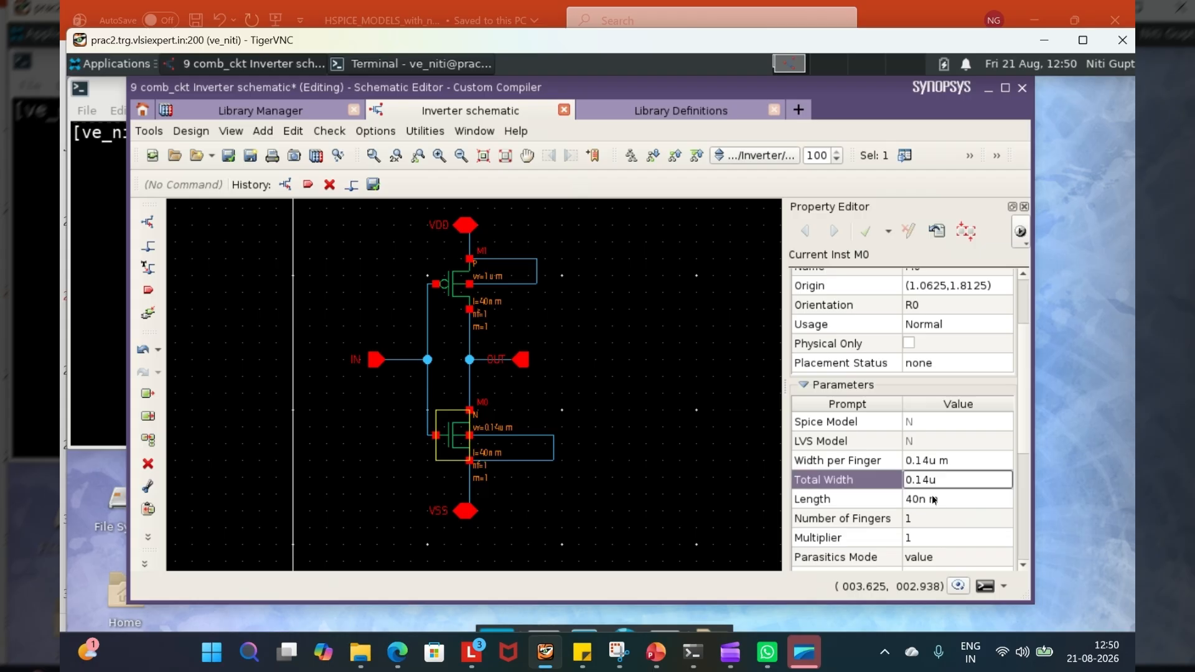
click(929, 460)
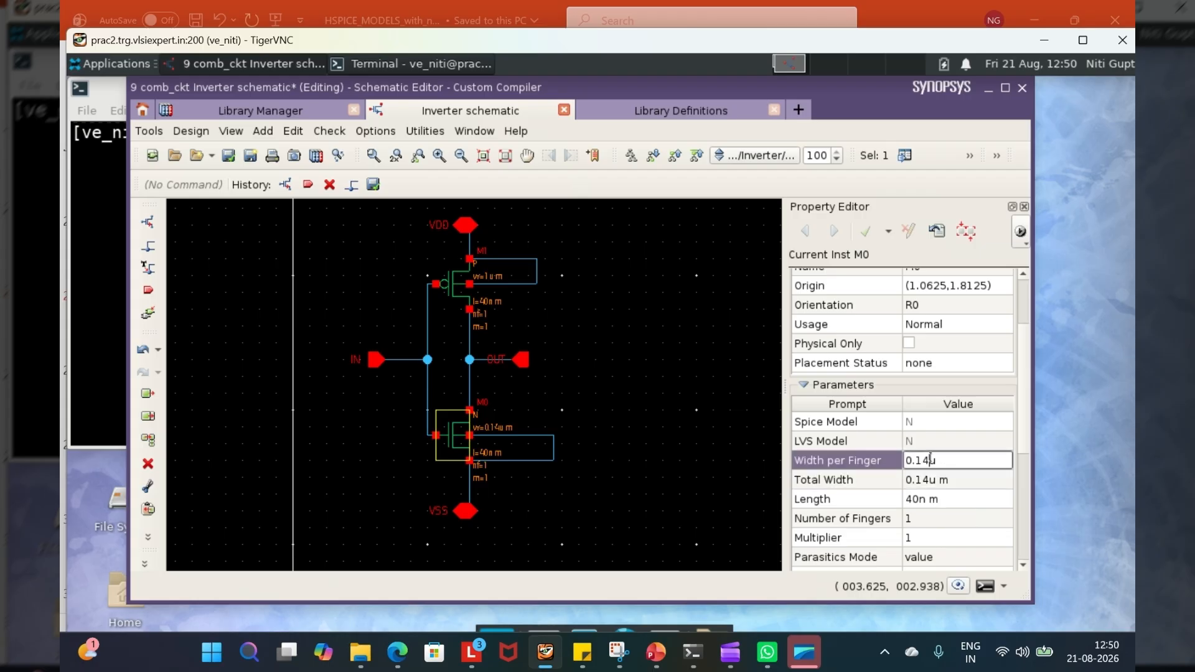
key(BackSpace)
key(BackSpace)
key(BackSpace)
key(BackSpace)
text(1)
key(Return)
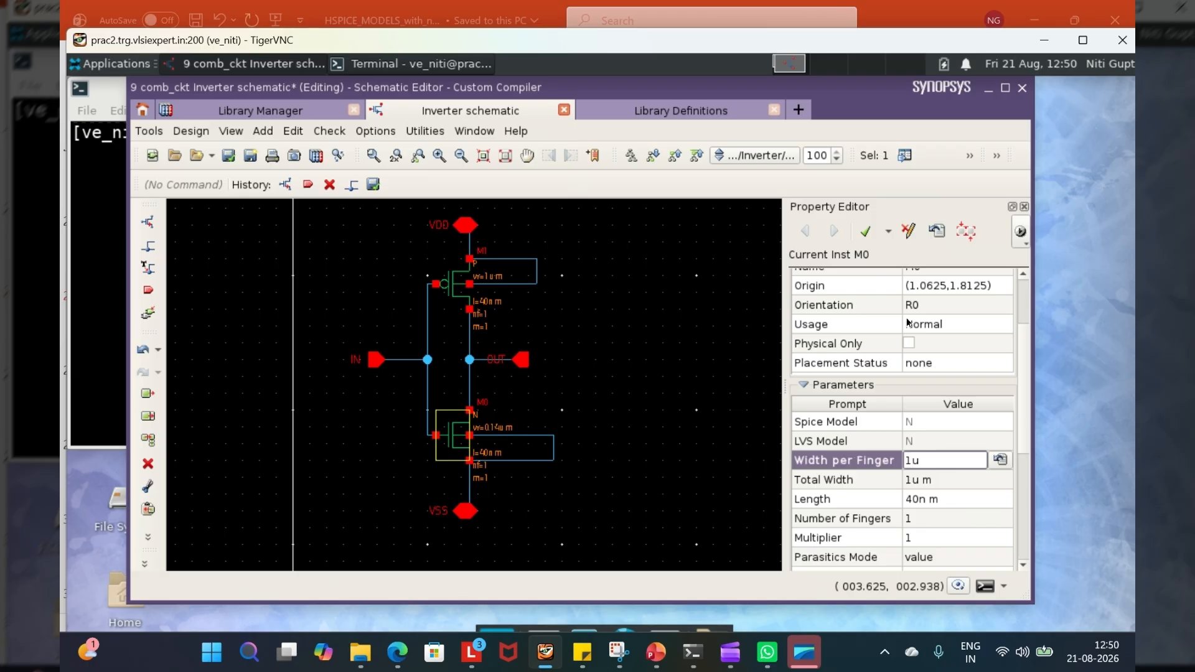
click(865, 230)
- Deselect the n_4t transistor, and check and save the schematic with the new transistor sizes
click(595, 530)
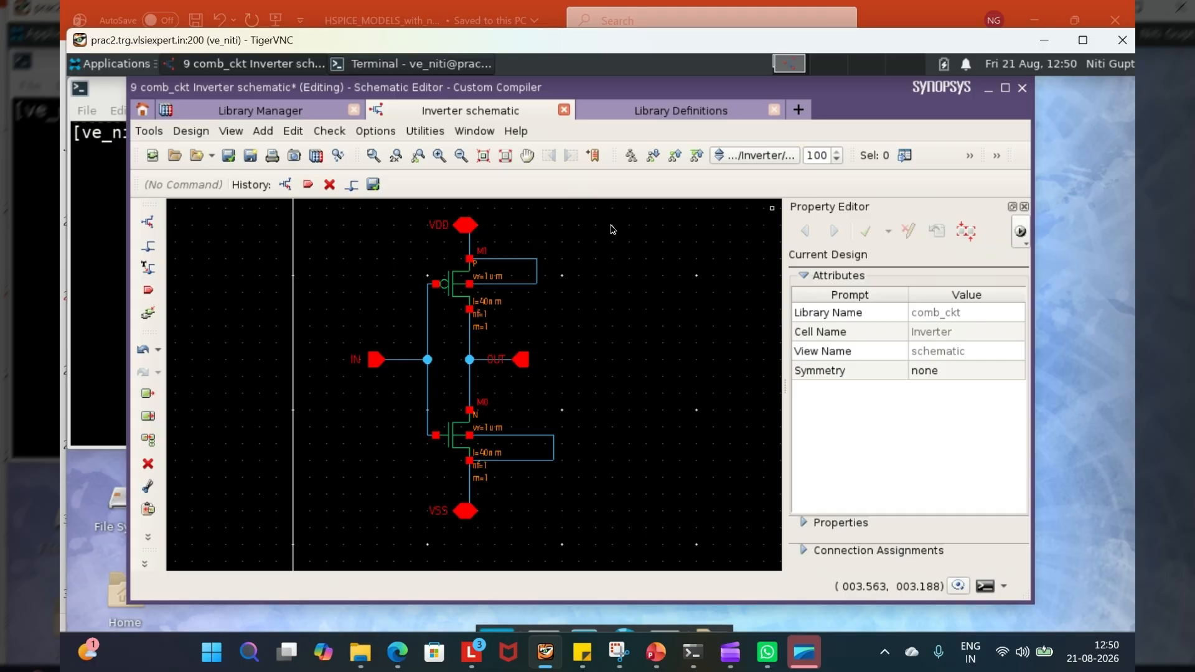
click(228, 155)
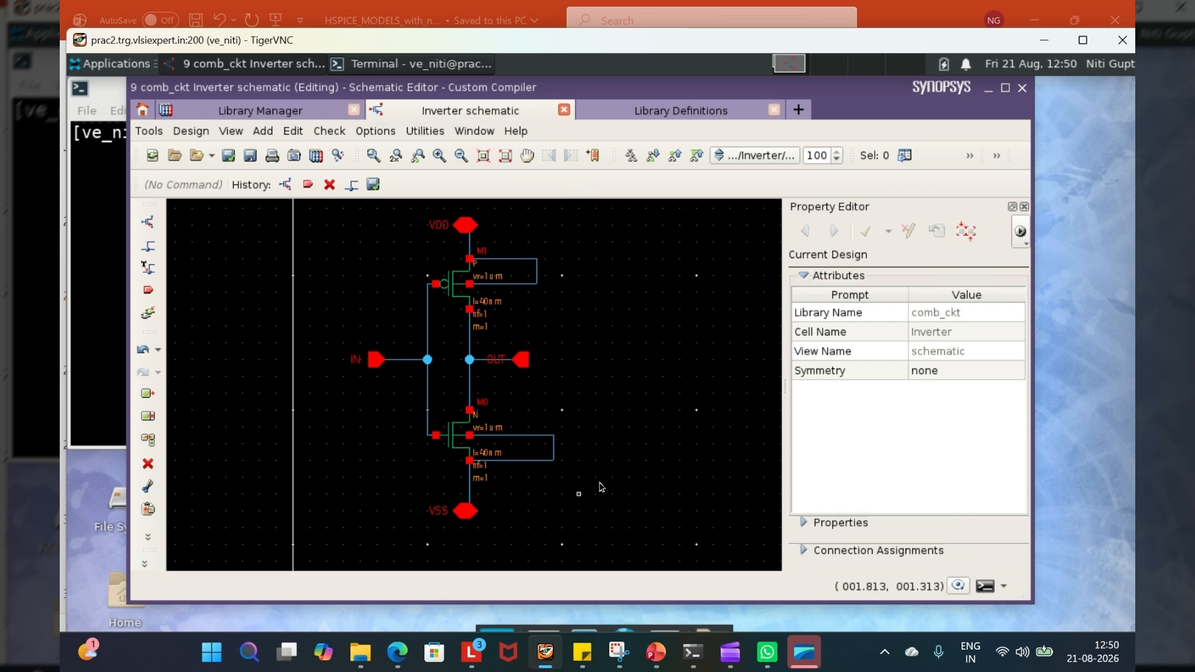
scroll(601, 483, down, 1)
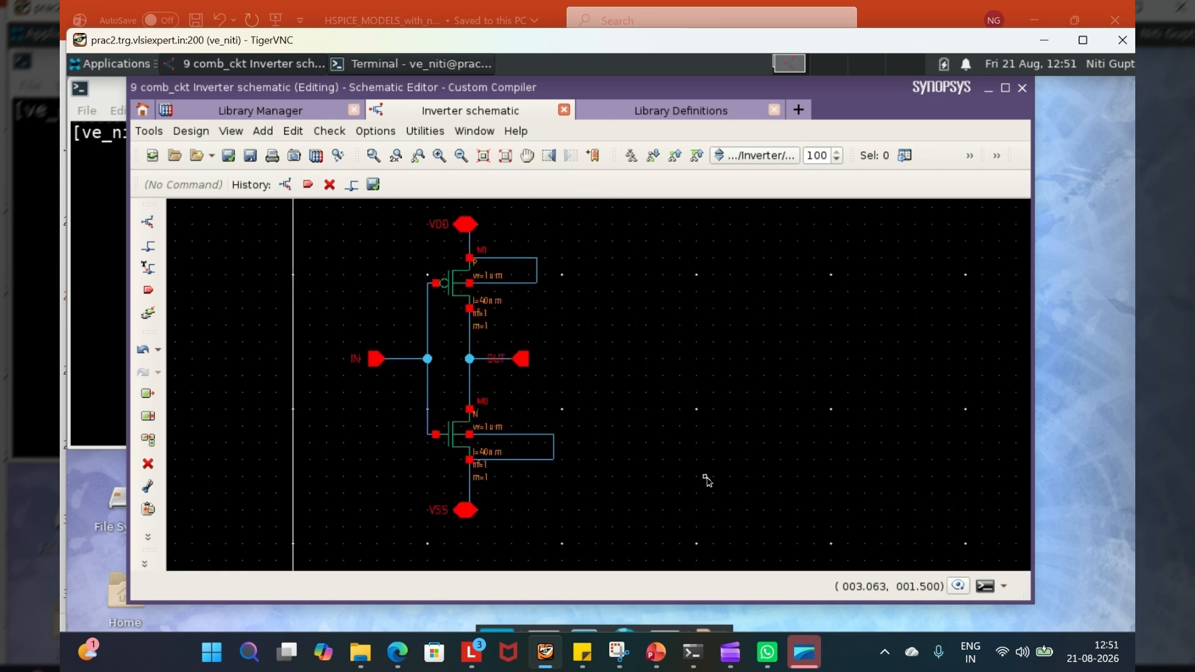